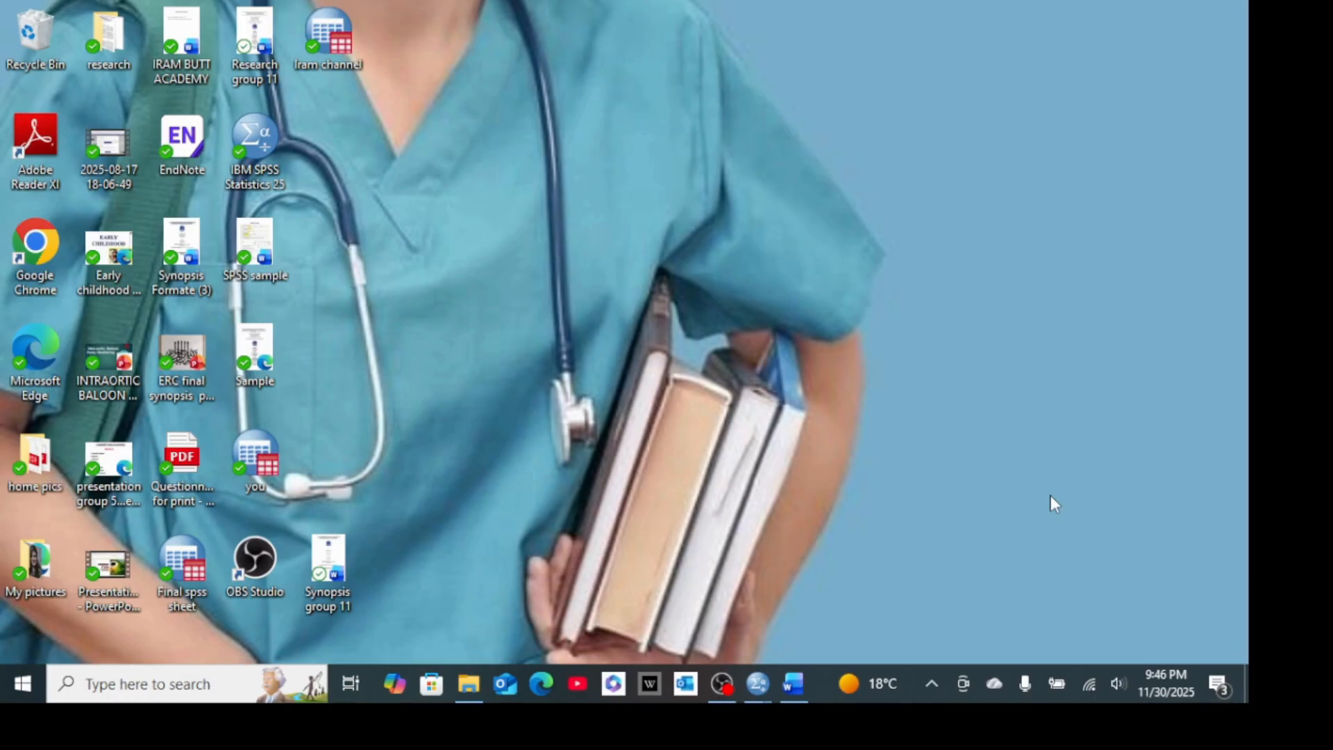
Switch to the open dataset in the SPSS Data Editor and examine its variable definitions before returning to the data
{"action": "mouse_move", "coordinate": [757, 684]}
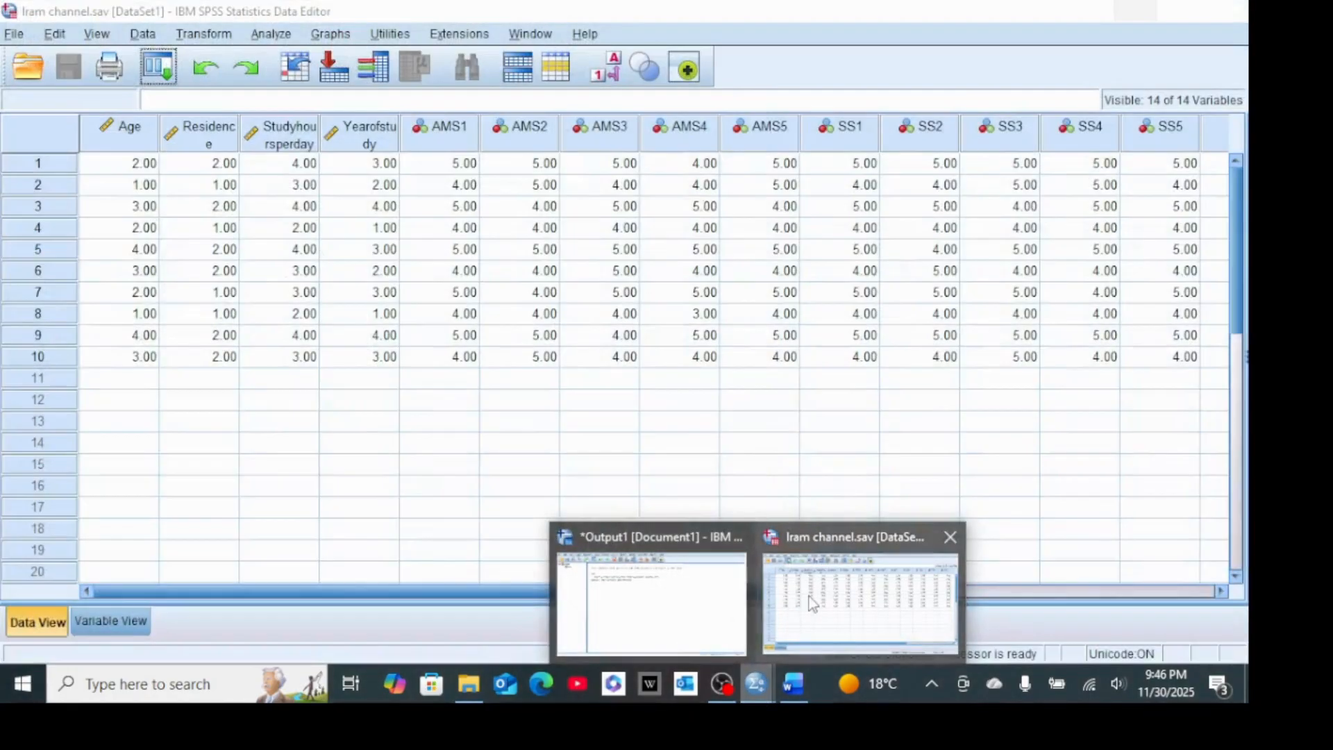
{"action": "left_click", "coordinate": [809, 597]}
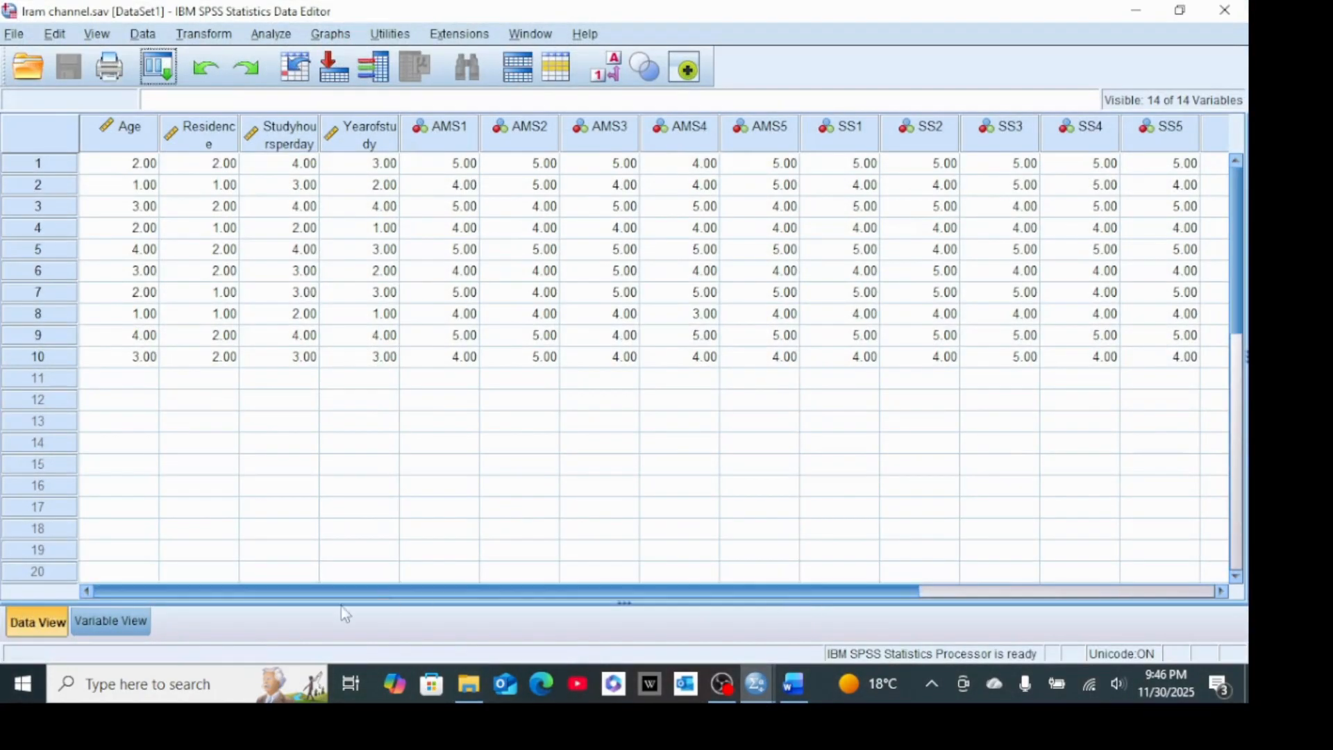
{"action": "left_click", "coordinate": [120, 630]}
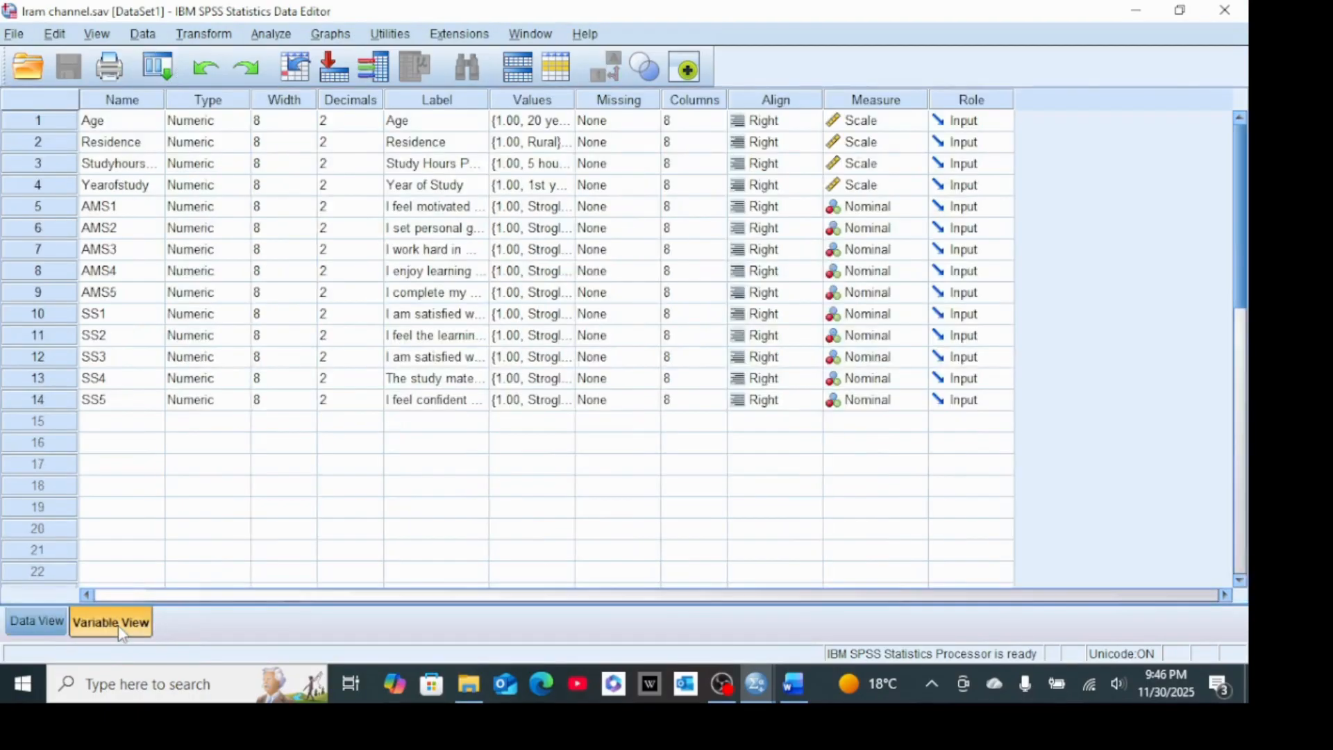
{"action": "left_click", "coordinate": [36, 626]}
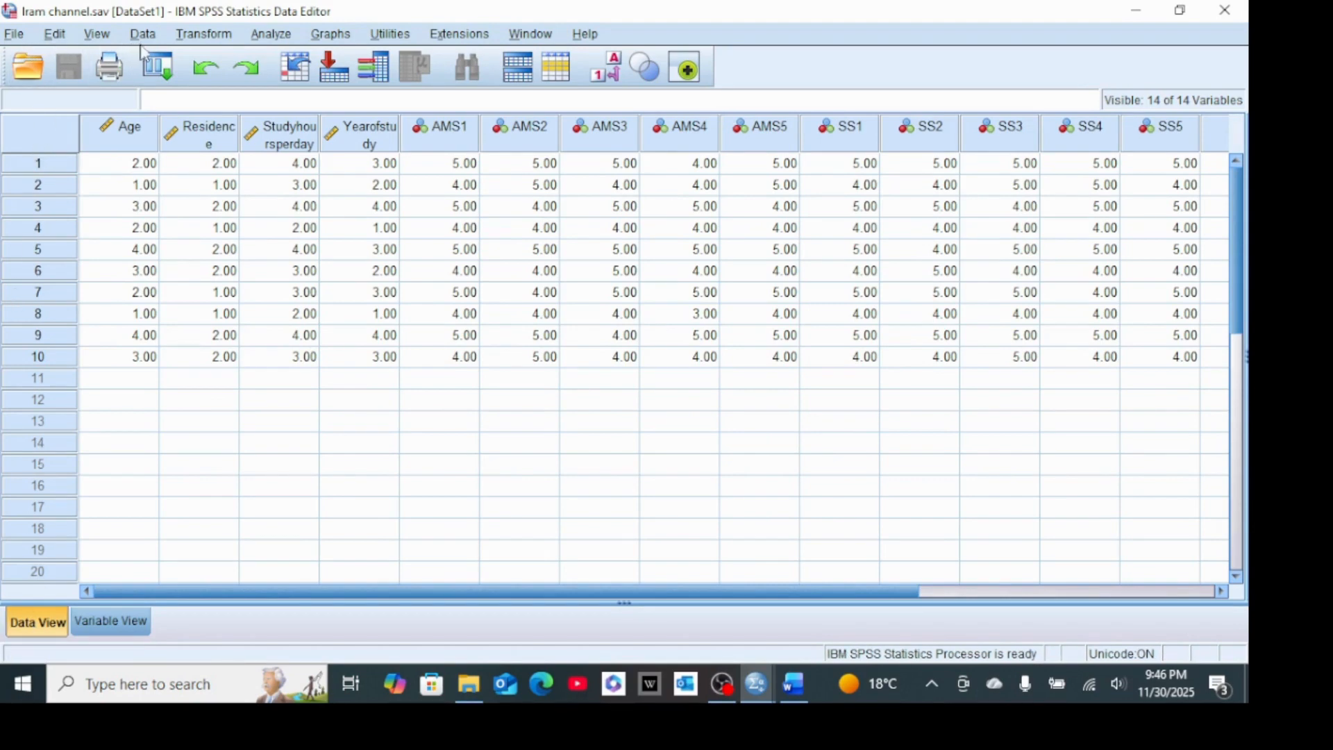
Start a Frequencies analysis with the variables Age, Residence, Study Hours Per Day and Year of Study
{"action": "left_click", "coordinate": [271, 35]}
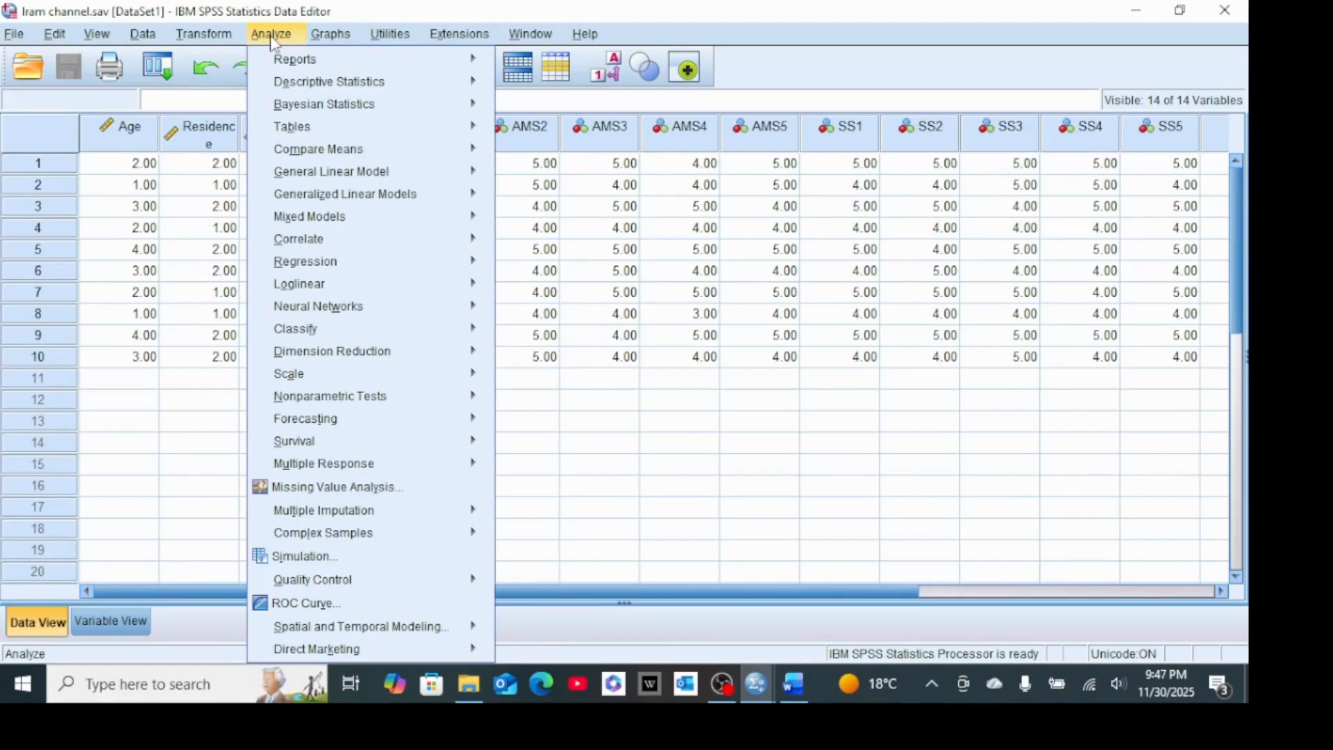
{"action": "mouse_move", "coordinate": [310, 85]}
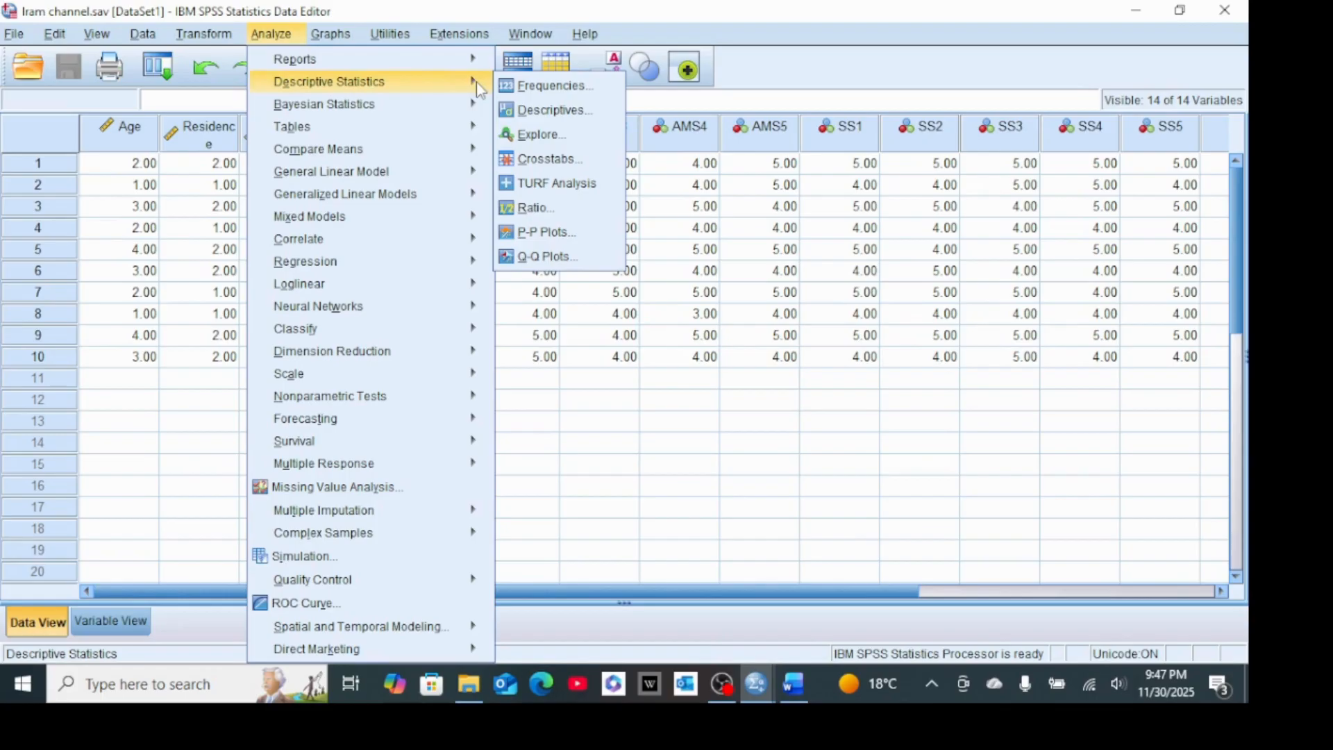
{"action": "left_click", "coordinate": [529, 84]}
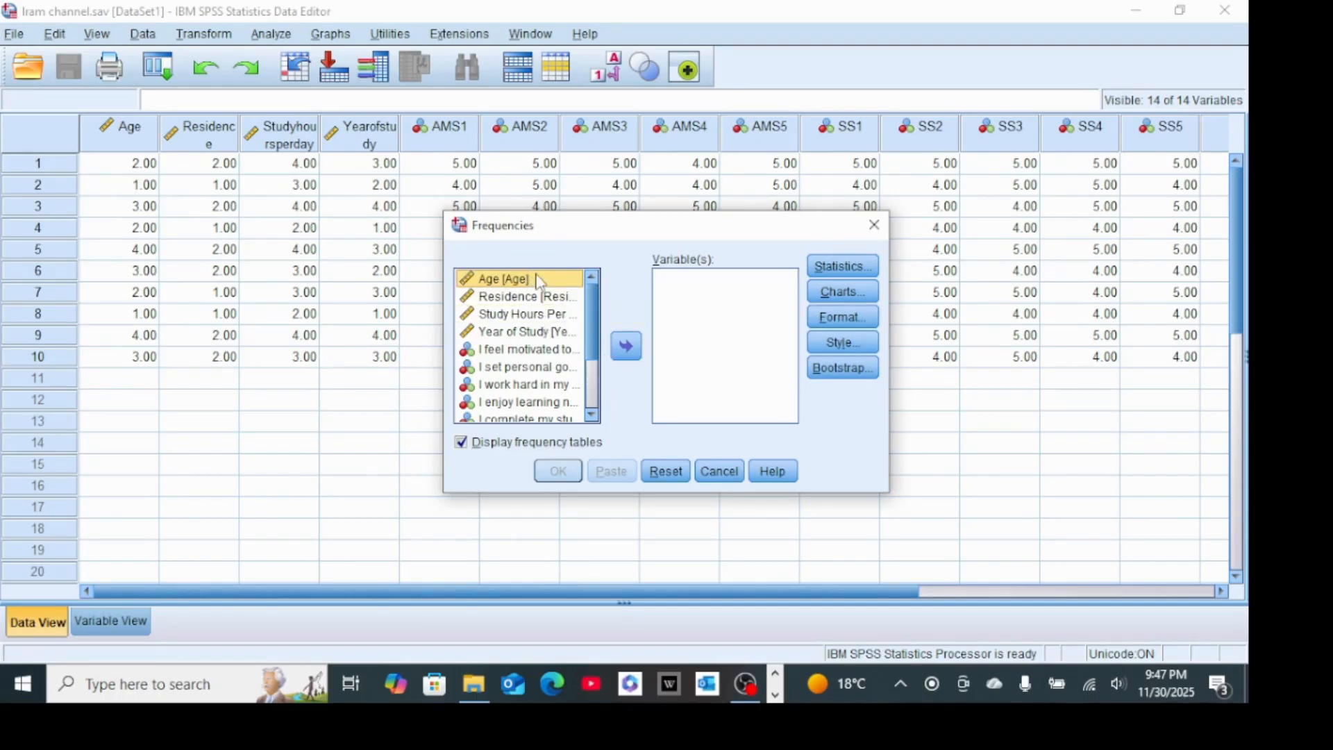
{"action": "left_click", "coordinate": [627, 346]}
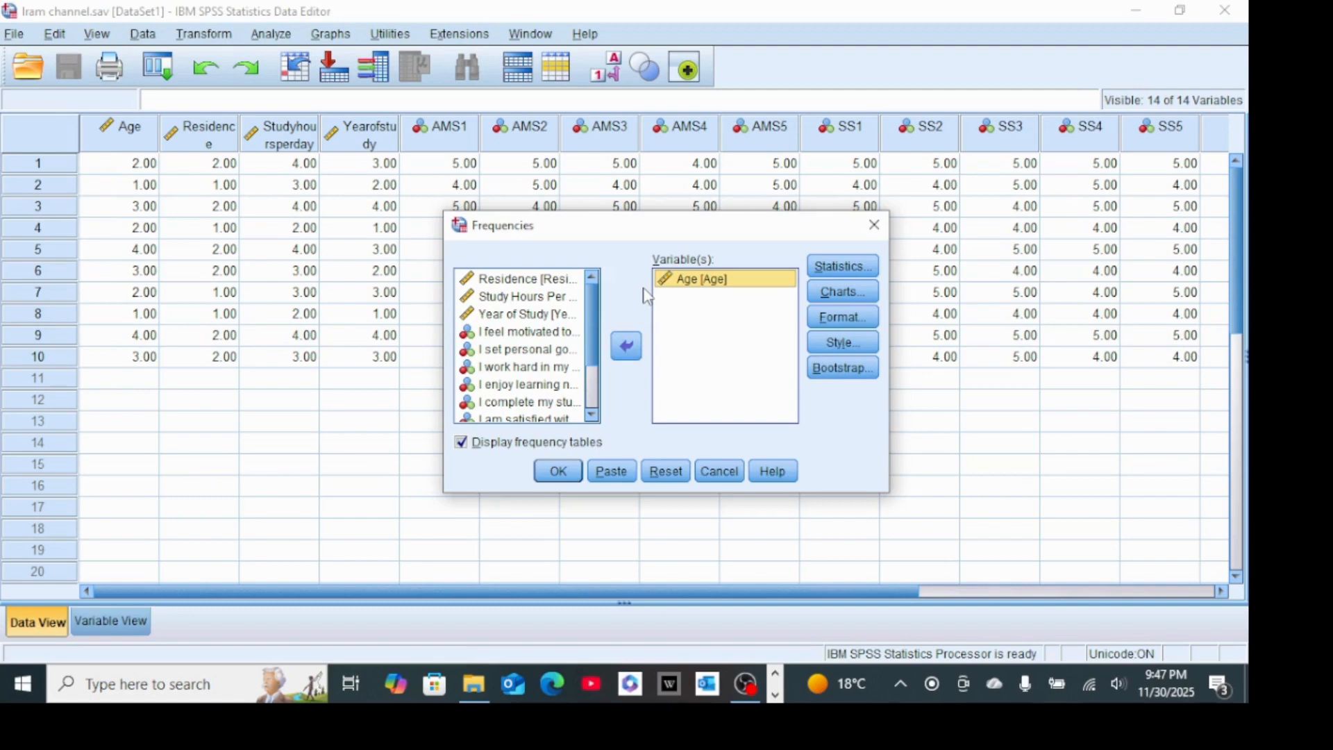
{"action": "left_click", "coordinate": [529, 281]}
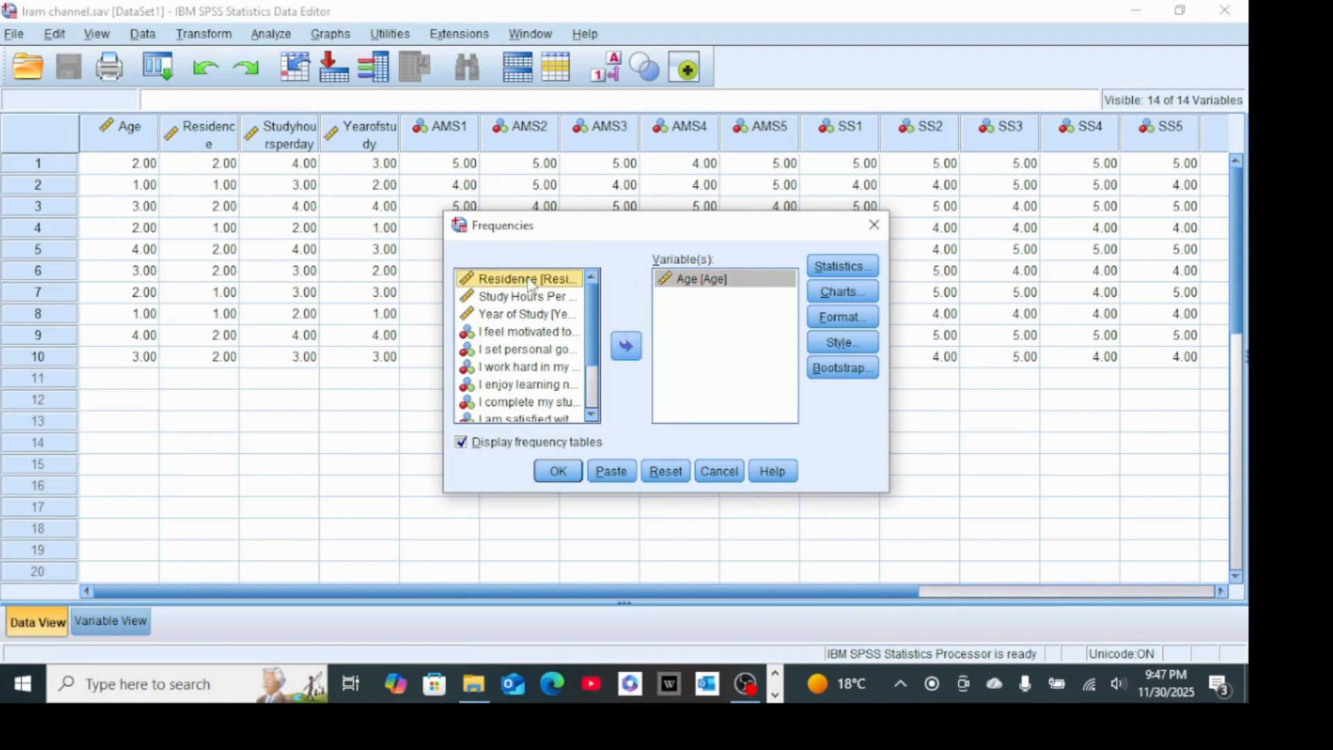
{"action": "left_click", "coordinate": [626, 345]}
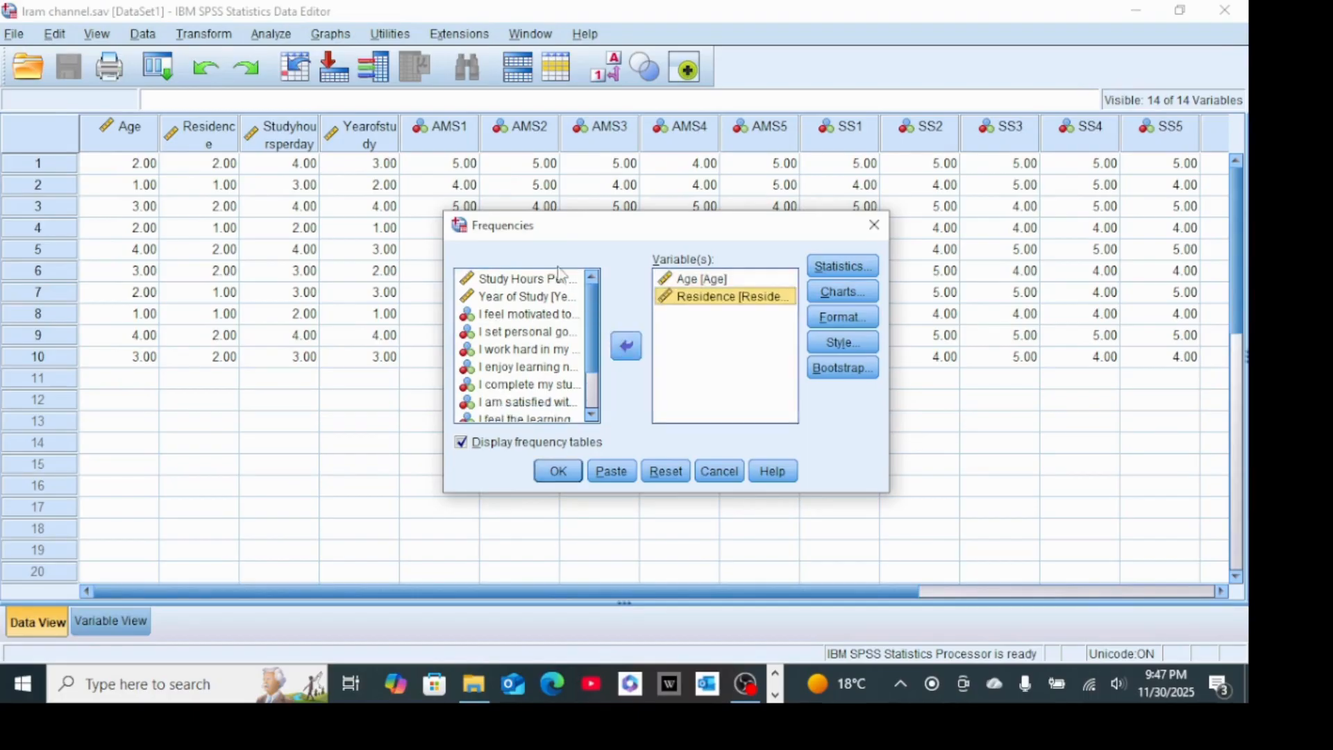
{"action": "left_click", "coordinate": [538, 279]}
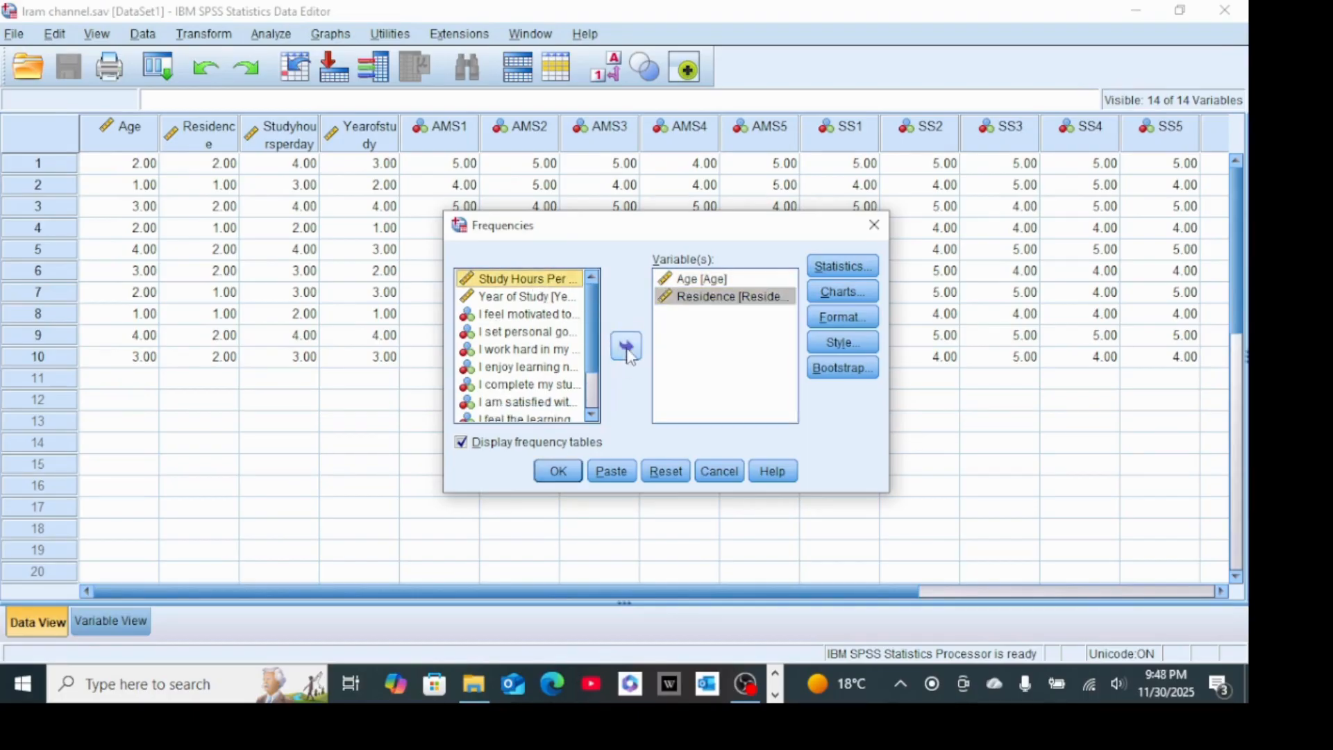
{"action": "left_click", "coordinate": [626, 346]}
{"action": "left_click", "coordinate": [536, 283]}
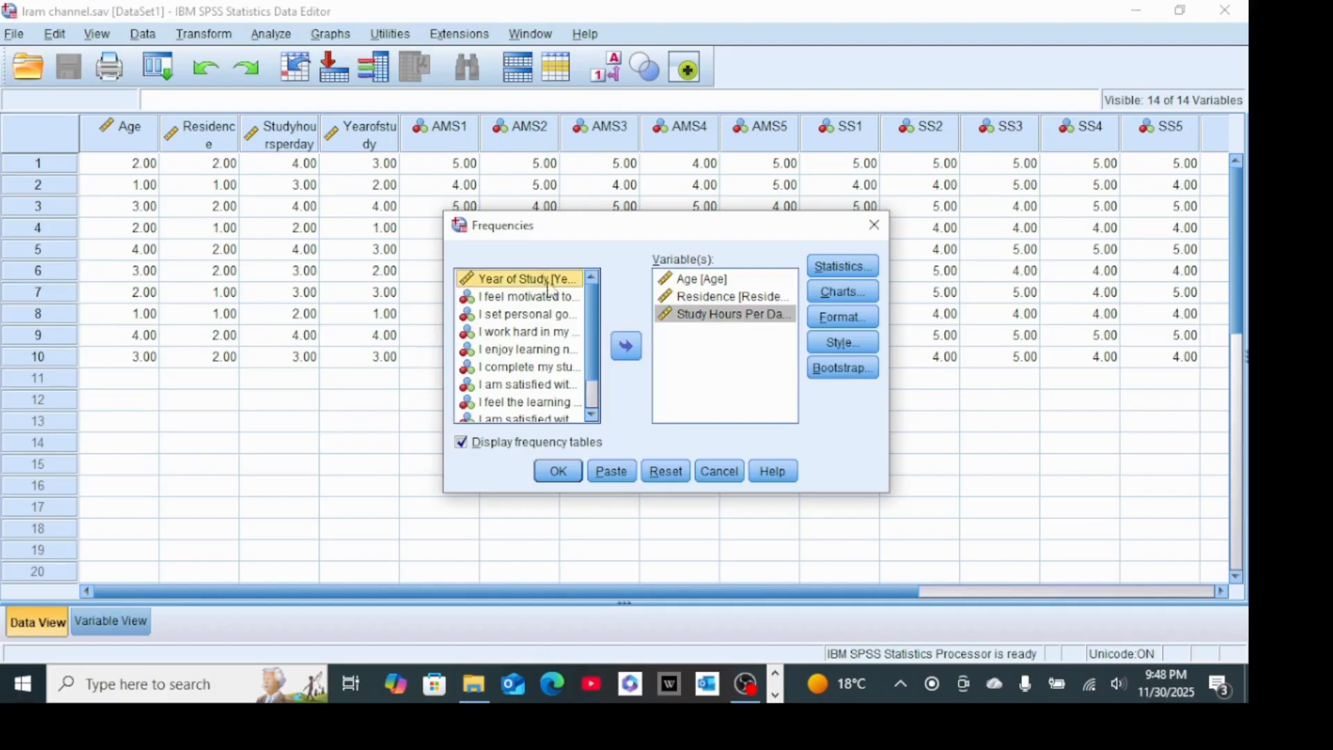
{"action": "left_click", "coordinate": [626, 346]}
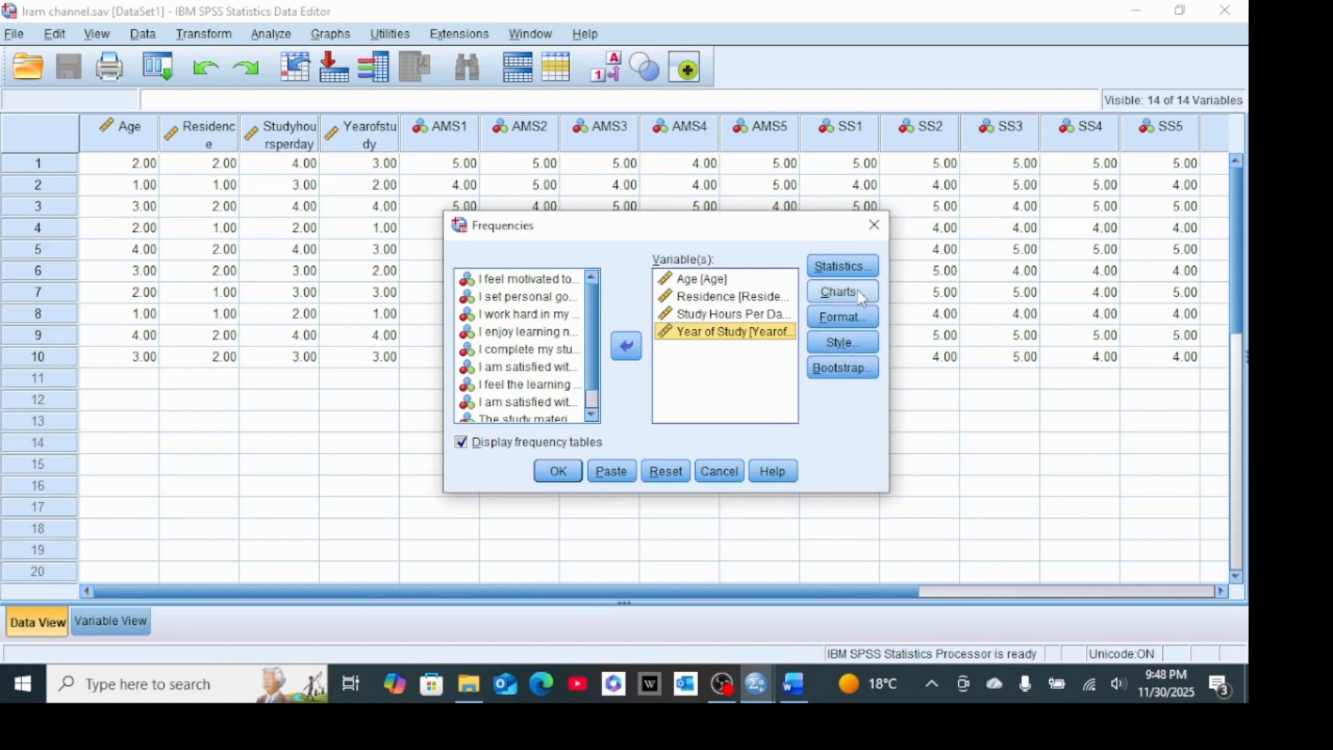
Include the Mean in the Frequencies statistics and run the analysis
{"action": "left_click", "coordinate": [856, 266]}
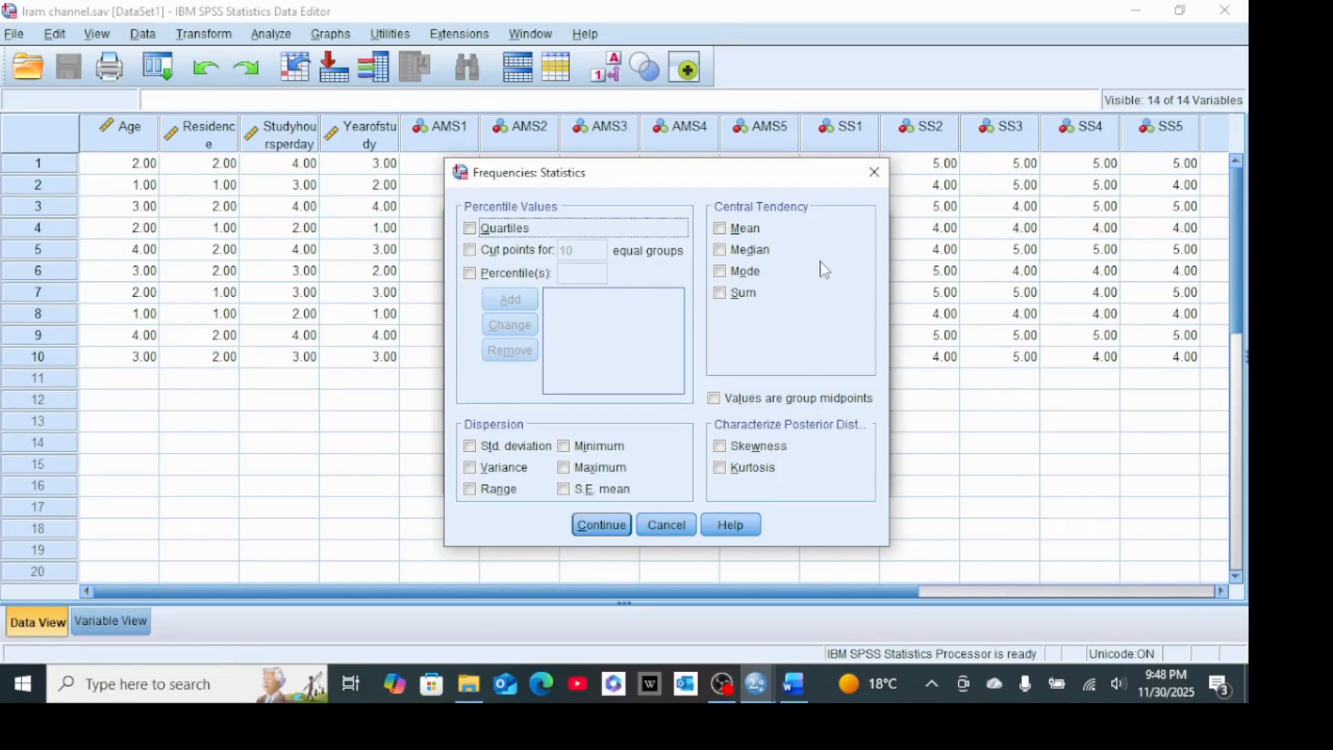
{"action": "left_click", "coordinate": [720, 229]}
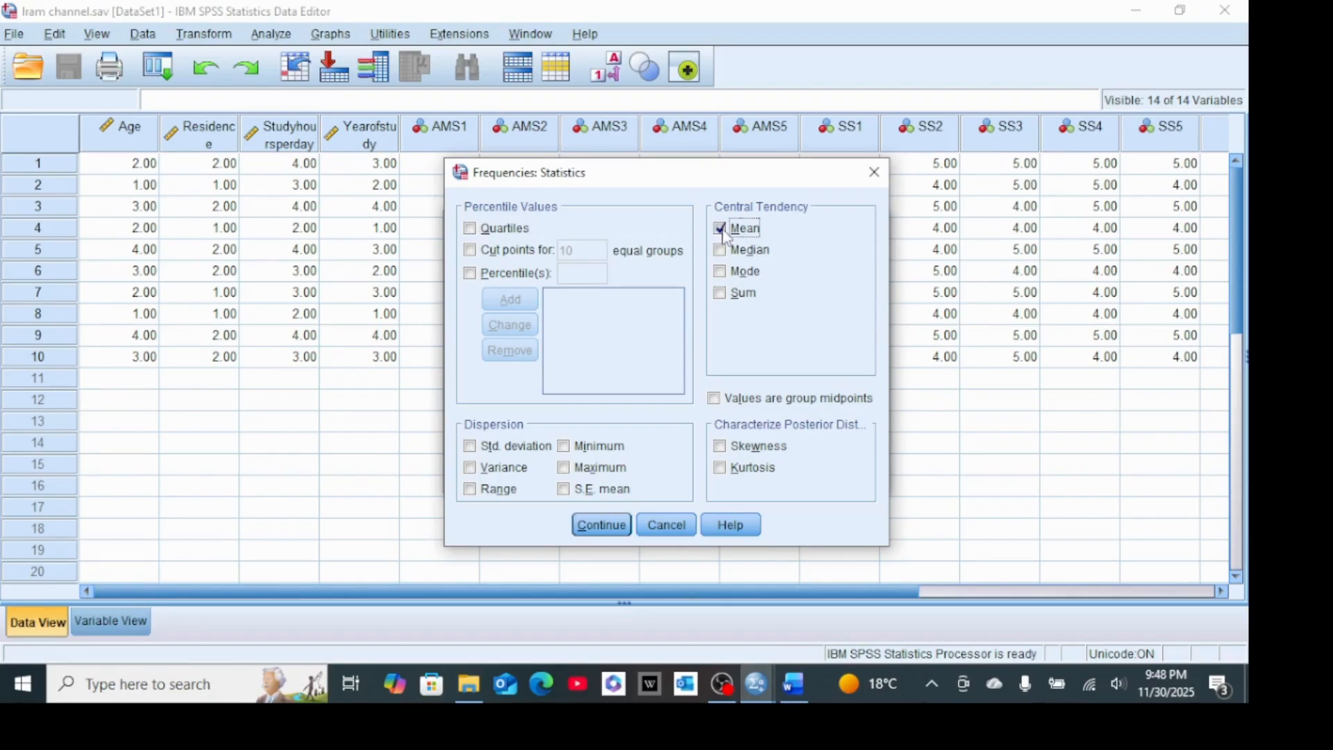
{"action": "left_click", "coordinate": [601, 525]}
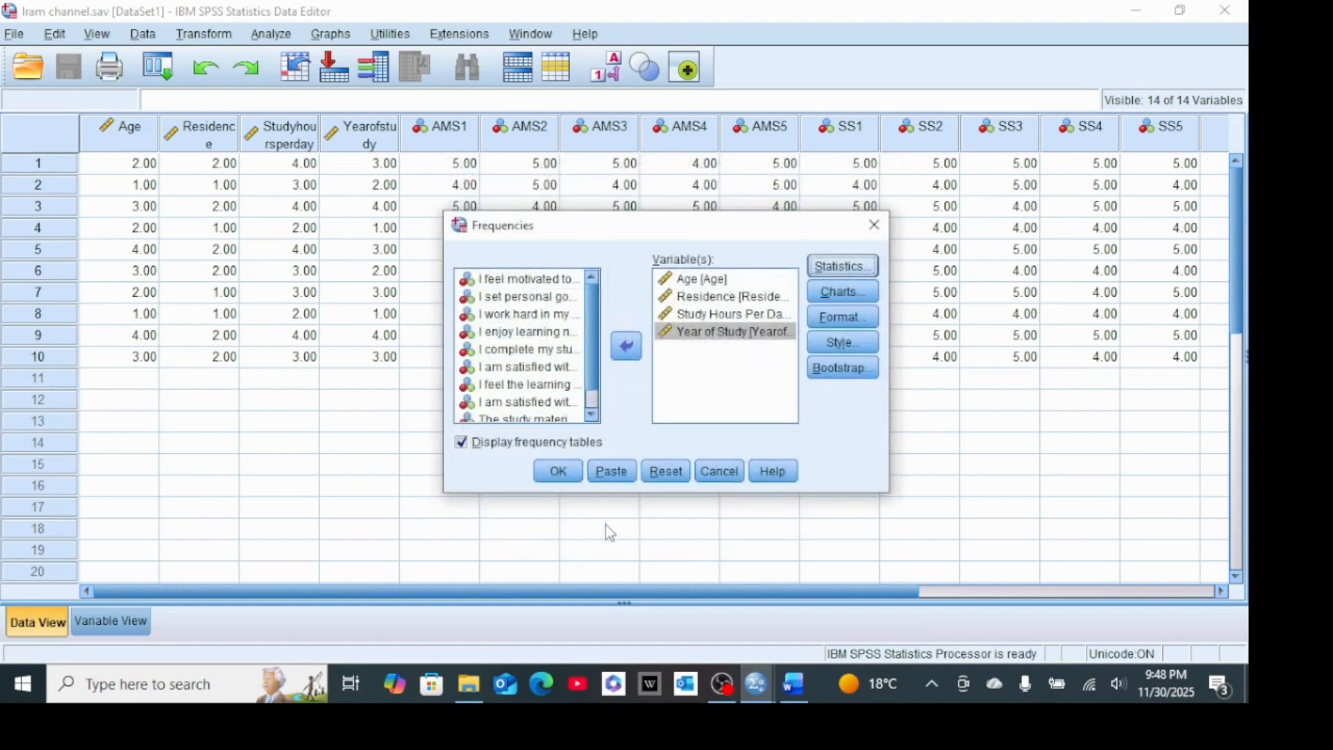
{"action": "left_click", "coordinate": [558, 472]}
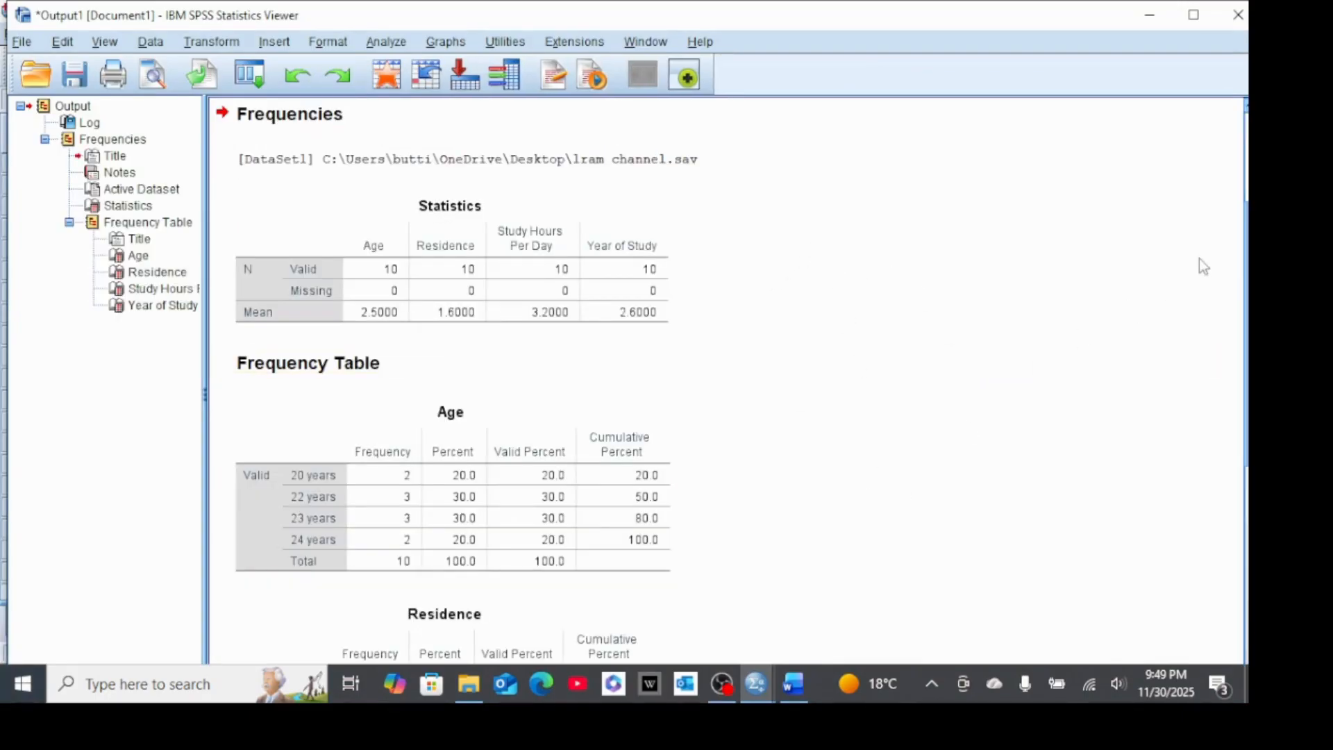
Examine the Statistics table and the frequency tables for all four demographic variables in the output
{"action": "left_click_drag", "start_coordinate": [1250, 263], "coordinate": [1242, 230]}
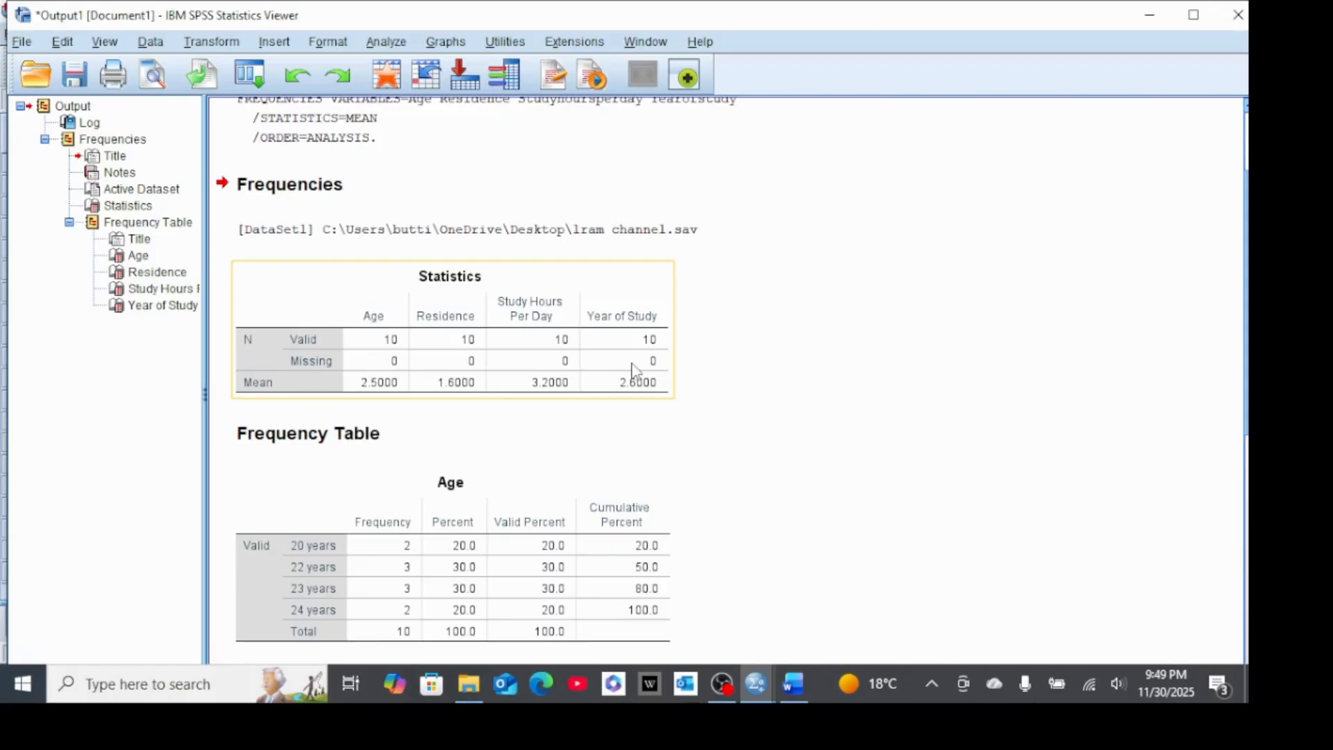
{"action": "left_click", "coordinate": [670, 404]}
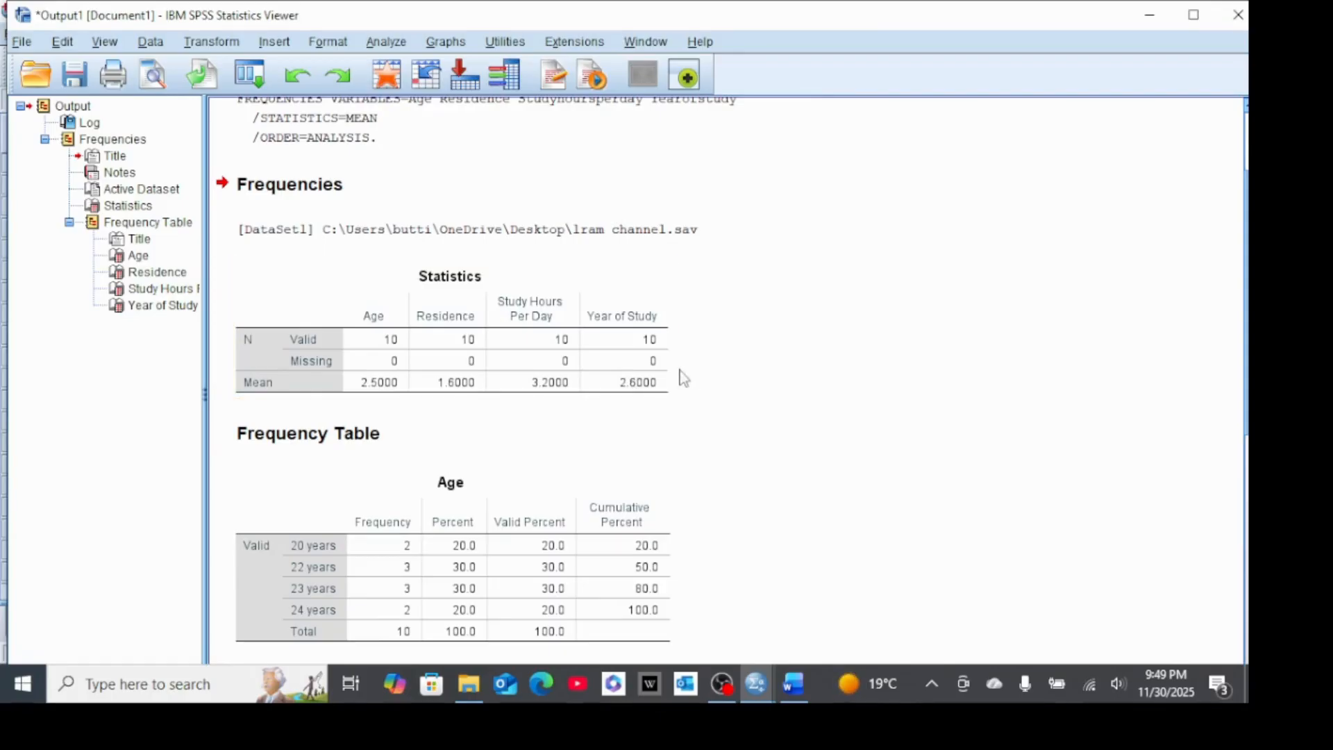
{"action": "left_click", "coordinate": [522, 368]}
{"action": "left_click_drag", "start_coordinate": [1249, 260], "coordinate": [1252, 351]}
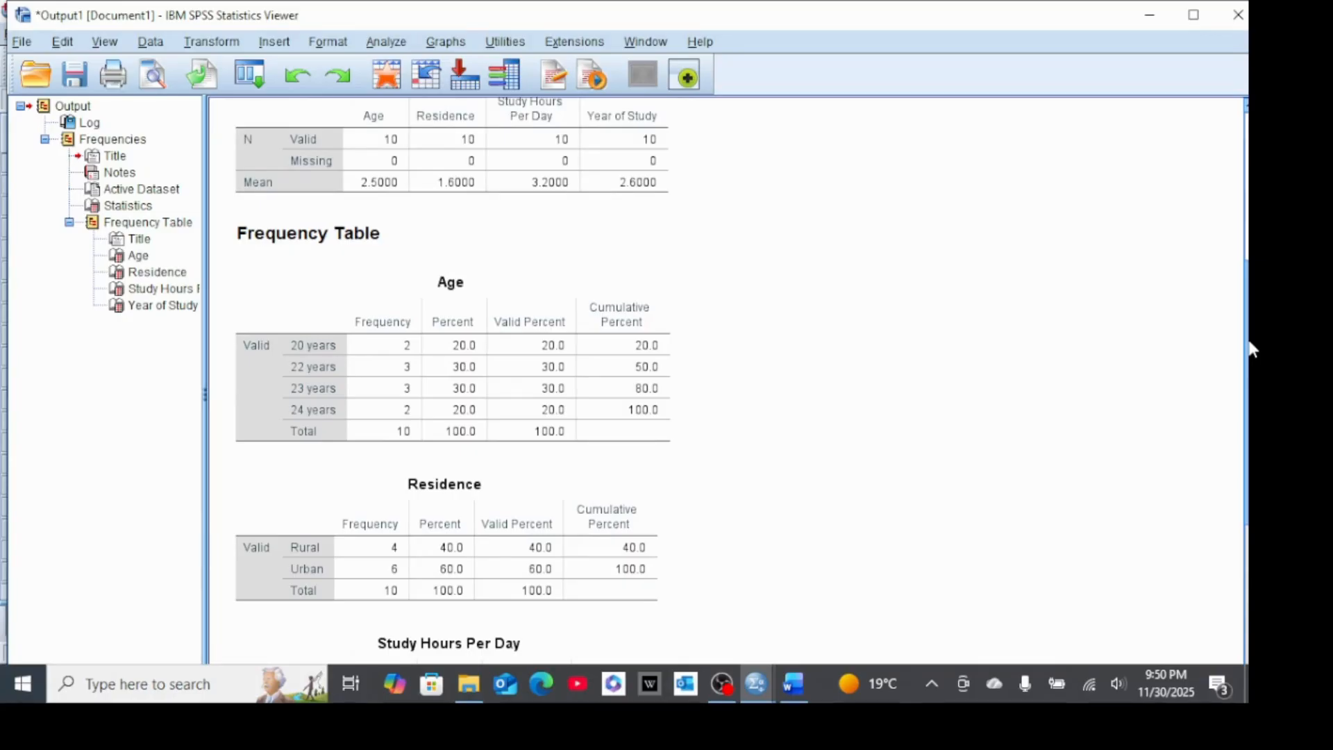
{"action": "left_click_drag", "start_coordinate": [1250, 349], "coordinate": [1249, 496]}
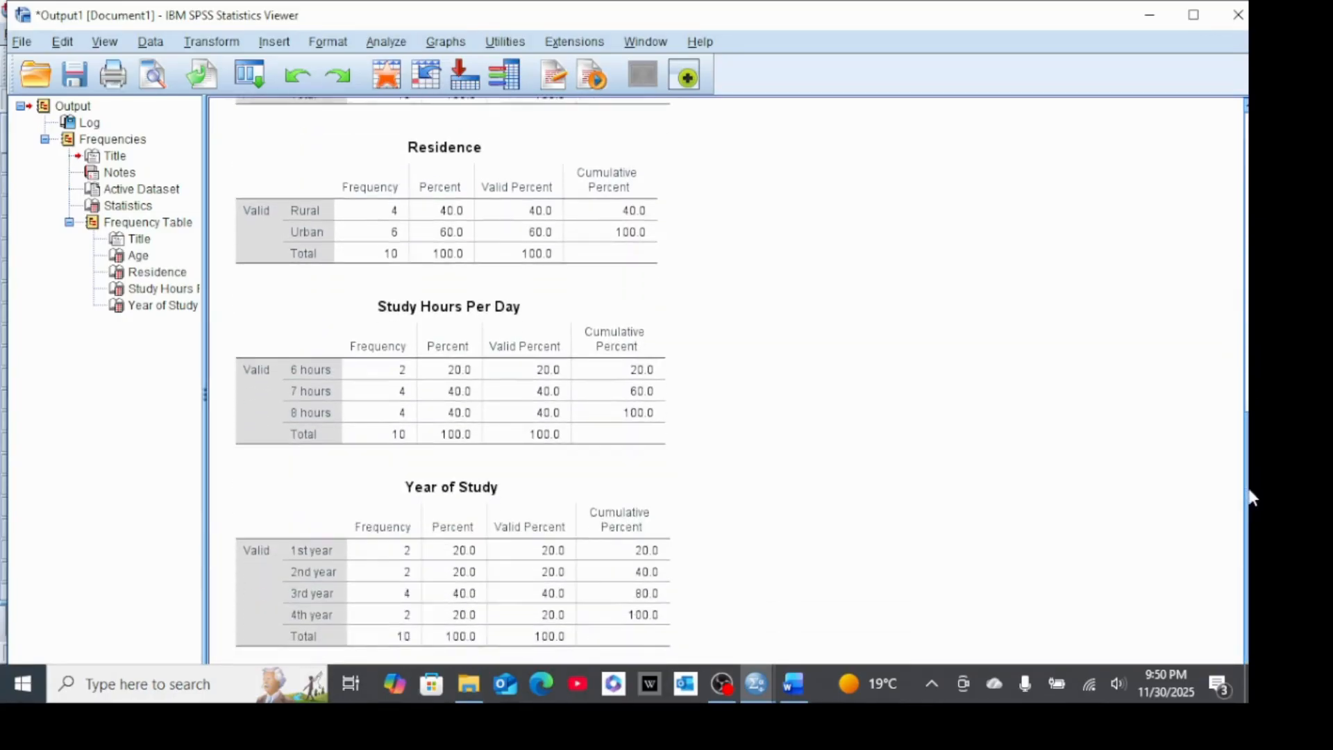
{"action": "left_click_drag", "start_coordinate": [1250, 559], "coordinate": [1223, 408]}
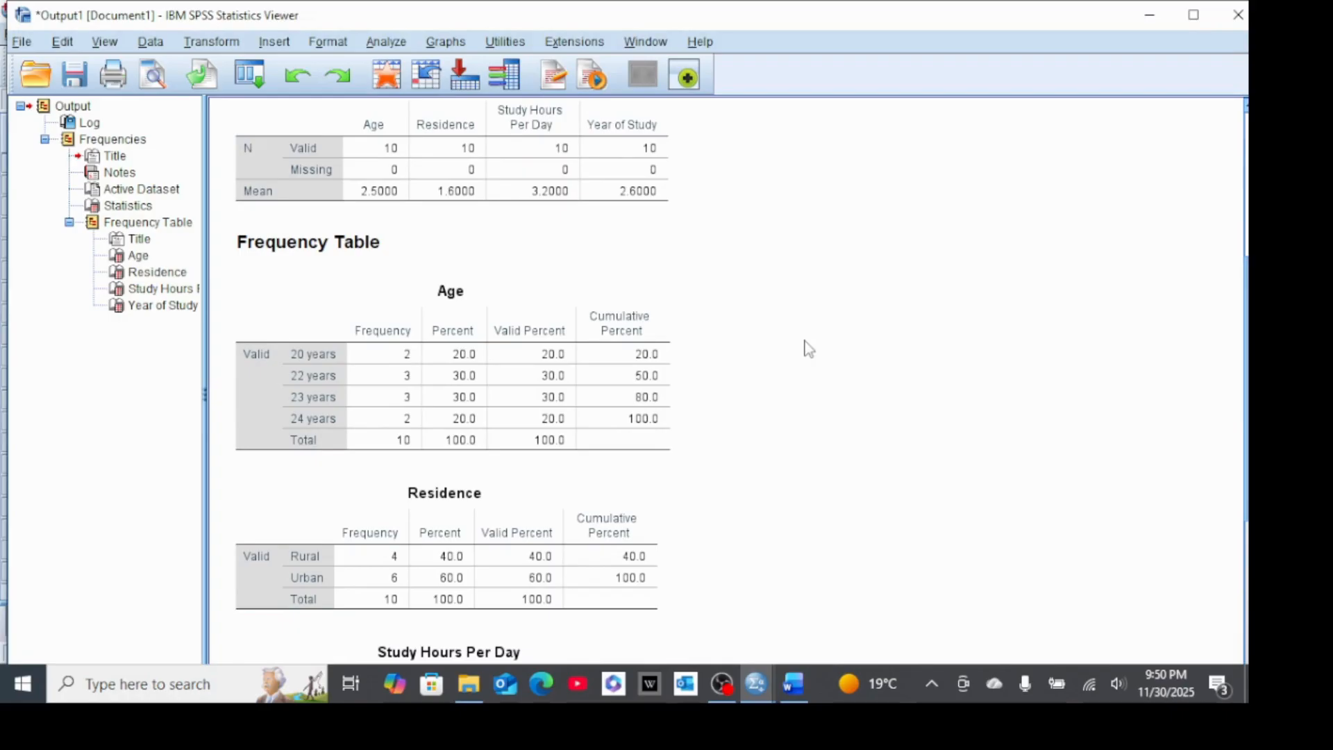
Copy the Age frequency table into the Table for channel document in Word and add blank lines below it
{"action": "left_click", "coordinate": [438, 320]}
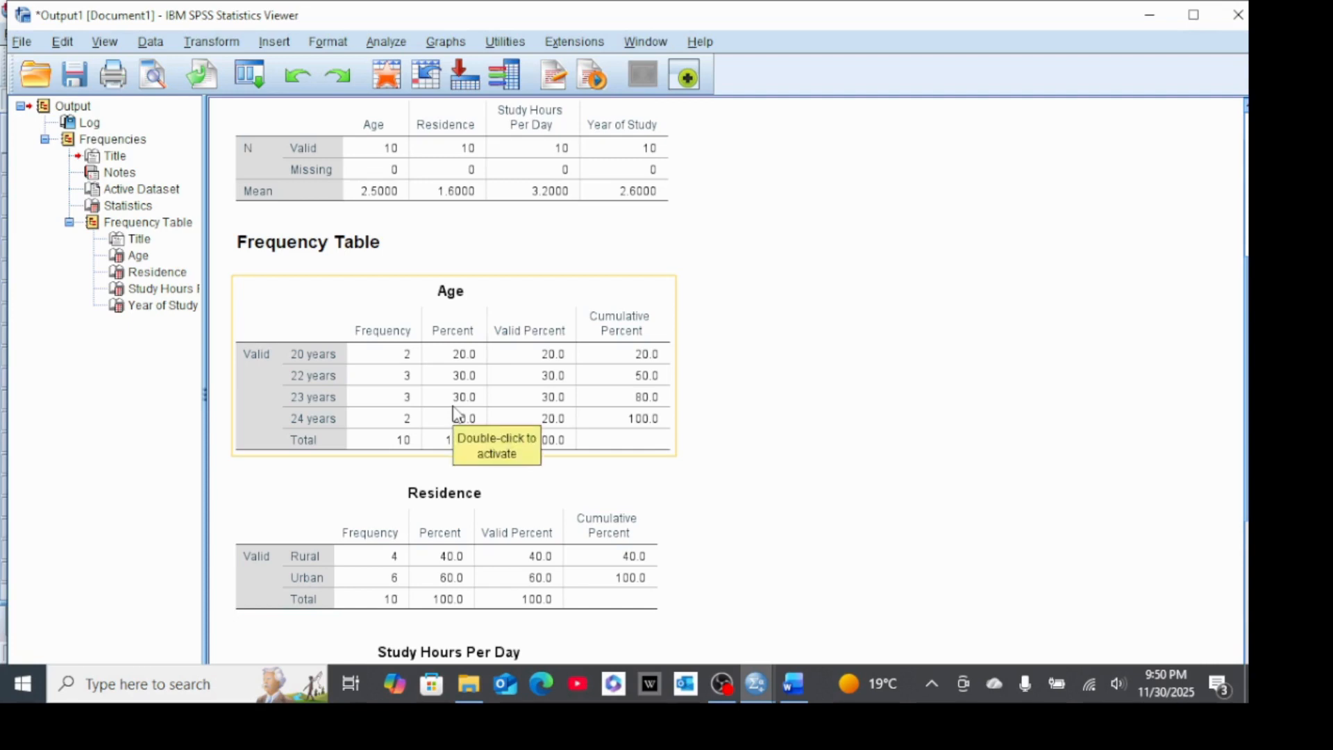
{"action": "left_click", "coordinate": [387, 413]}
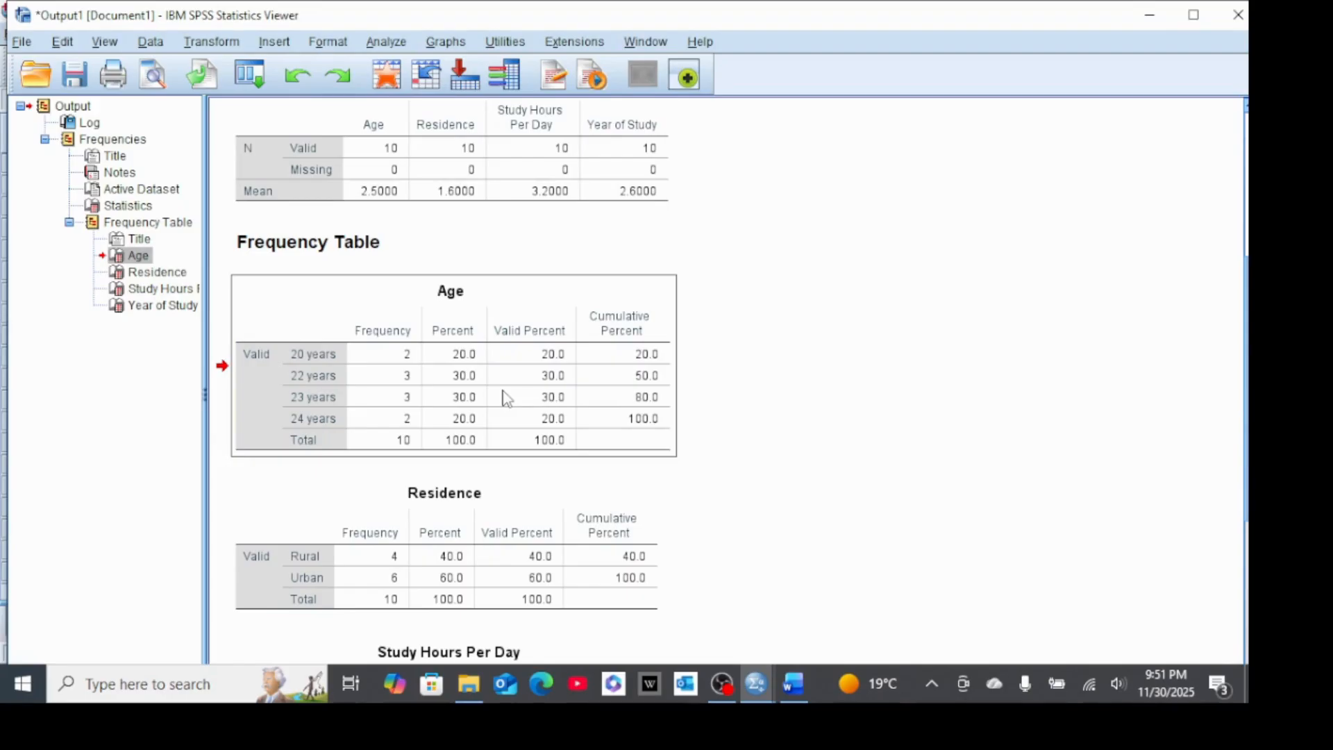
{"action": "left_click", "coordinate": [794, 684]}
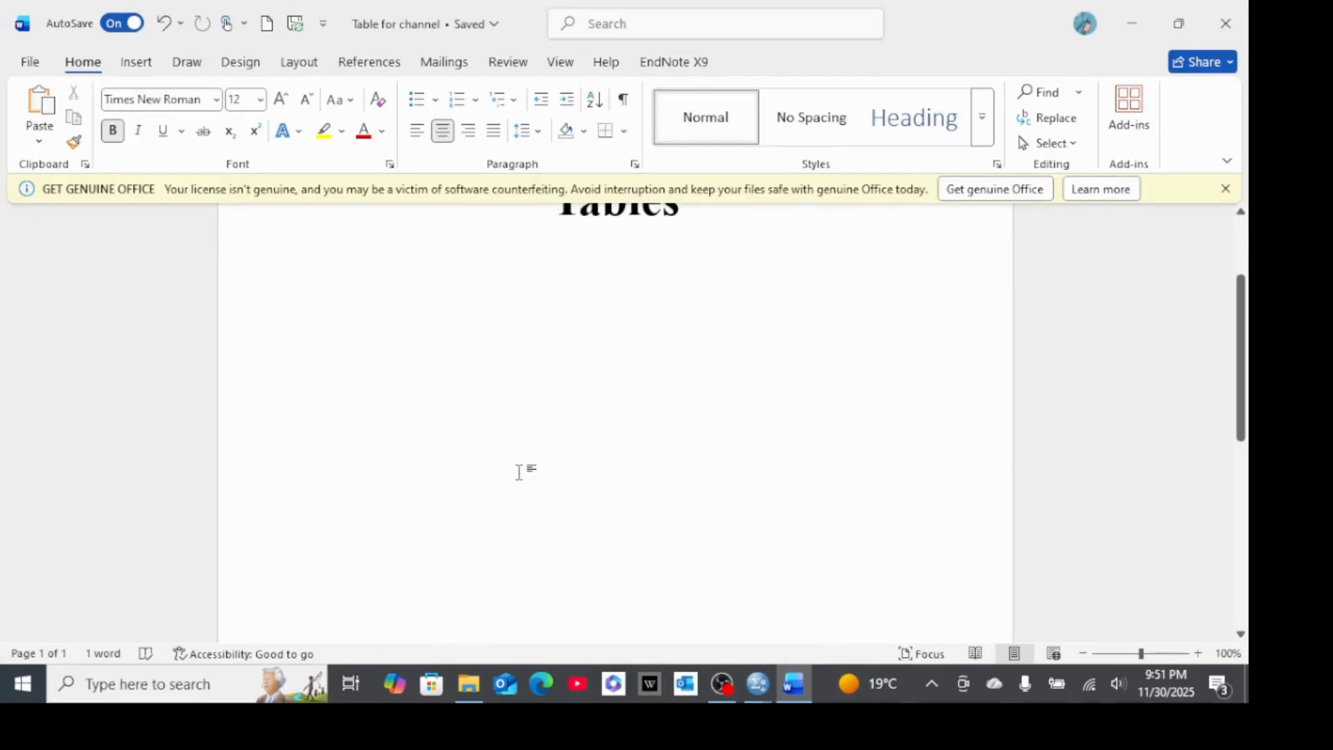
{"action": "type", "text": "Age \t\tFrequency\tPercent\tValid Percent\tCumulative Percent Valid\t20 years\t2\t20.0\t20.0\t20.0 \t22 years\t3\t30.0\t30.0\t50.0 \t23 years\t3\t30.0\t30.0\t80.0 \t24 years\t2\t20.0\t20.0\t100.0 \tTotal\t10\t100.0\t100.0"}
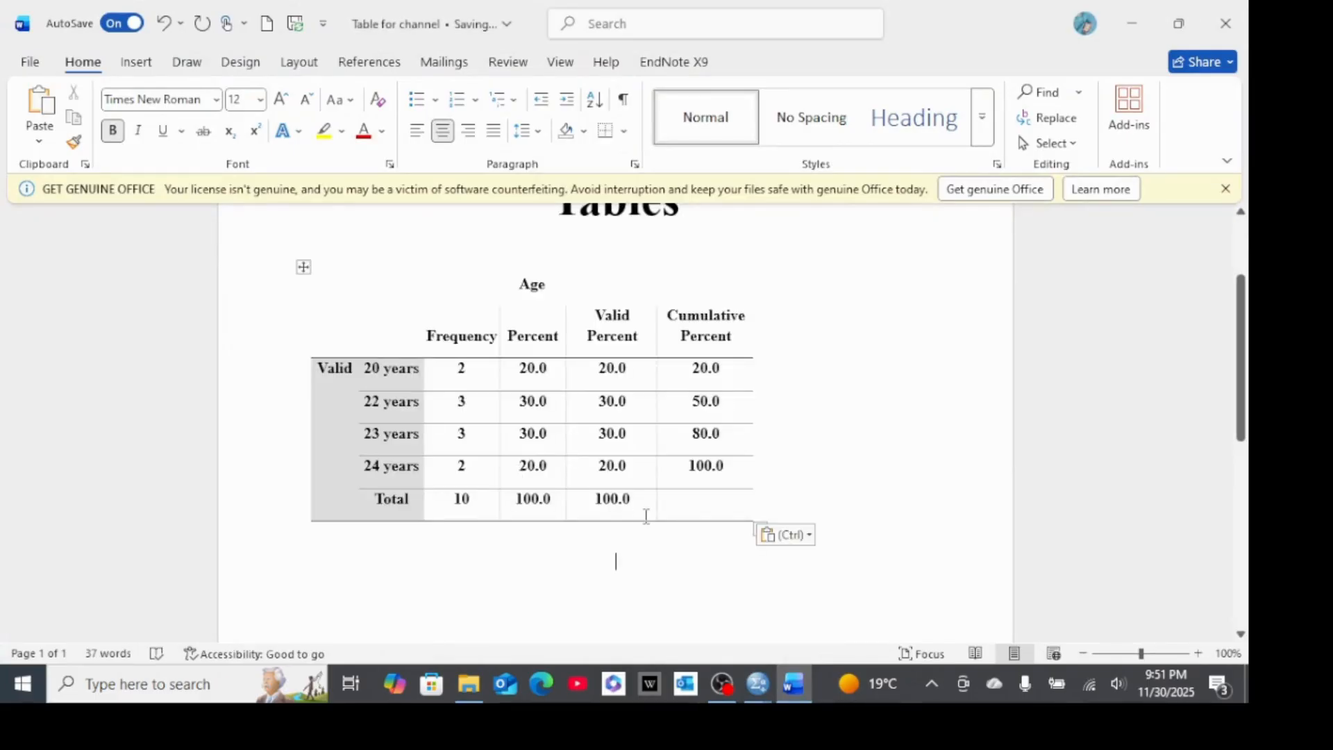
{"action": "key", "text": "Return"}
{"action": "key", "text": "Return"}
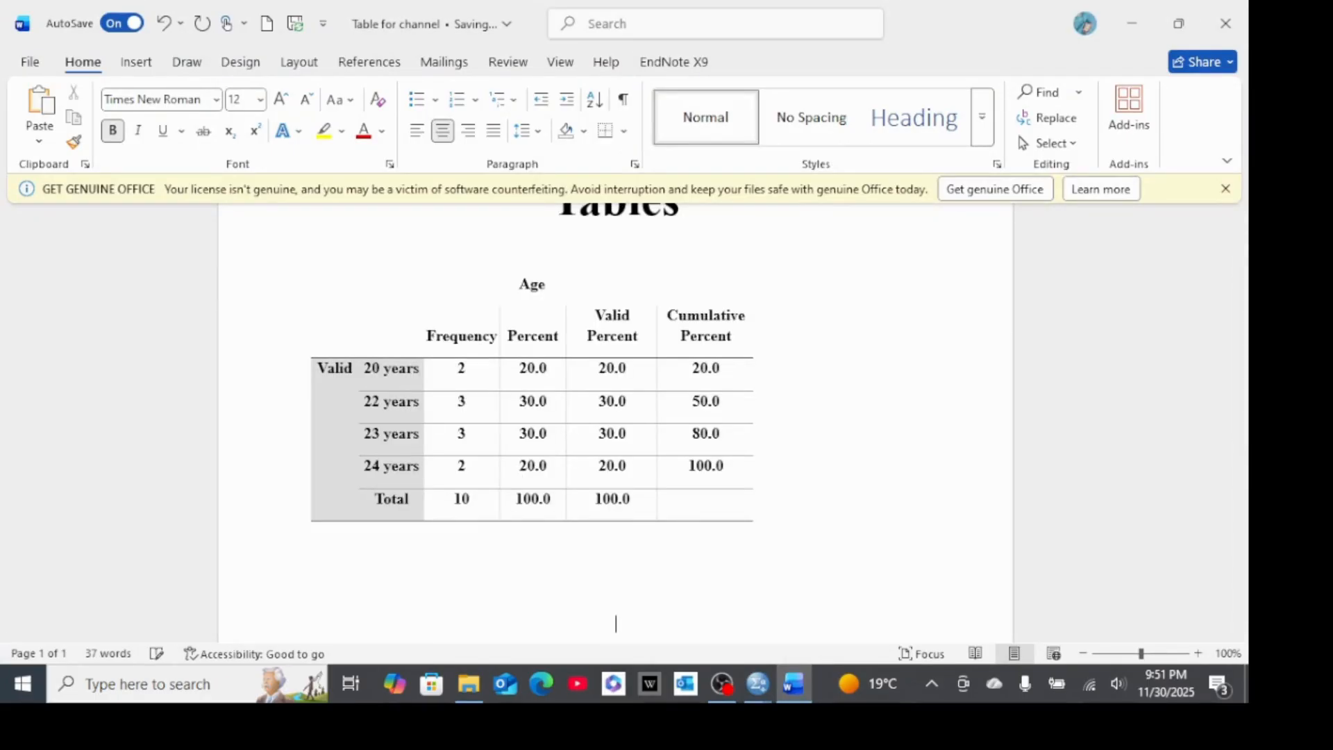
Copy the Residence, Study Hours Per Day and Year of Study tables from the SPSS output into the Word document below the Age table
{"action": "left_click", "coordinate": [755, 691]}
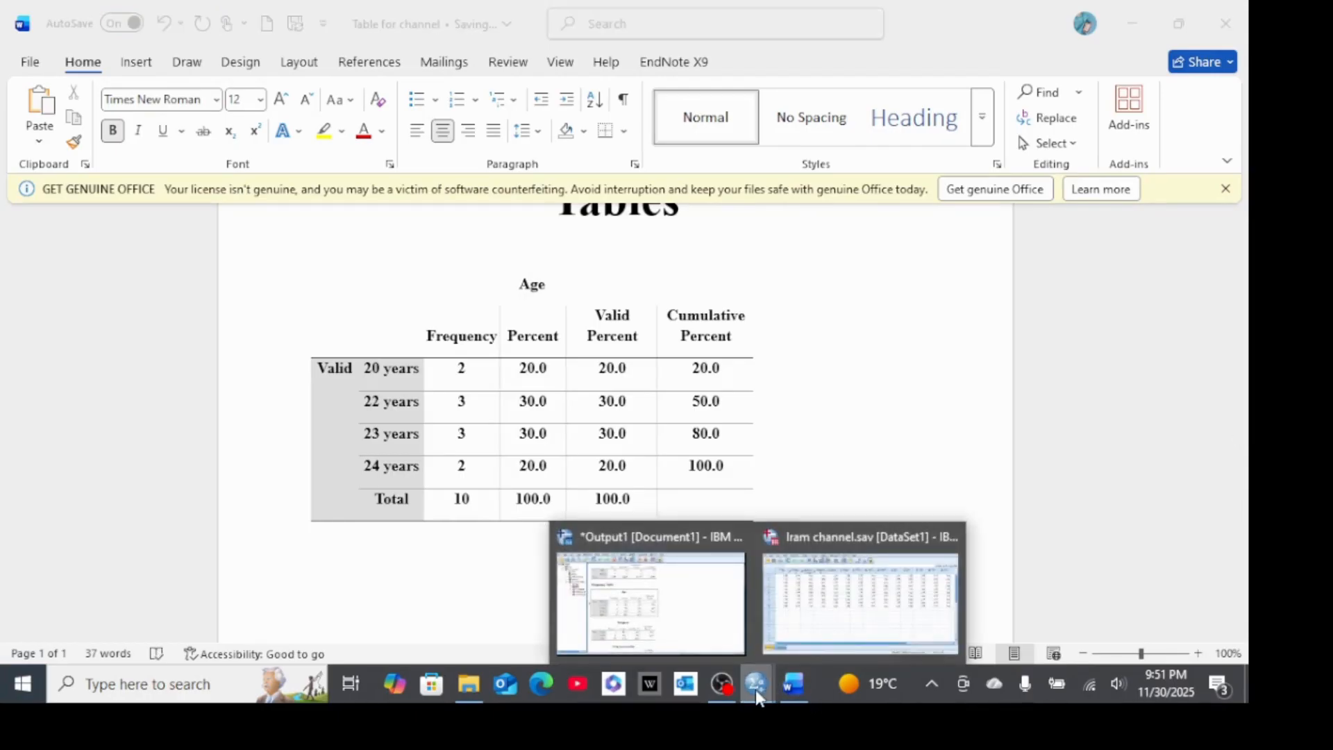
{"action": "left_click", "coordinate": [747, 590]}
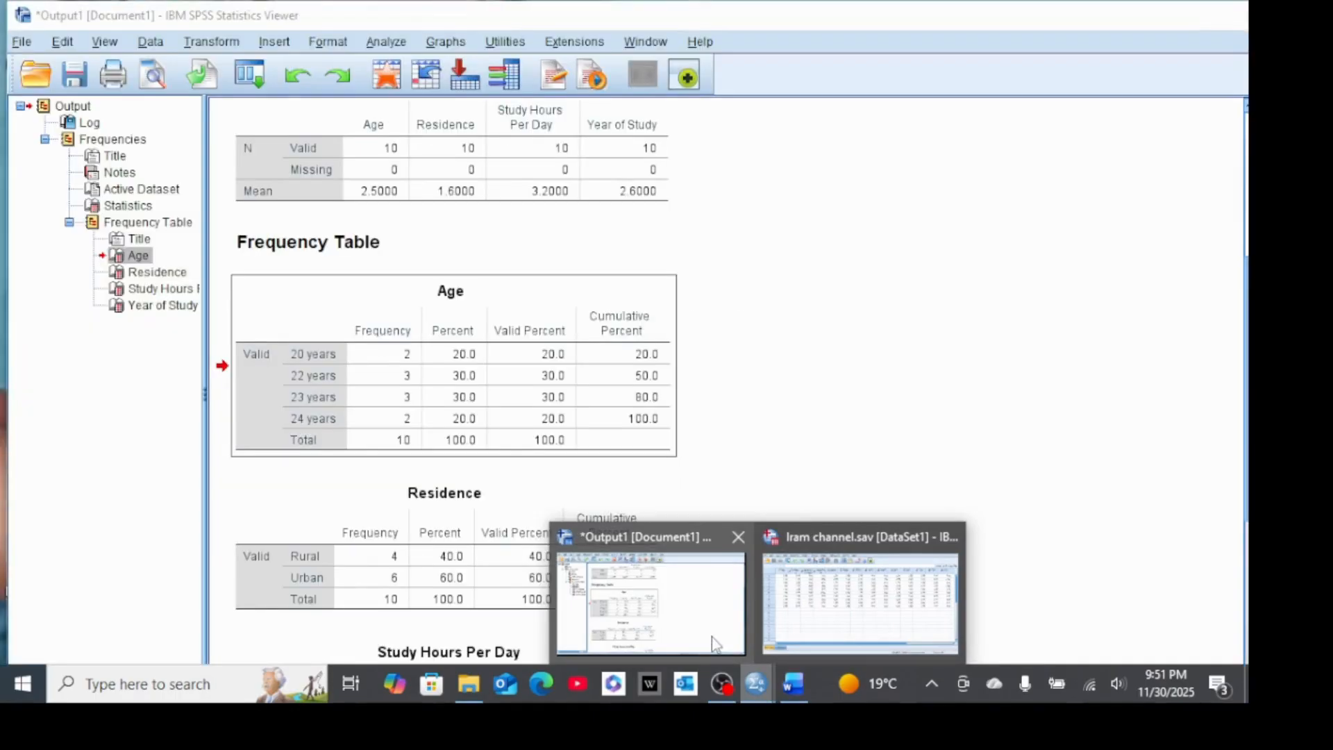
{"action": "scroll", "coordinate": [445, 597], "scroll_direction": "down", "scroll_amount": 5}
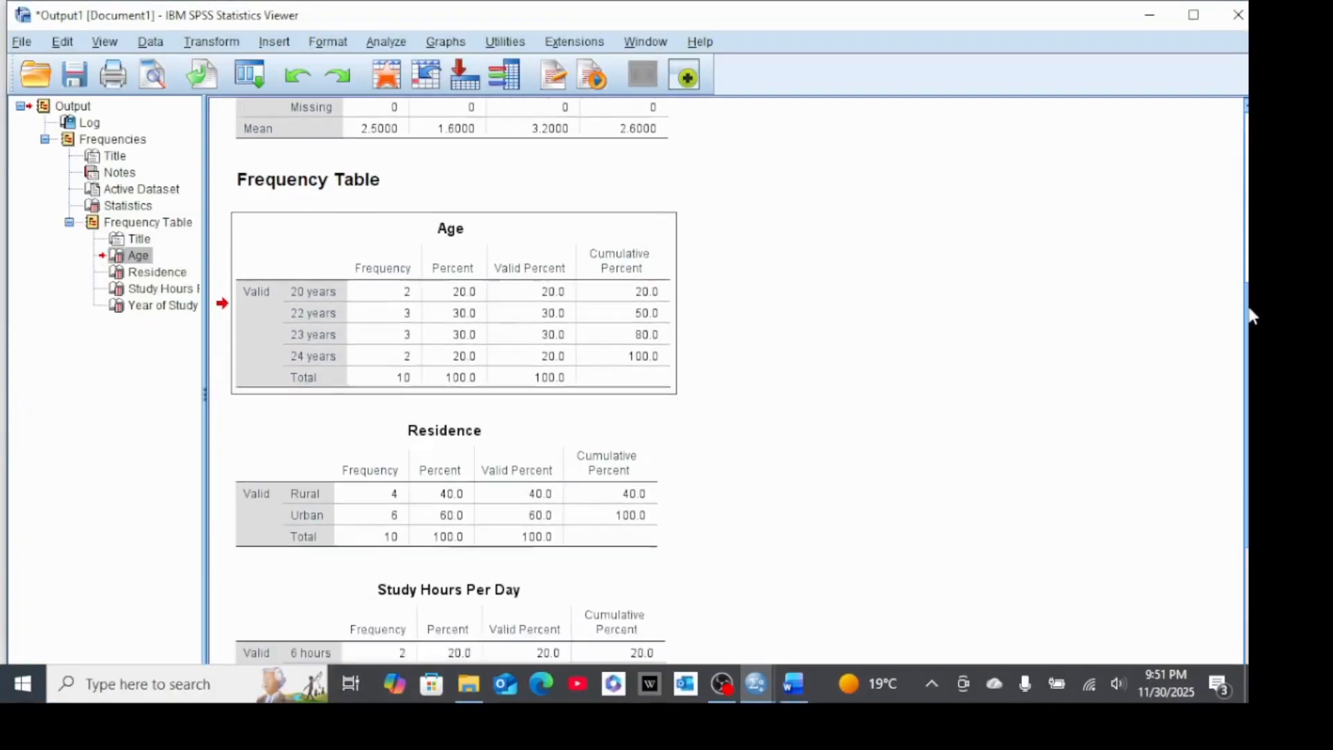
{"action": "left_click", "coordinate": [439, 599]}
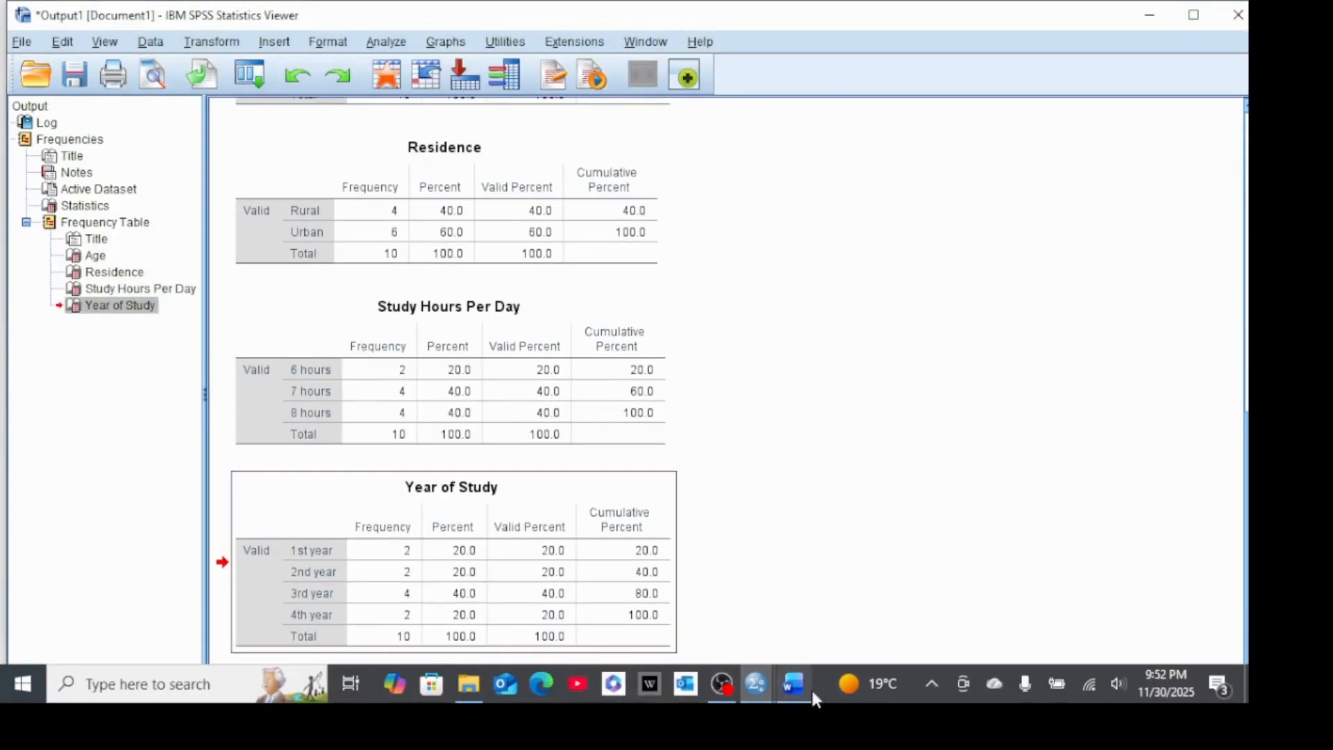
{"action": "left_click", "coordinate": [794, 682]}
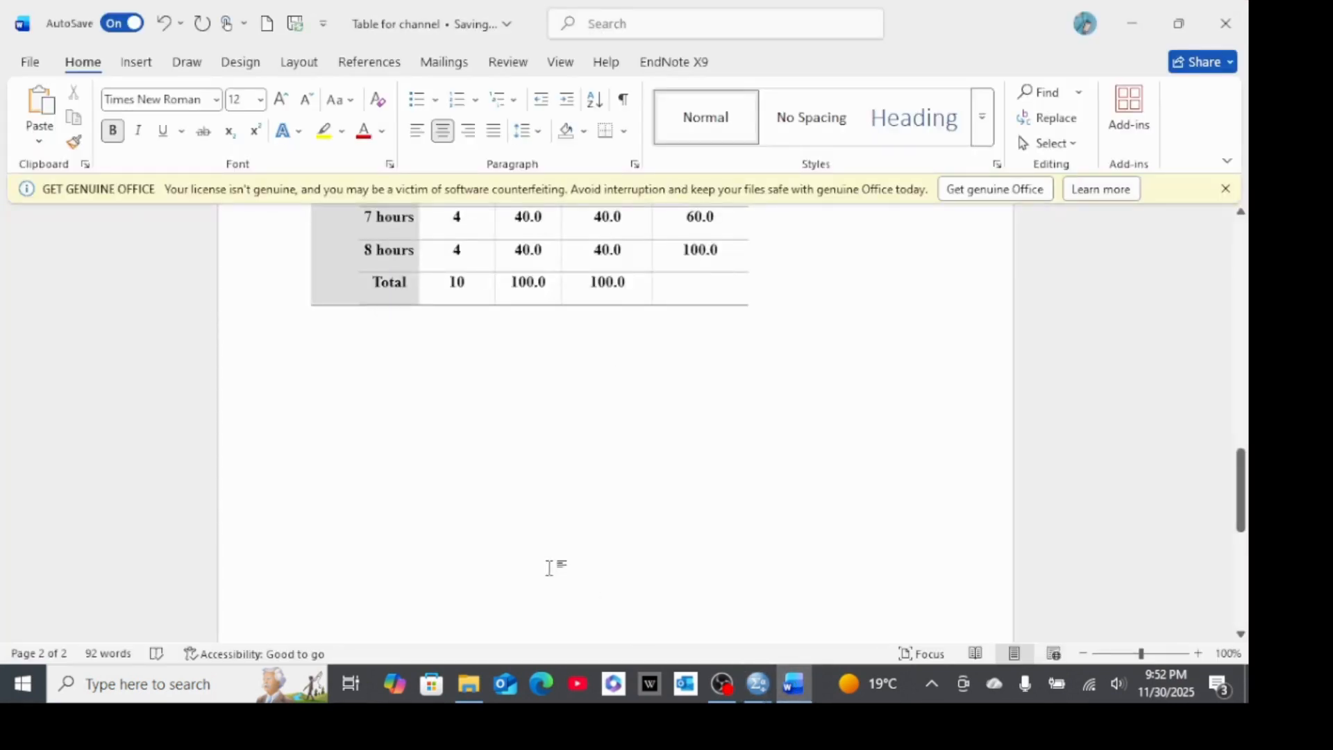
{"action": "key", "text": "ctrl+v"}
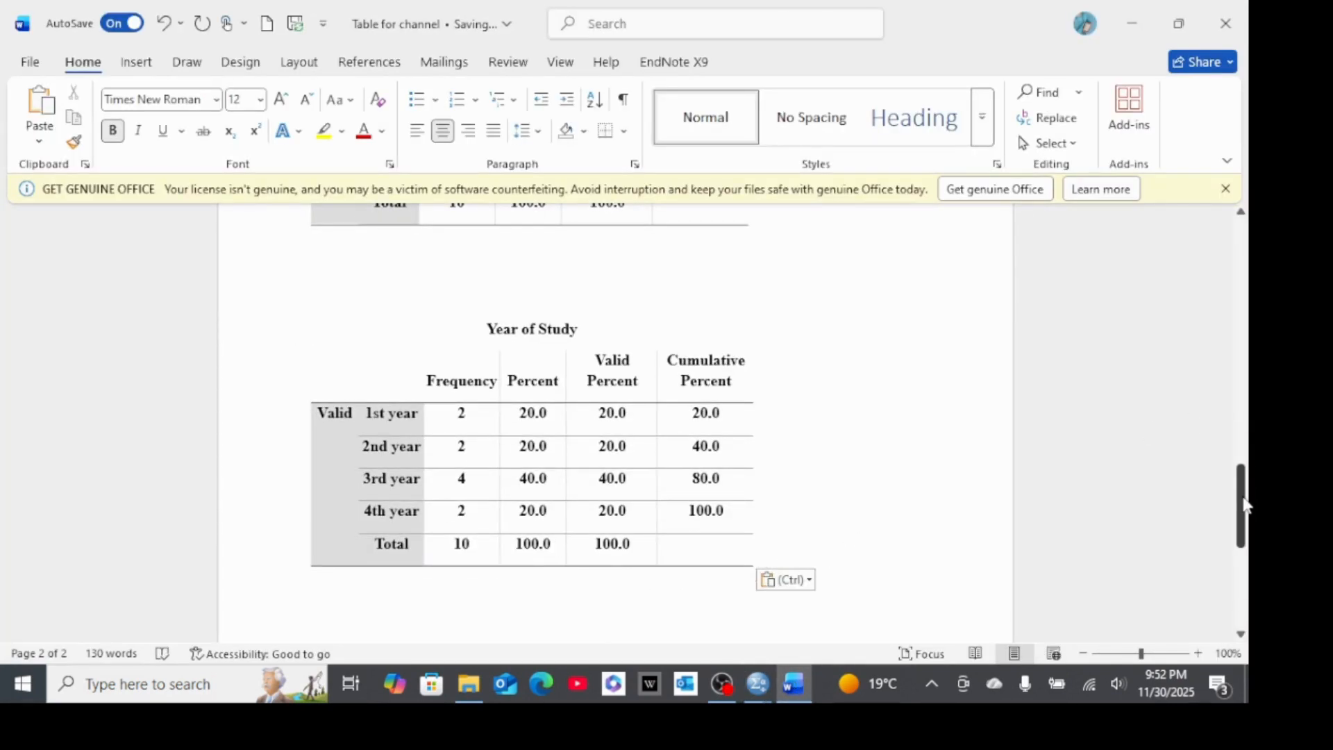
Delete the Valid Percent and Cumulative Percent columns from the Age table
{"action": "left_click_drag", "start_coordinate": [1243, 501], "coordinate": [1244, 288]}
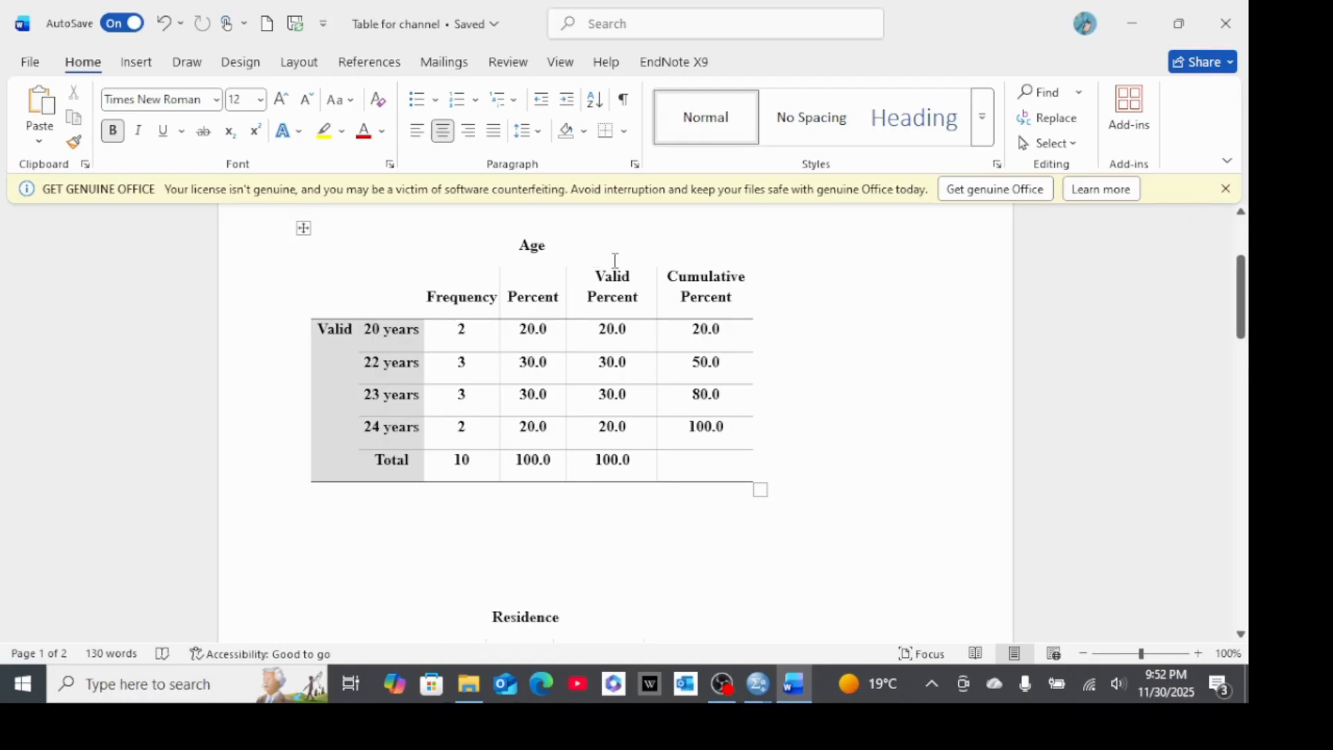
{"action": "left_click", "coordinate": [614, 286]}
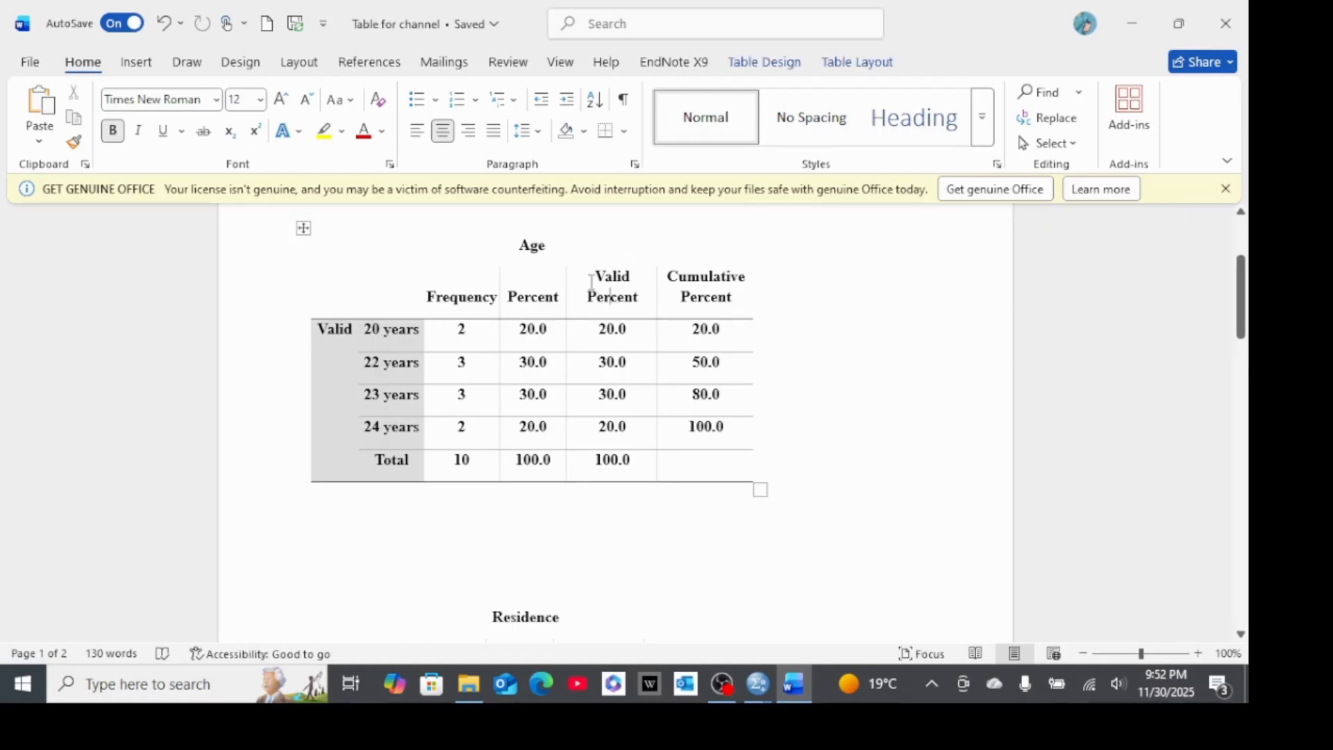
{"action": "left_click_drag", "start_coordinate": [592, 276], "coordinate": [633, 276]}
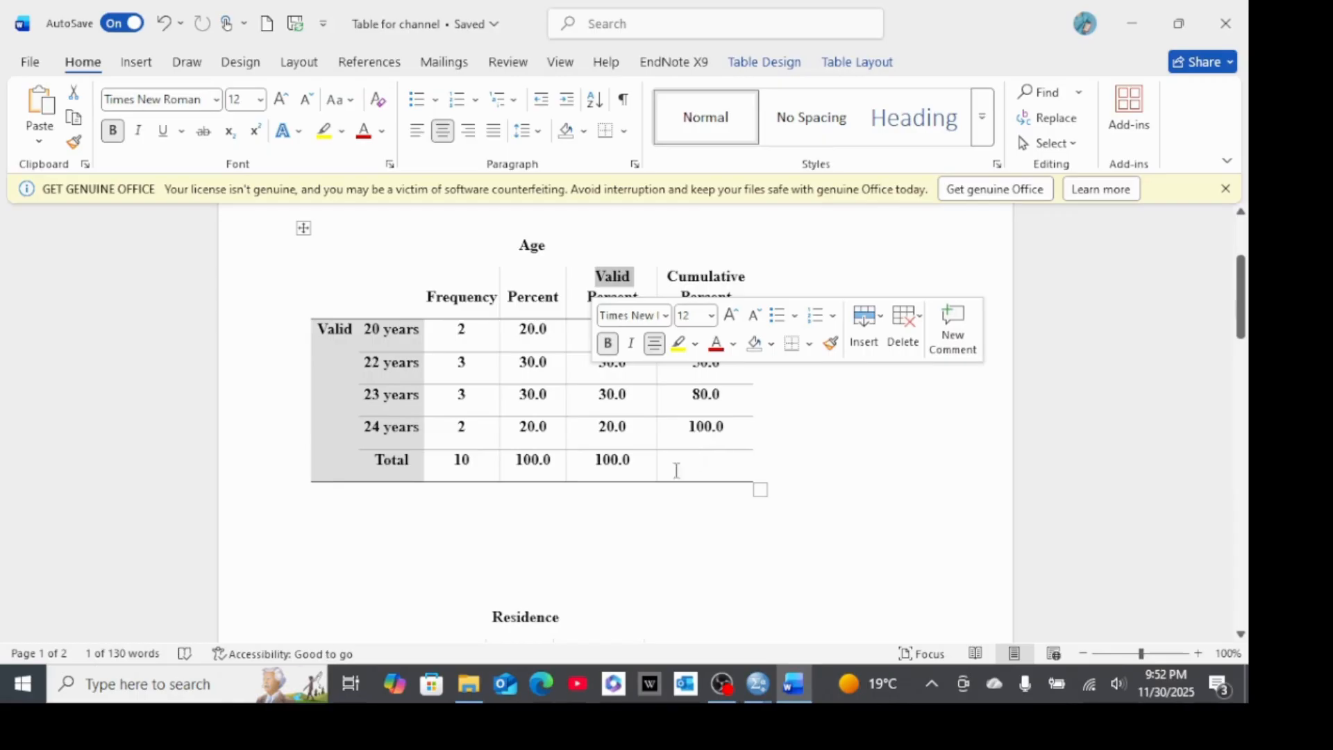
{"action": "left_click_drag", "start_coordinate": [596, 465], "coordinate": [737, 286]}
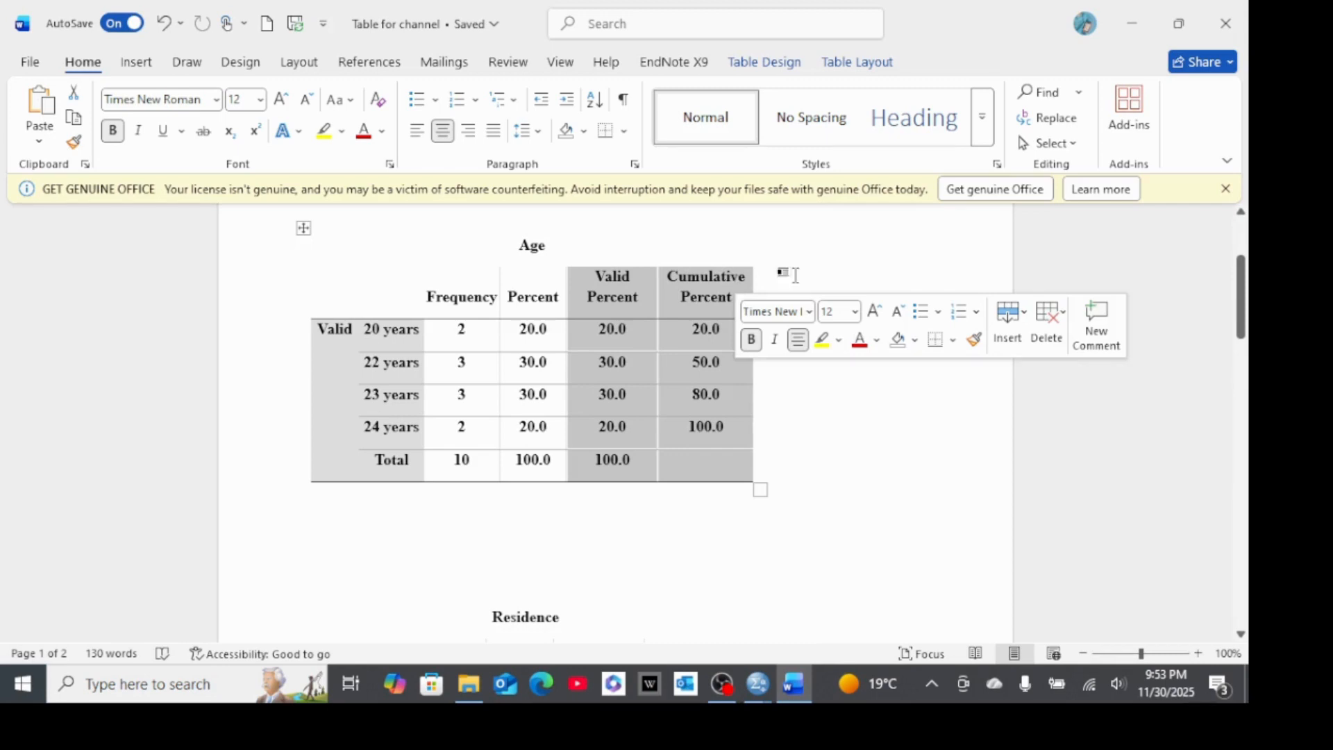
{"action": "left_click", "coordinate": [1052, 316]}
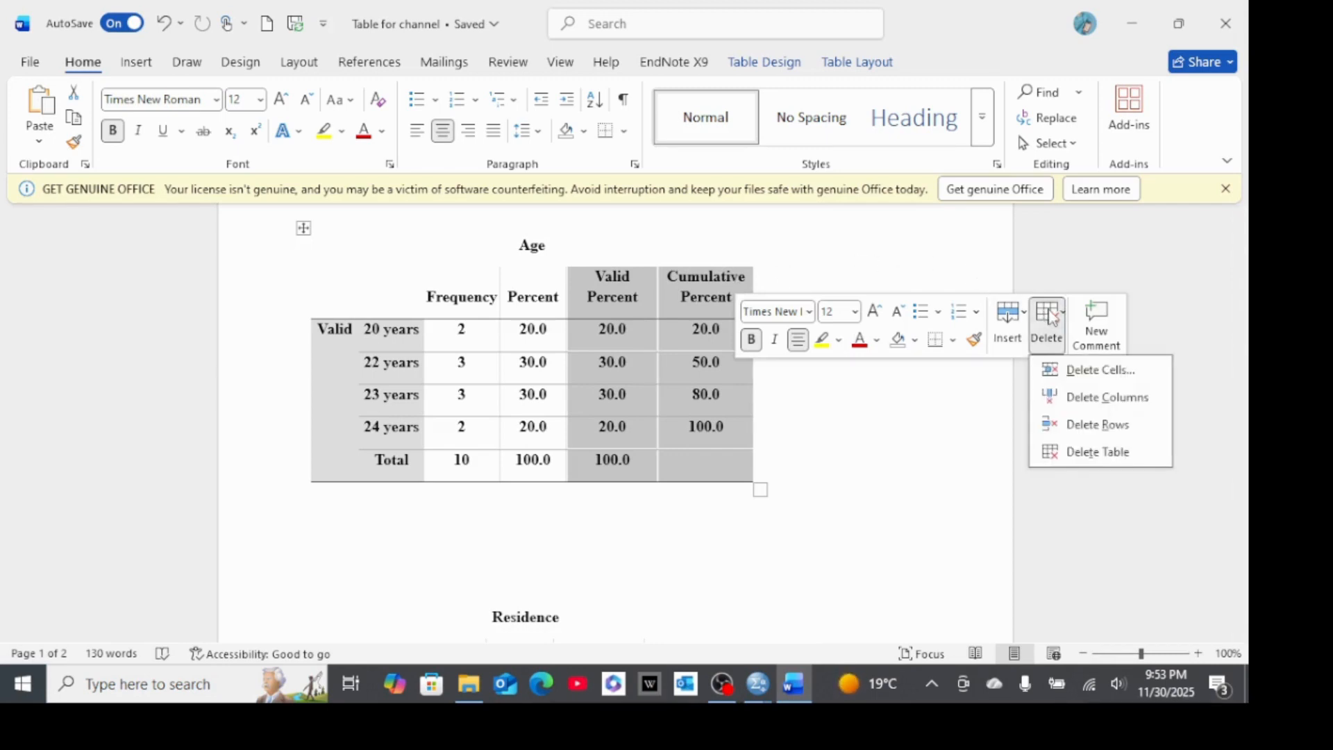
{"action": "left_click", "coordinate": [1081, 397]}
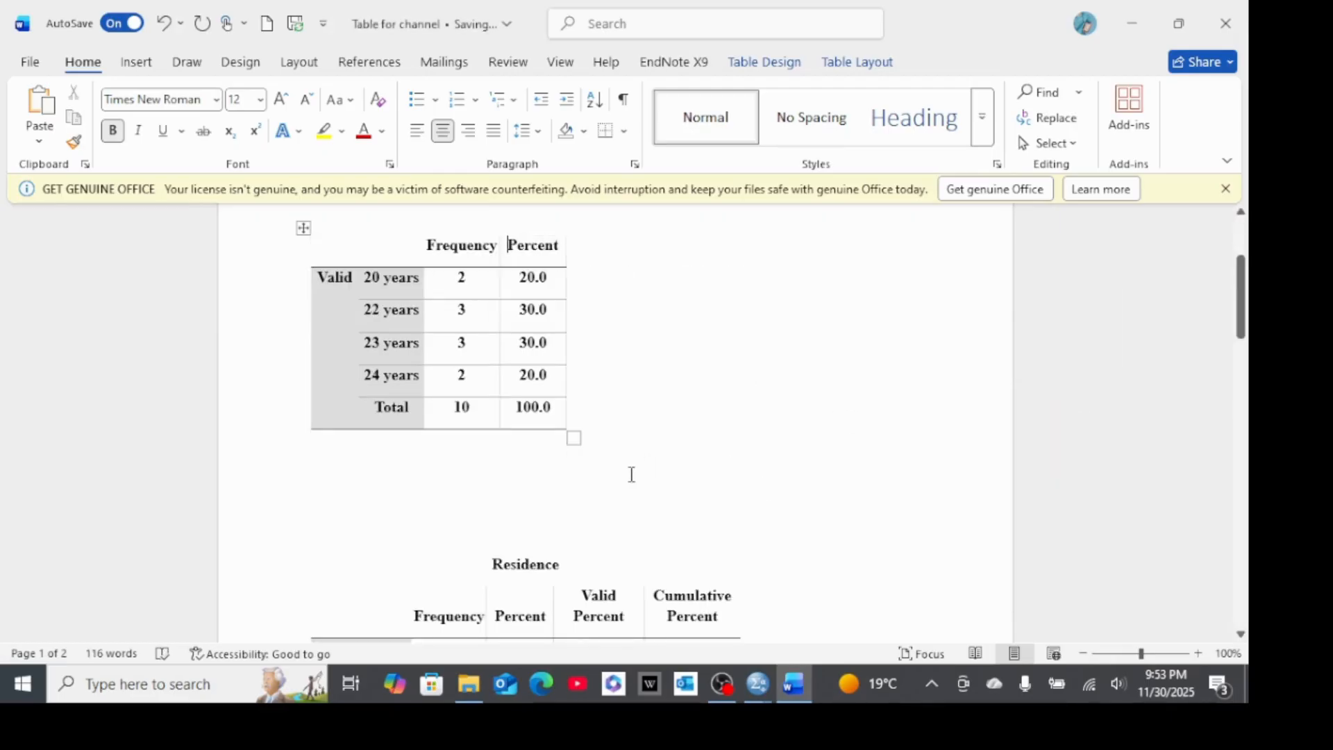
Delete the Valid Percent and Cumulative Percent columns from the Residence table
{"action": "scroll", "coordinate": [779, 502], "scroll_direction": "down", "scroll_amount": 3}
{"action": "scroll", "coordinate": [781, 502], "scroll_direction": "down", "scroll_amount": 5}
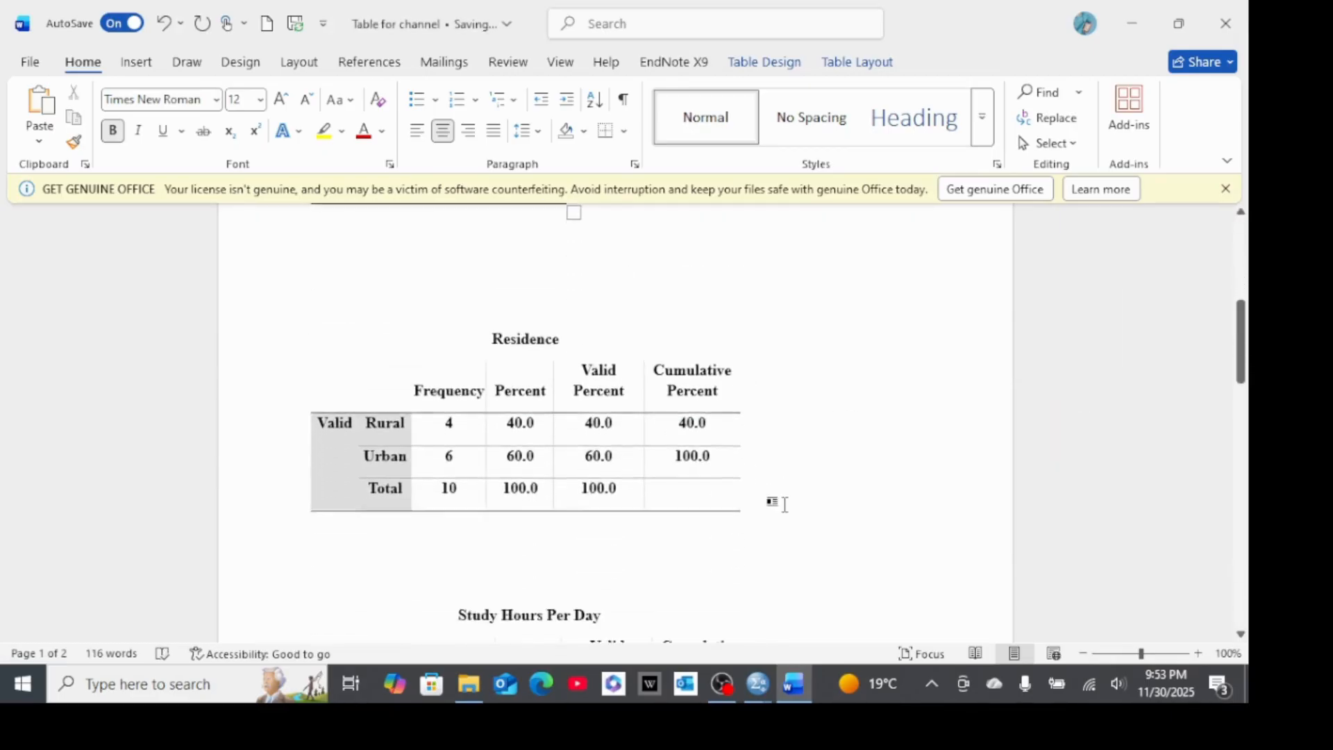
{"action": "left_click_drag", "start_coordinate": [575, 286], "coordinate": [707, 425]}
{"action": "right_click", "coordinate": [707, 425]}
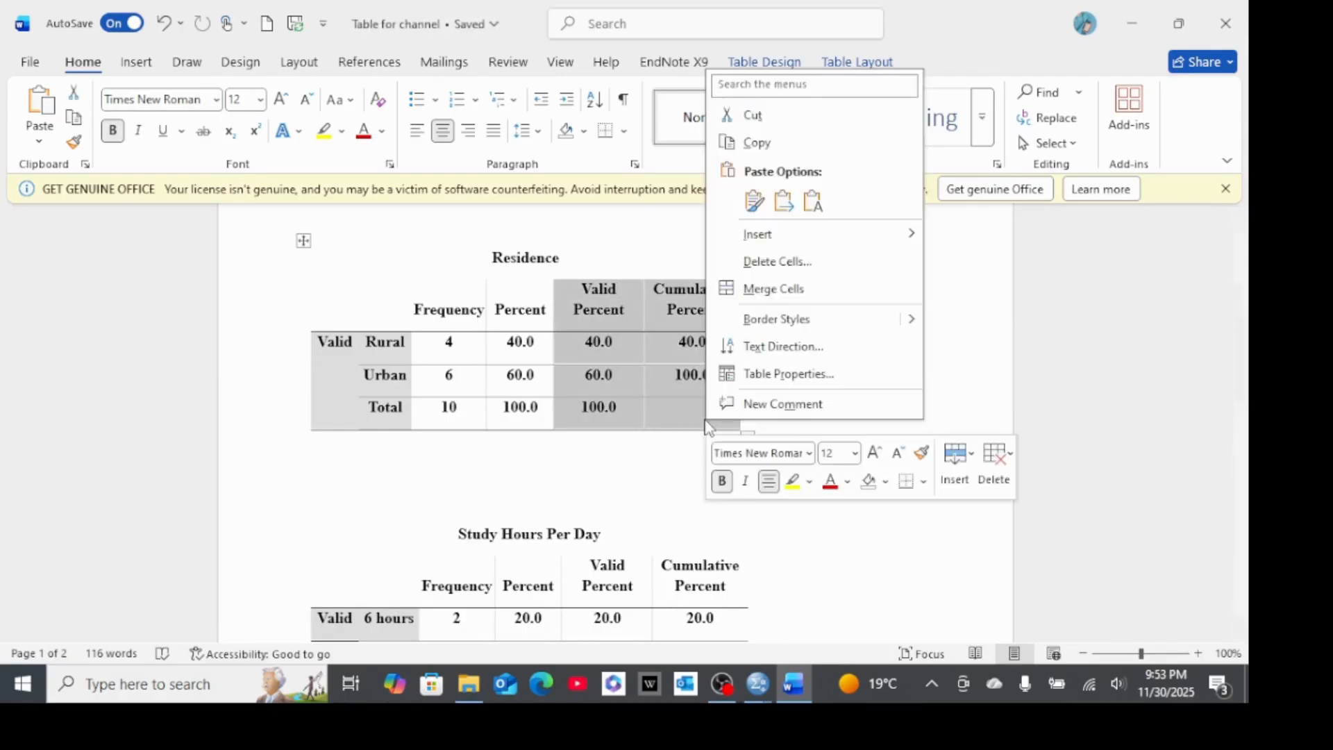
{"action": "left_click", "coordinate": [994, 461]}
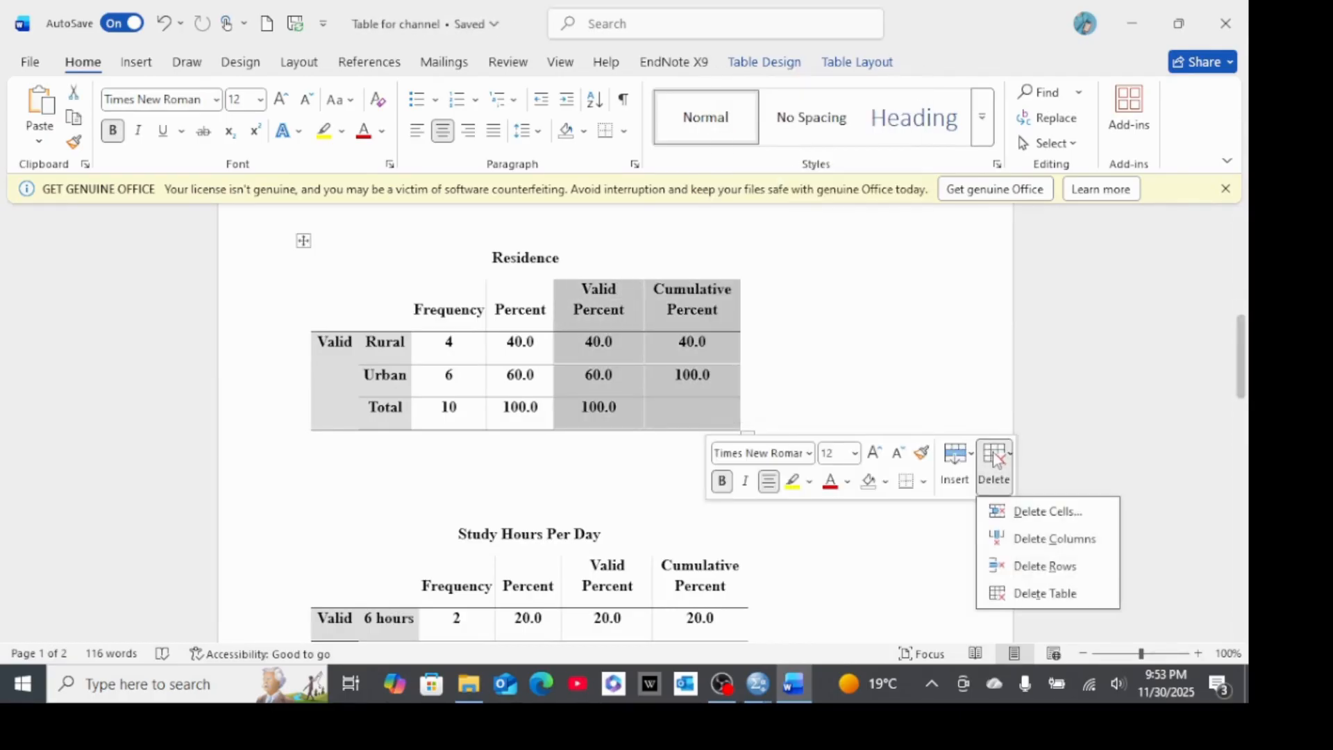
{"action": "left_click", "coordinate": [1018, 542]}
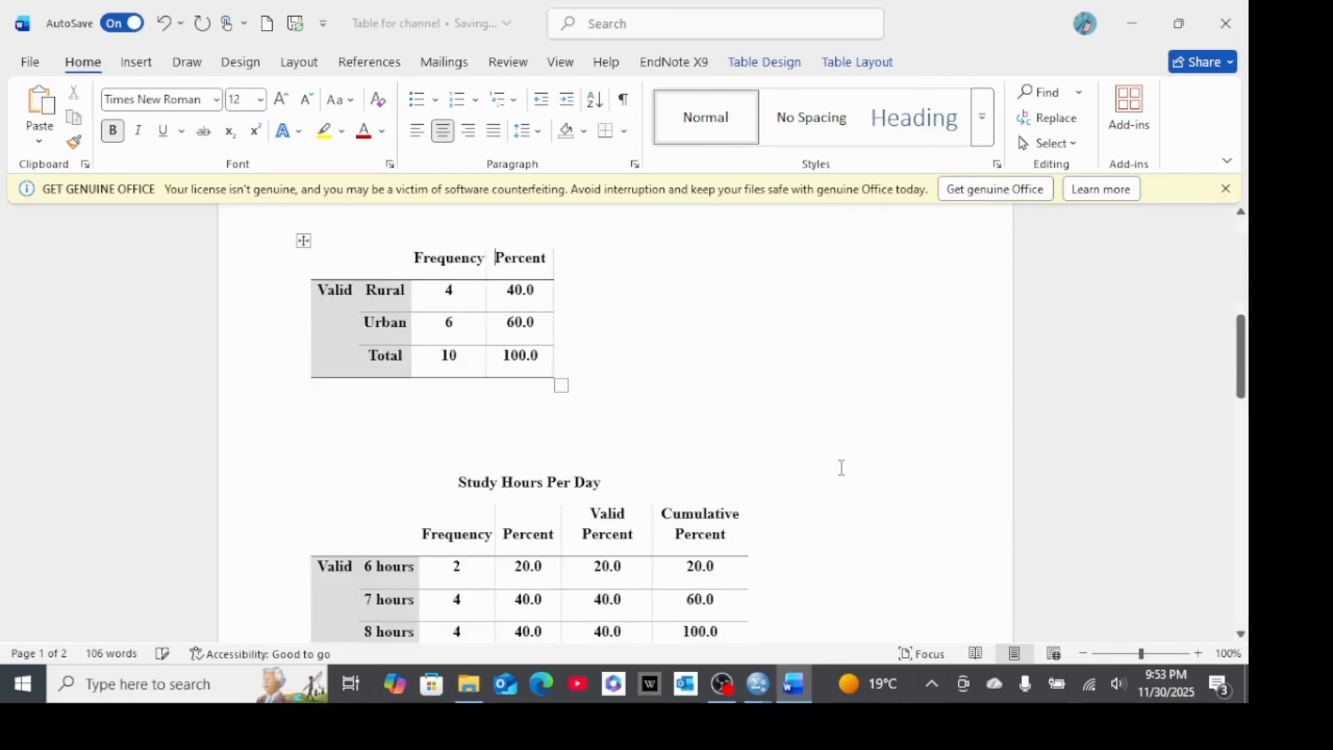
Delete the Valid Percent and Cumulative Percent columns from the Study Hours Per Day and Year of Study tables
{"action": "scroll", "coordinate": [839, 465], "scroll_direction": "down", "scroll_amount": 4}
{"action": "scroll", "coordinate": [839, 465], "scroll_direction": "down", "scroll_amount": 2}
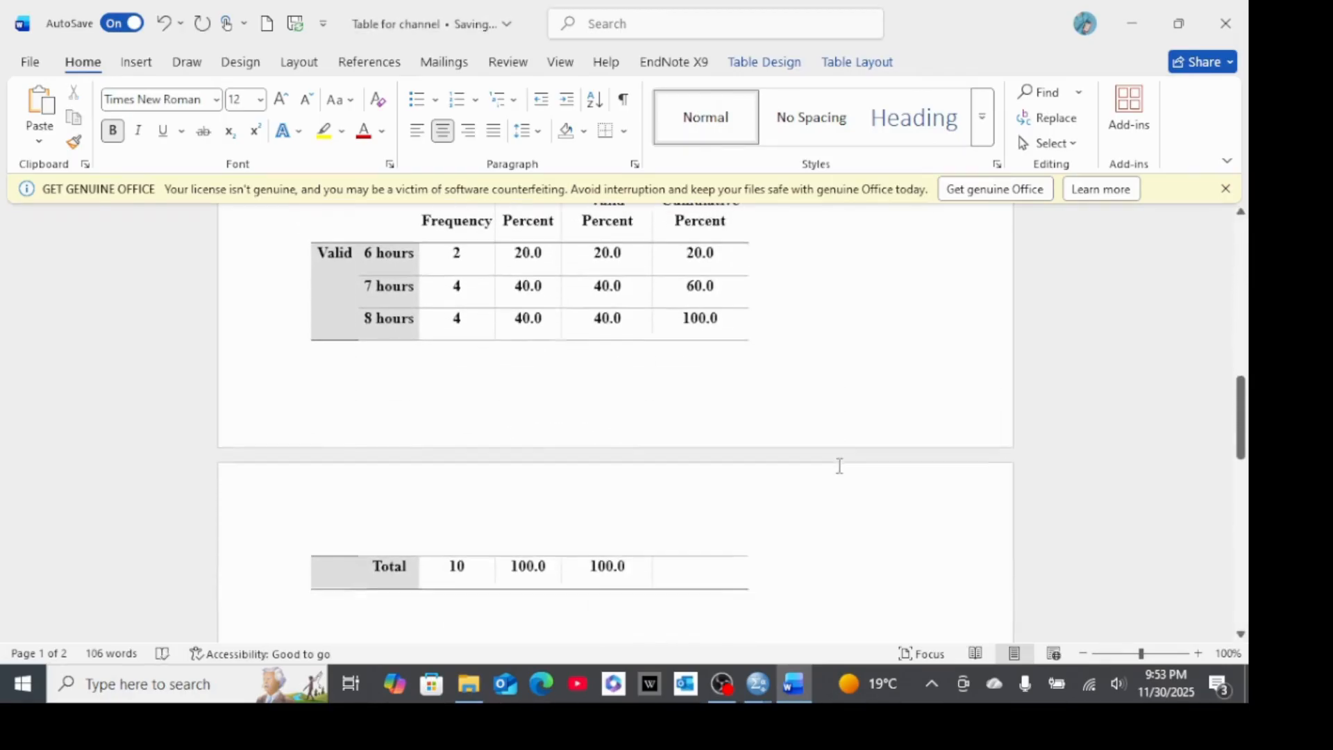
{"action": "scroll", "coordinate": [660, 344], "scroll_direction": "up", "scroll_amount": 4}
{"action": "scroll", "coordinate": [660, 343], "scroll_direction": "down", "scroll_amount": 2}
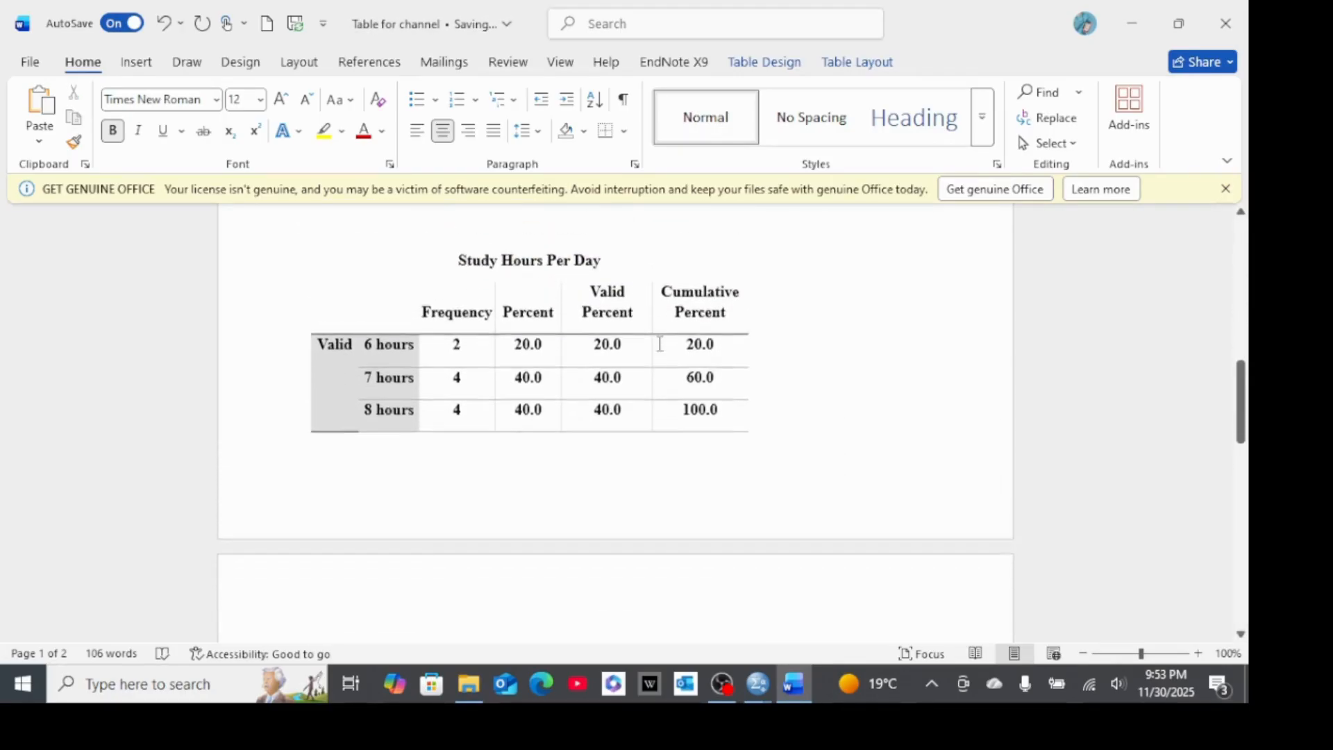
{"action": "scroll", "coordinate": [660, 343], "scroll_direction": "up", "scroll_amount": 1}
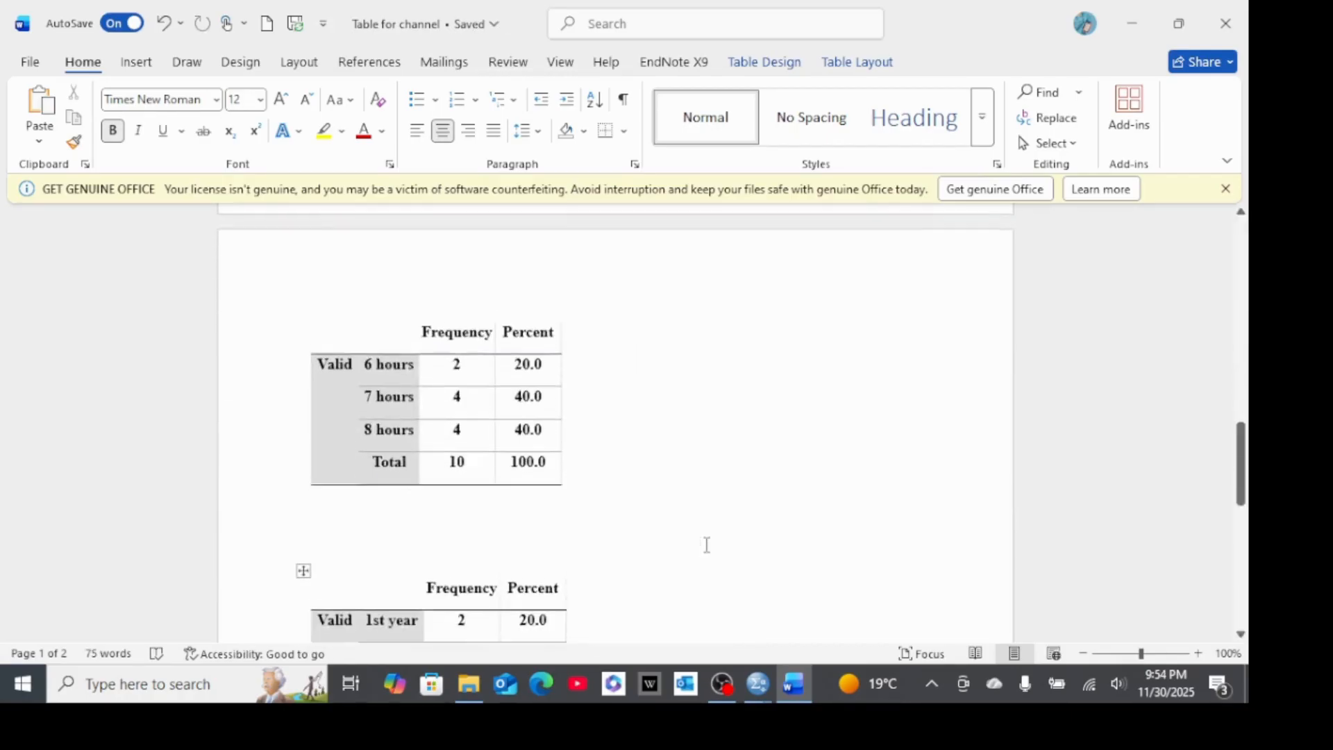
Review the four trimmed frequency tables from the end of the document back to the Tables heading
{"action": "scroll", "coordinate": [707, 545], "scroll_direction": "down", "scroll_amount": 12}
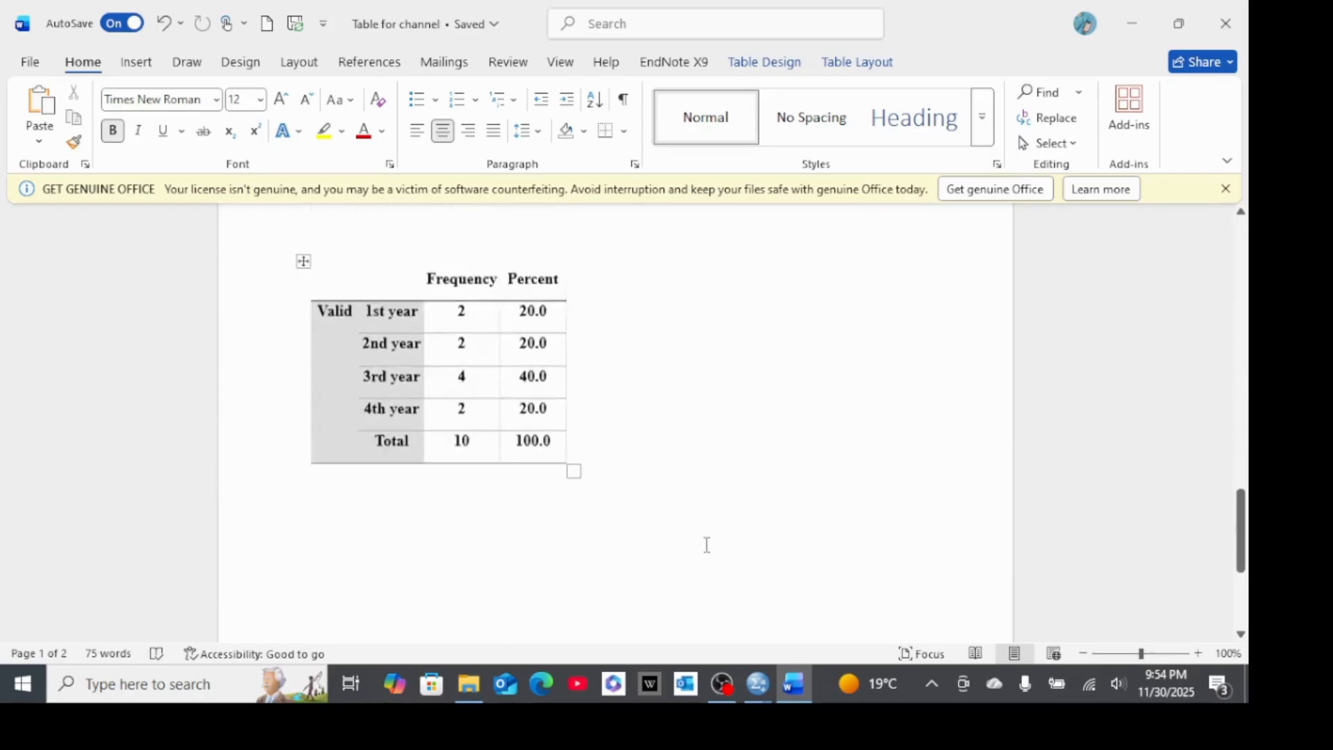
{"action": "scroll", "coordinate": [705, 545], "scroll_direction": "up", "scroll_amount": 5}
{"action": "scroll", "coordinate": [705, 545], "scroll_direction": "up", "scroll_amount": 10}
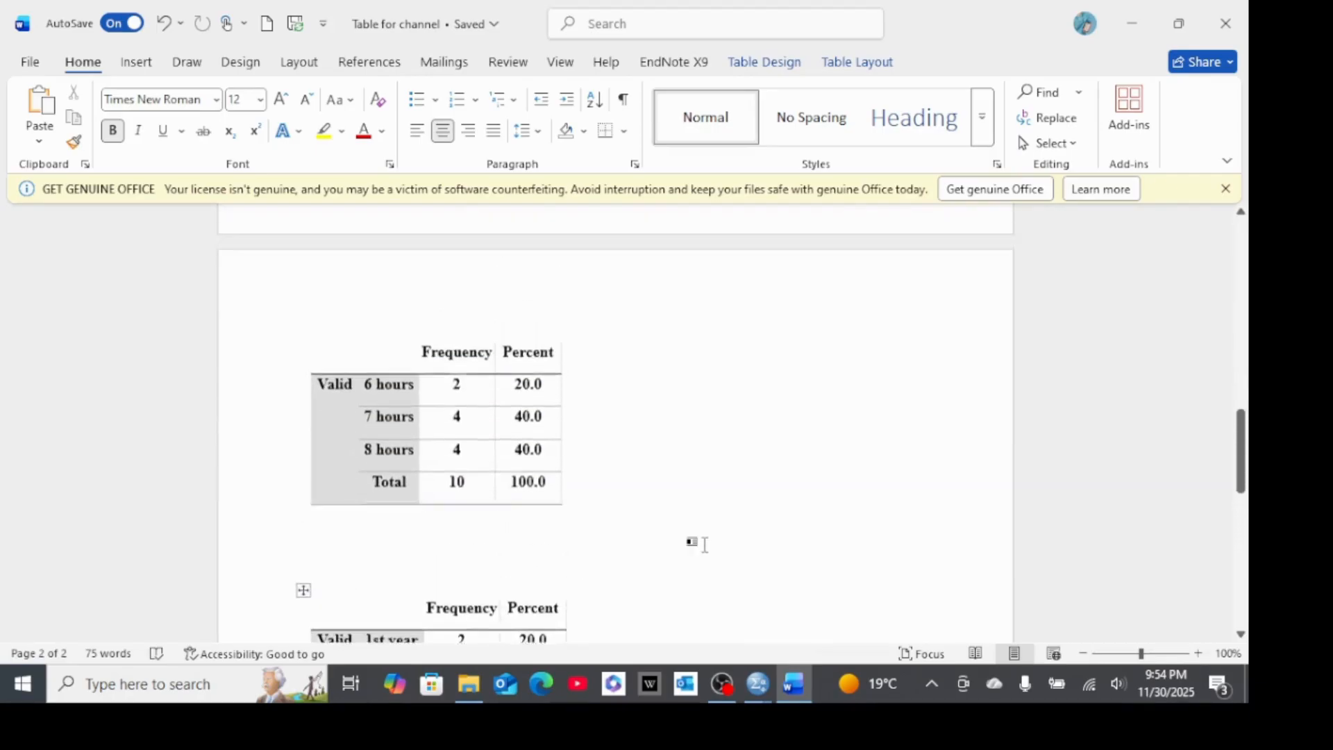
{"action": "scroll", "coordinate": [705, 545], "scroll_direction": "up", "scroll_amount": 15}
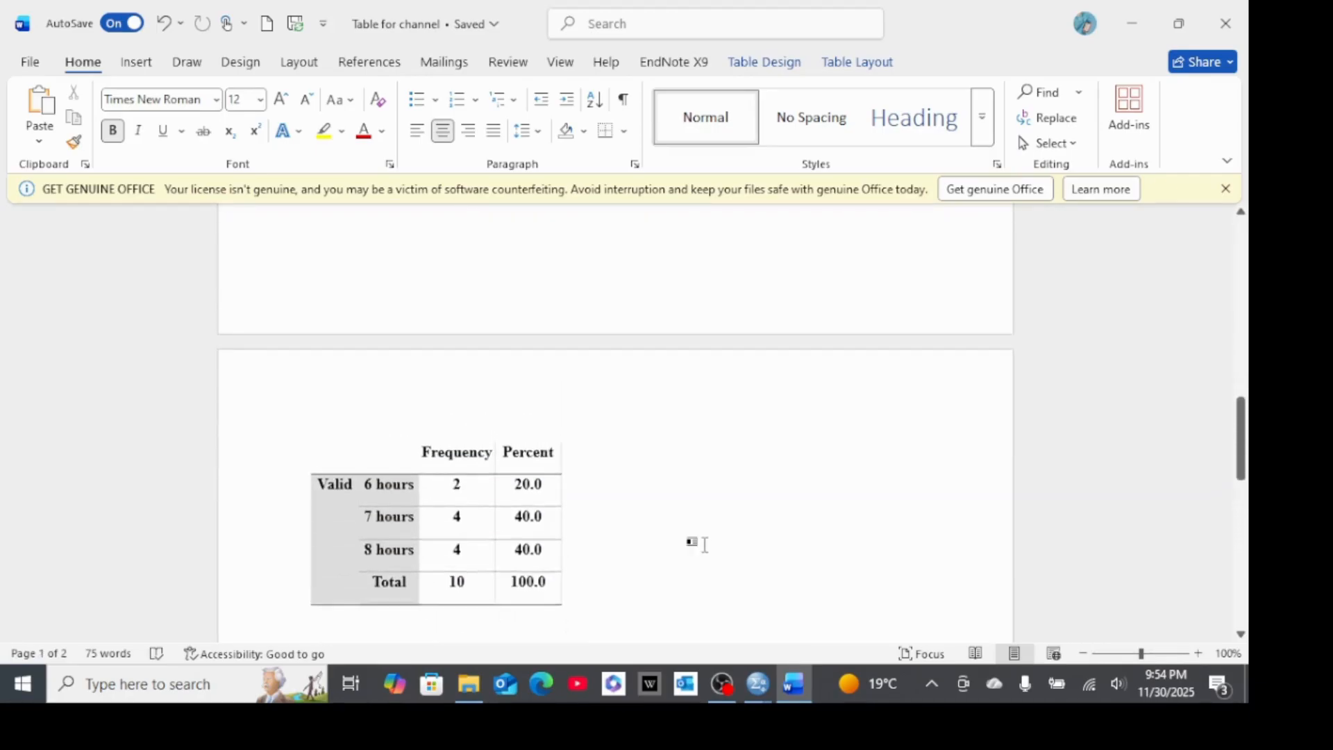
{"action": "scroll", "coordinate": [704, 545], "scroll_direction": "up", "scroll_amount": 6}
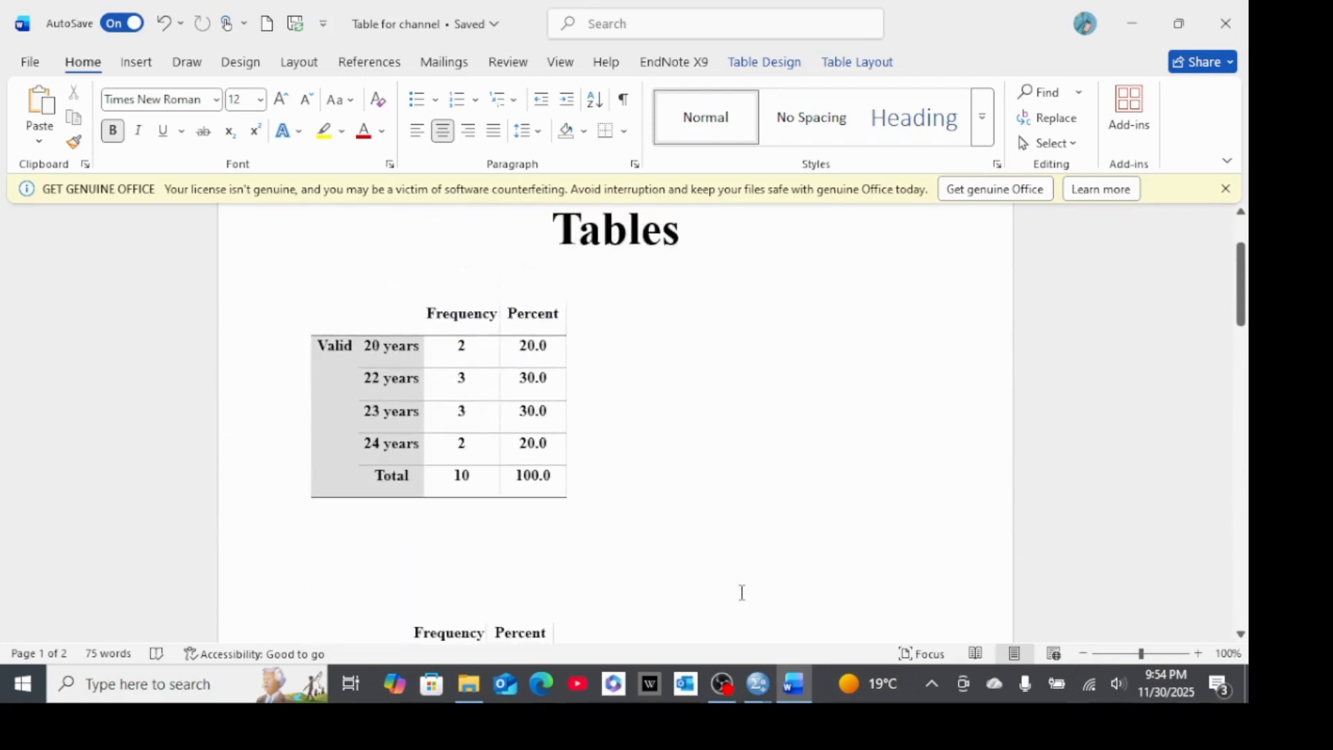
Switch to the SPSS output viewer and close it, saving its contents as Output1 in Documents and replacing the existing file
{"action": "left_click", "coordinate": [757, 684]}
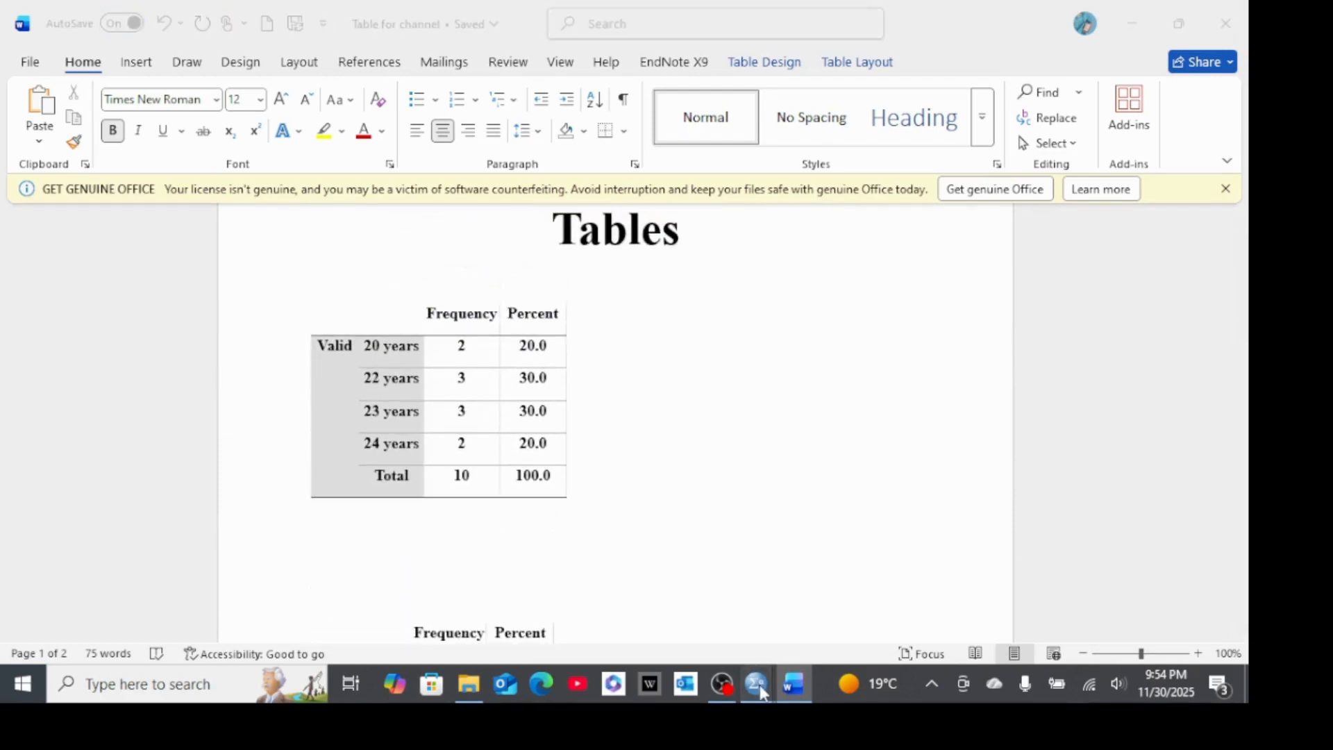
{"action": "left_click", "coordinate": [681, 623]}
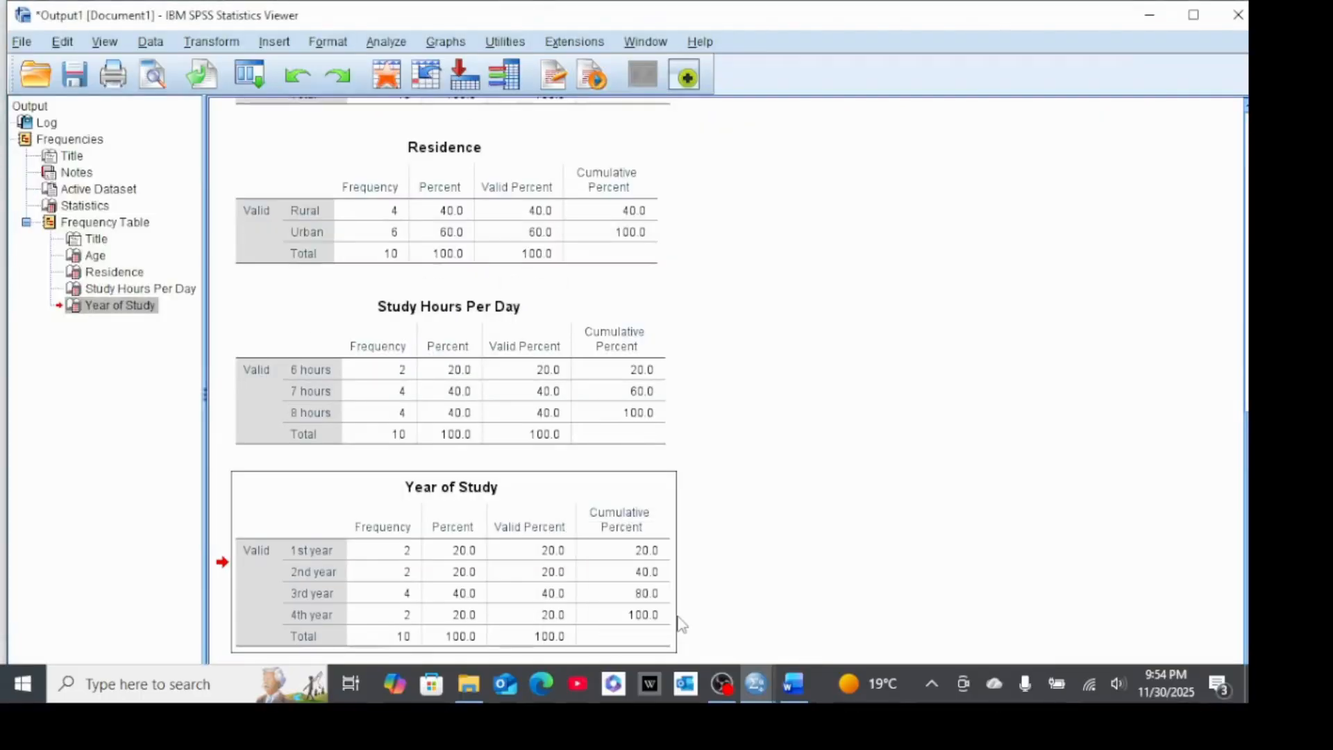
{"action": "left_click", "coordinate": [1238, 15]}
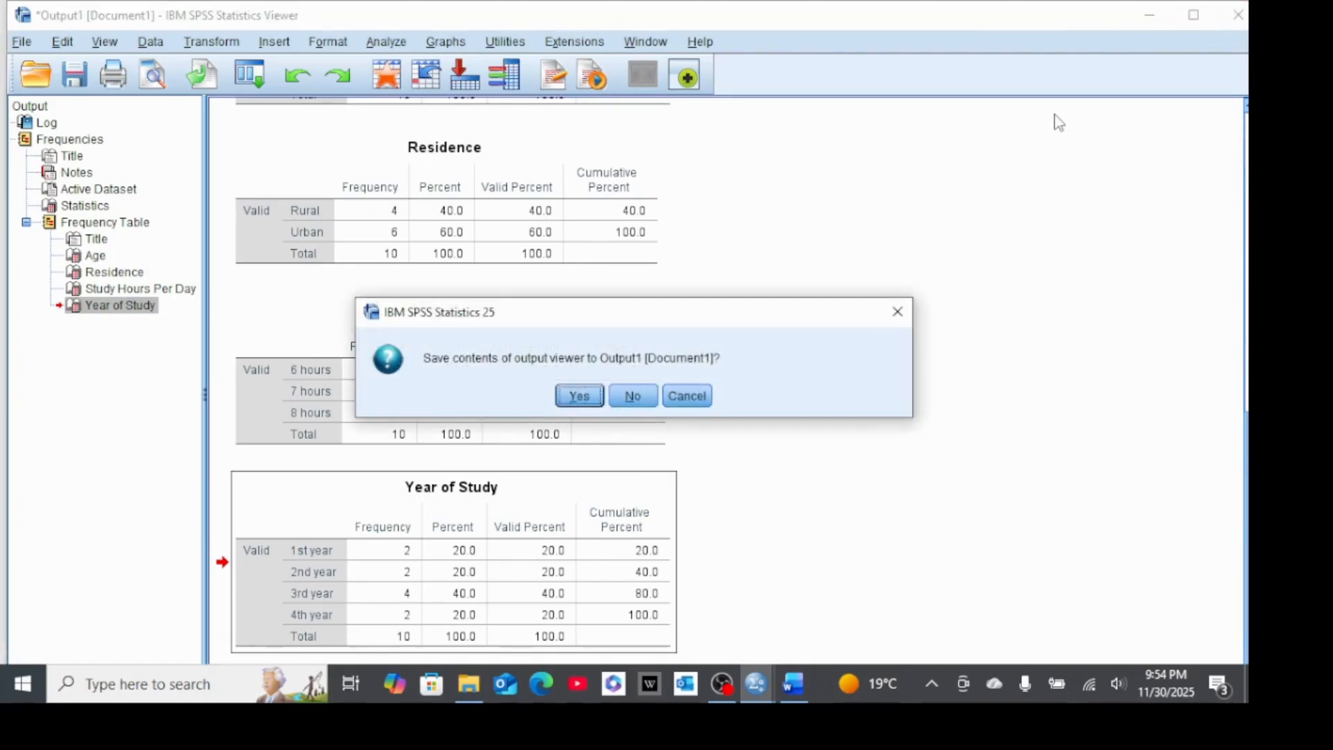
{"action": "left_click", "coordinate": [580, 397]}
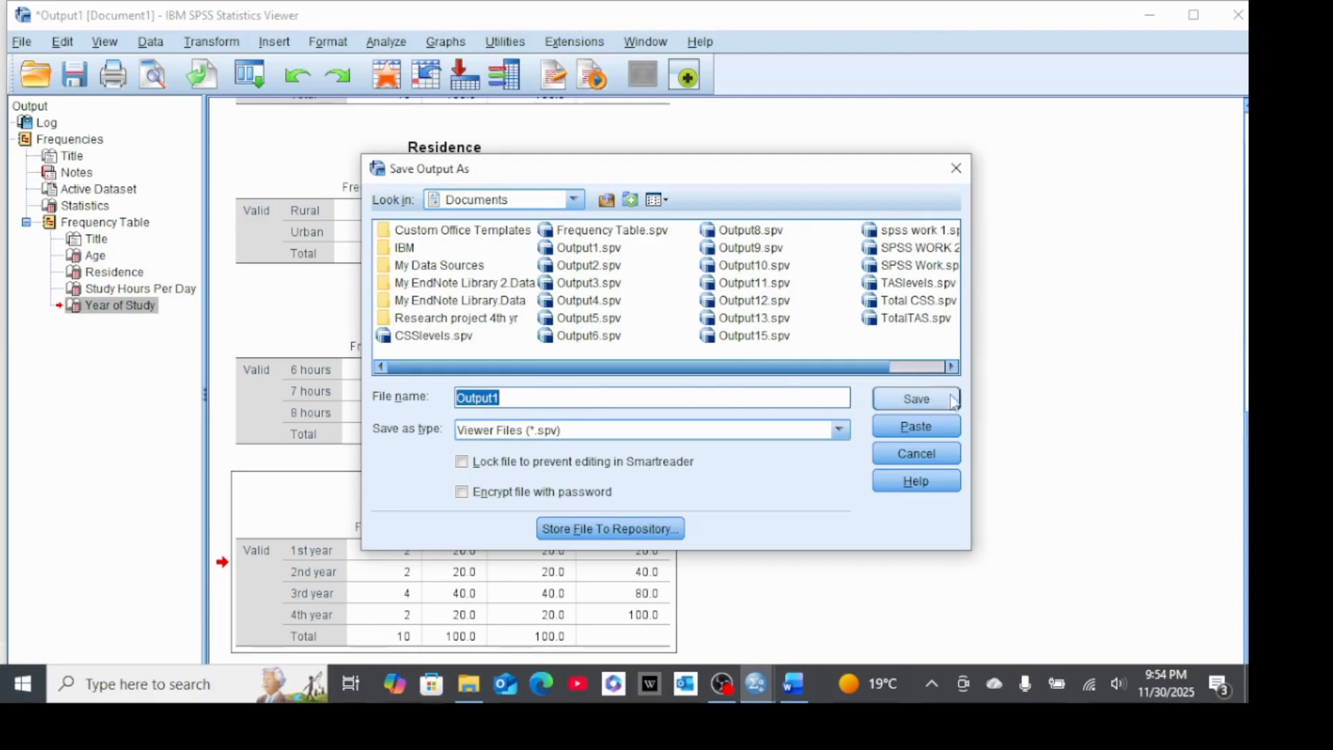
{"action": "left_click", "coordinate": [934, 406]}
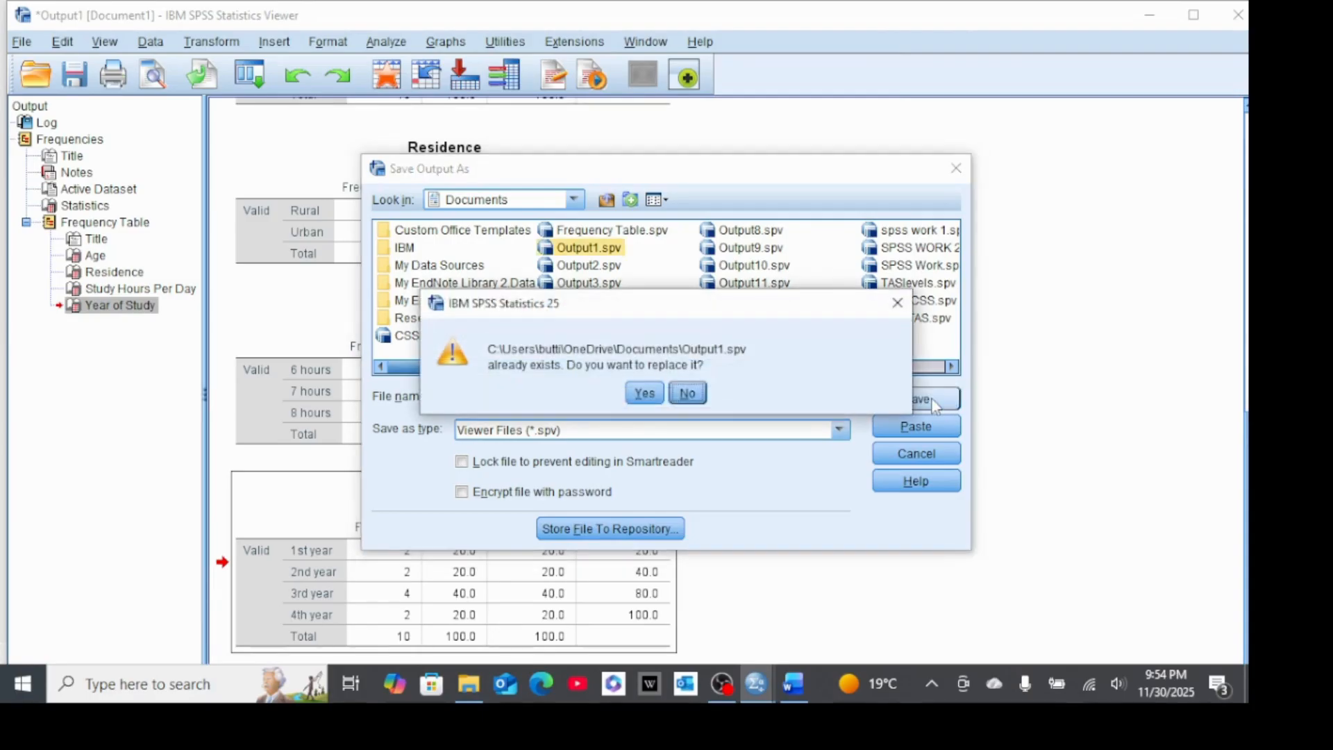
{"action": "left_click", "coordinate": [645, 394]}
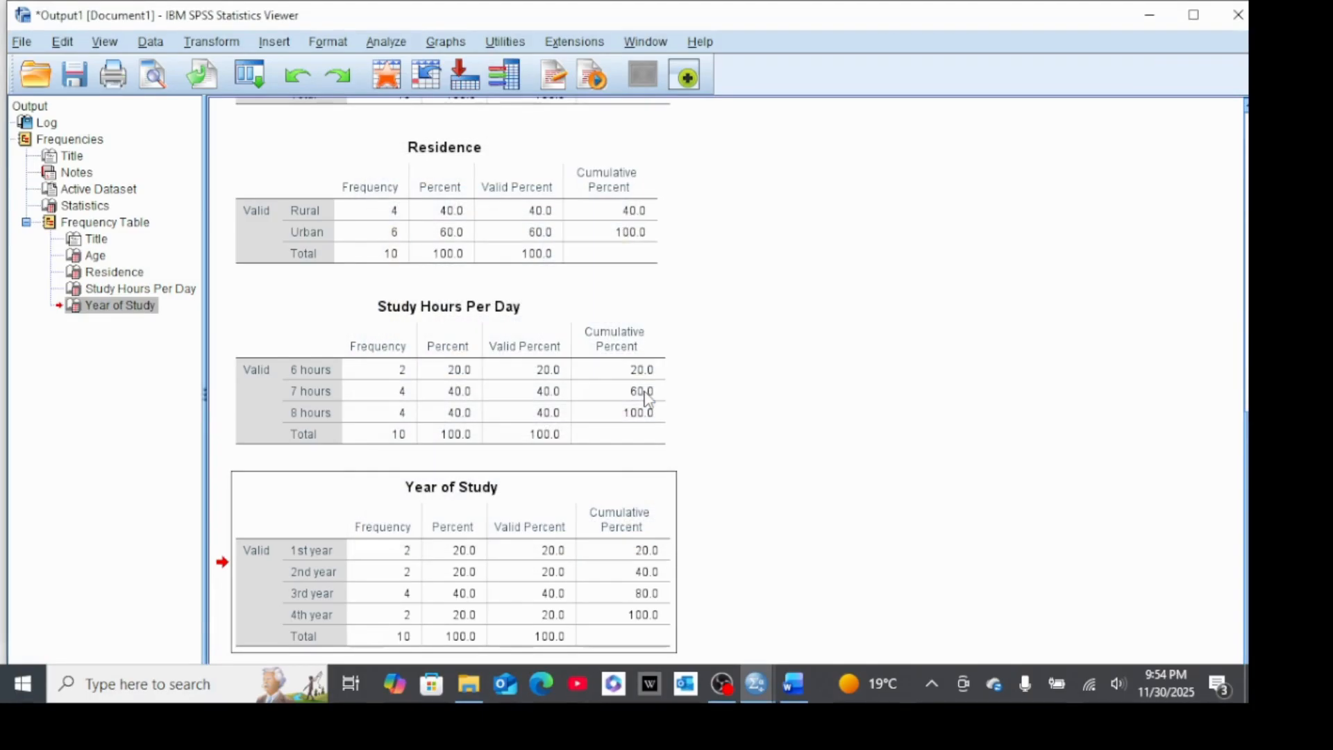
Return to the Iram channel.sav data in SPSS, open the Frequencies analysis and reset its previous settings
{"action": "key", "text": "alt+Tab"}
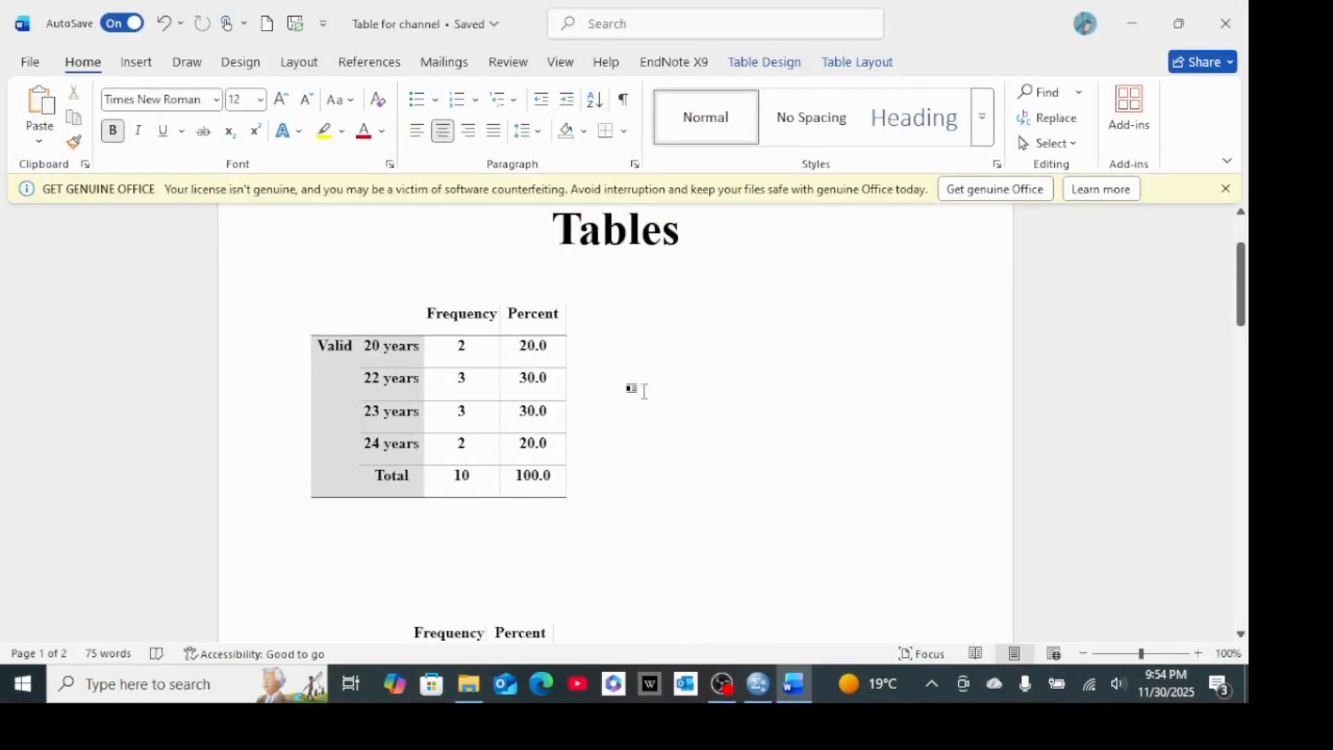
{"action": "left_click", "coordinate": [759, 687]}
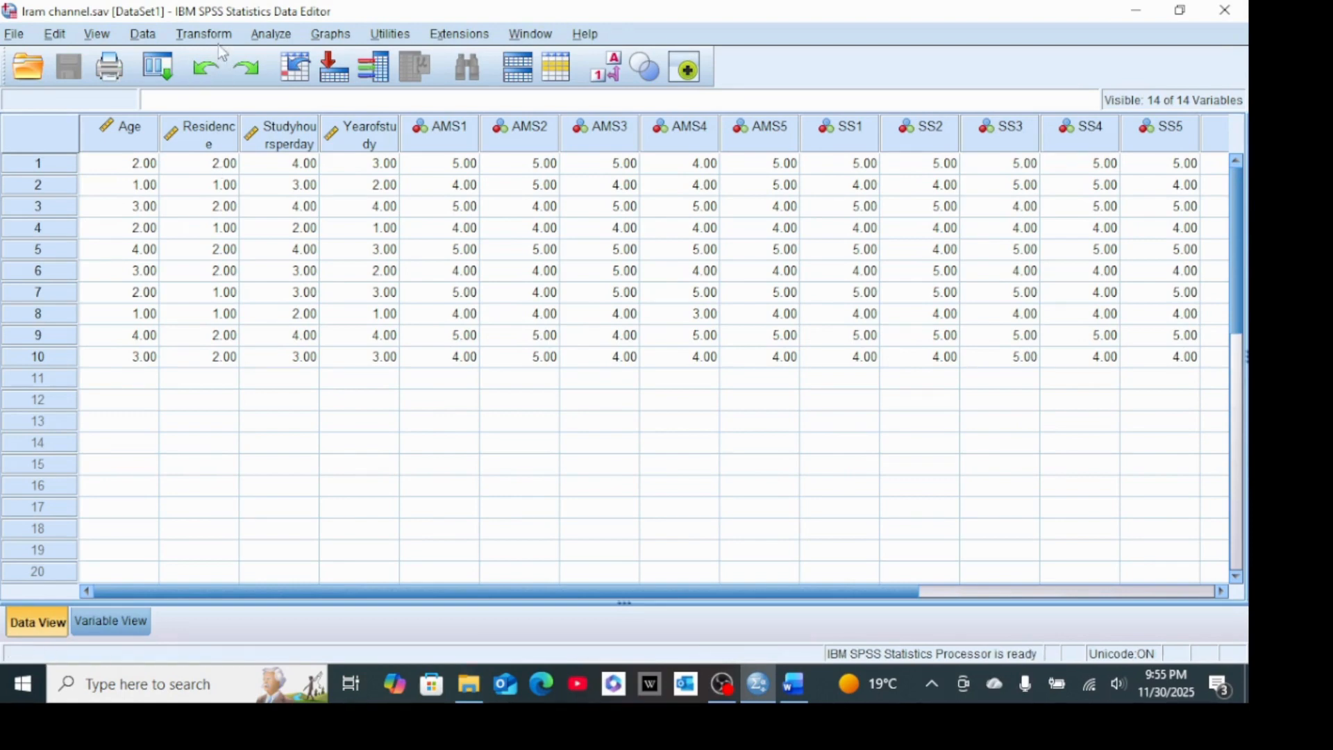
{"action": "left_click", "coordinate": [271, 36]}
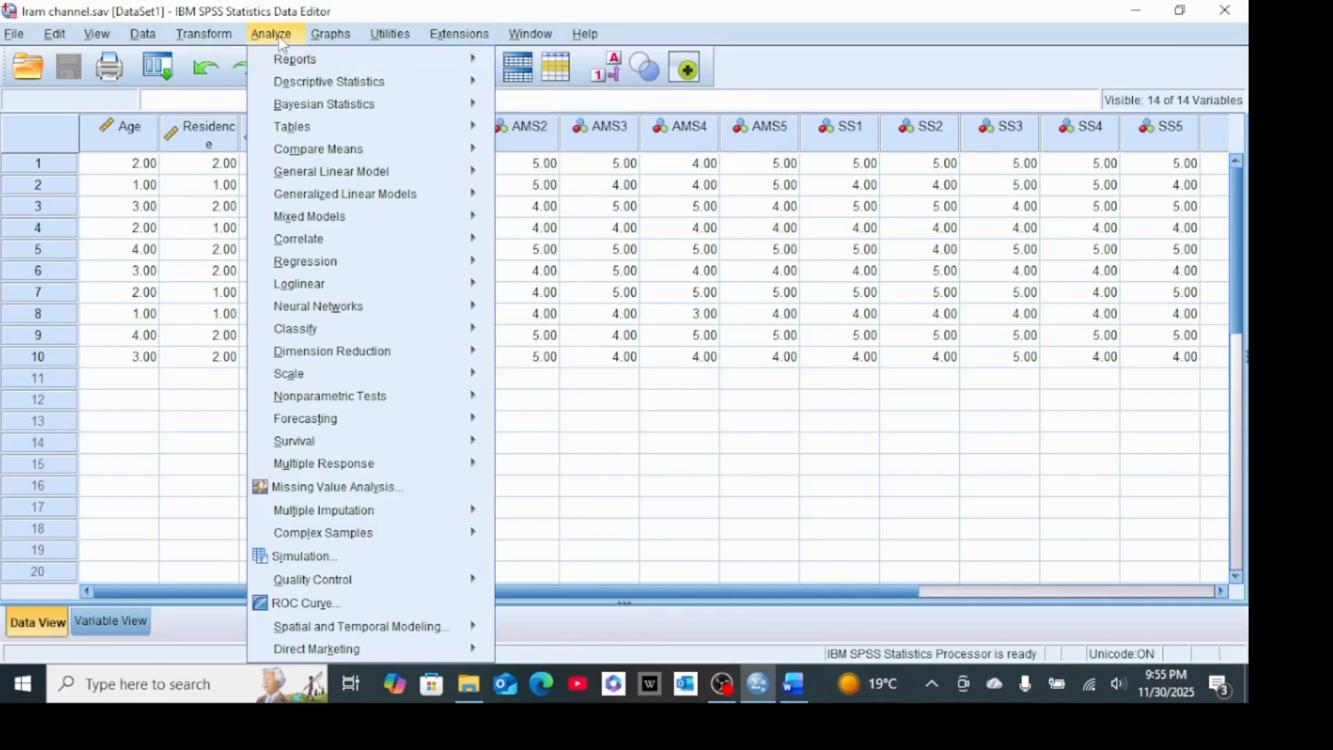
{"action": "mouse_move", "coordinate": [316, 84]}
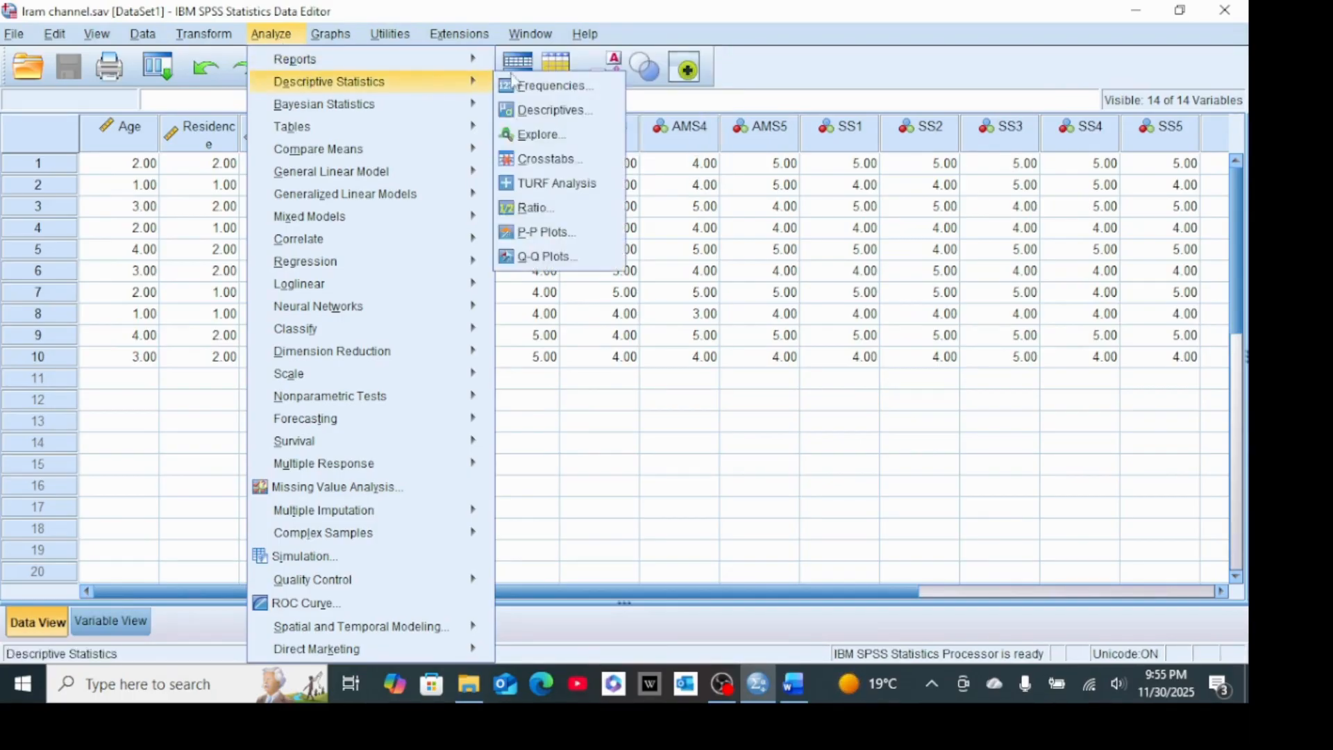
{"action": "left_click", "coordinate": [547, 86]}
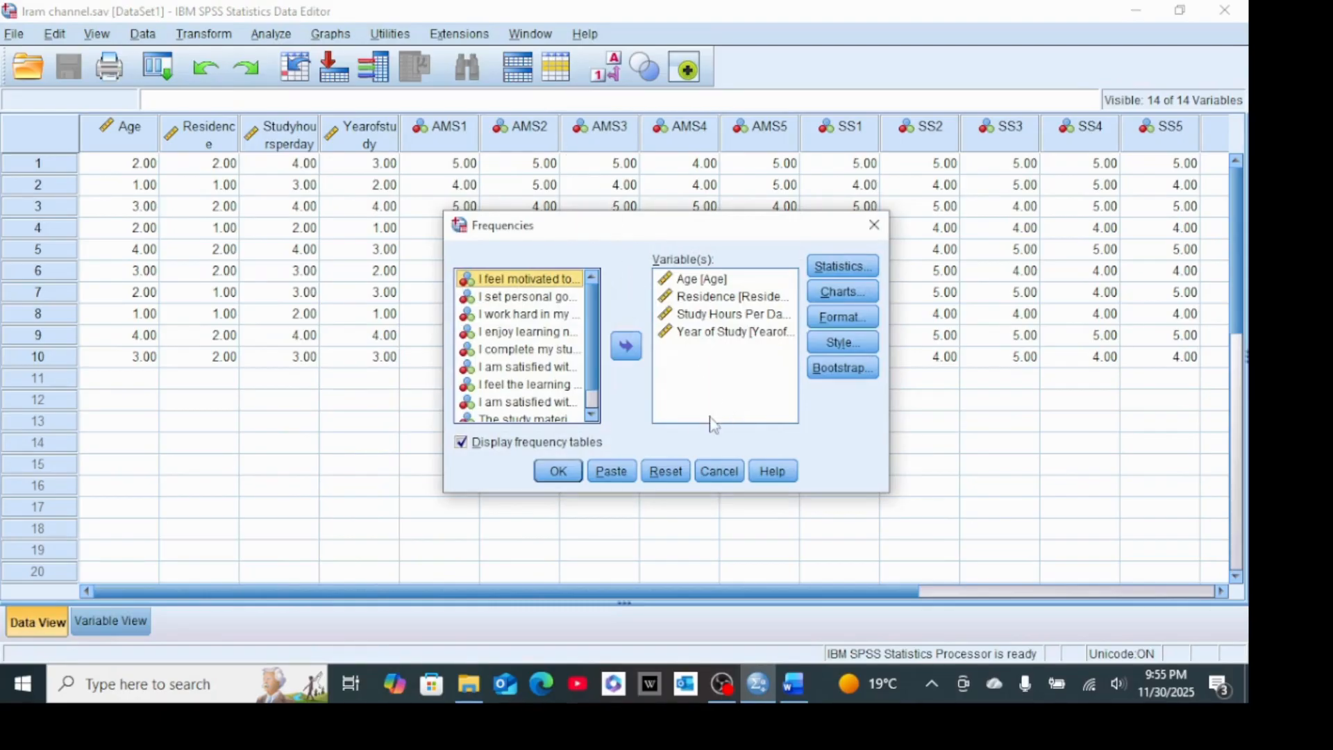
{"action": "left_click", "coordinate": [666, 472]}
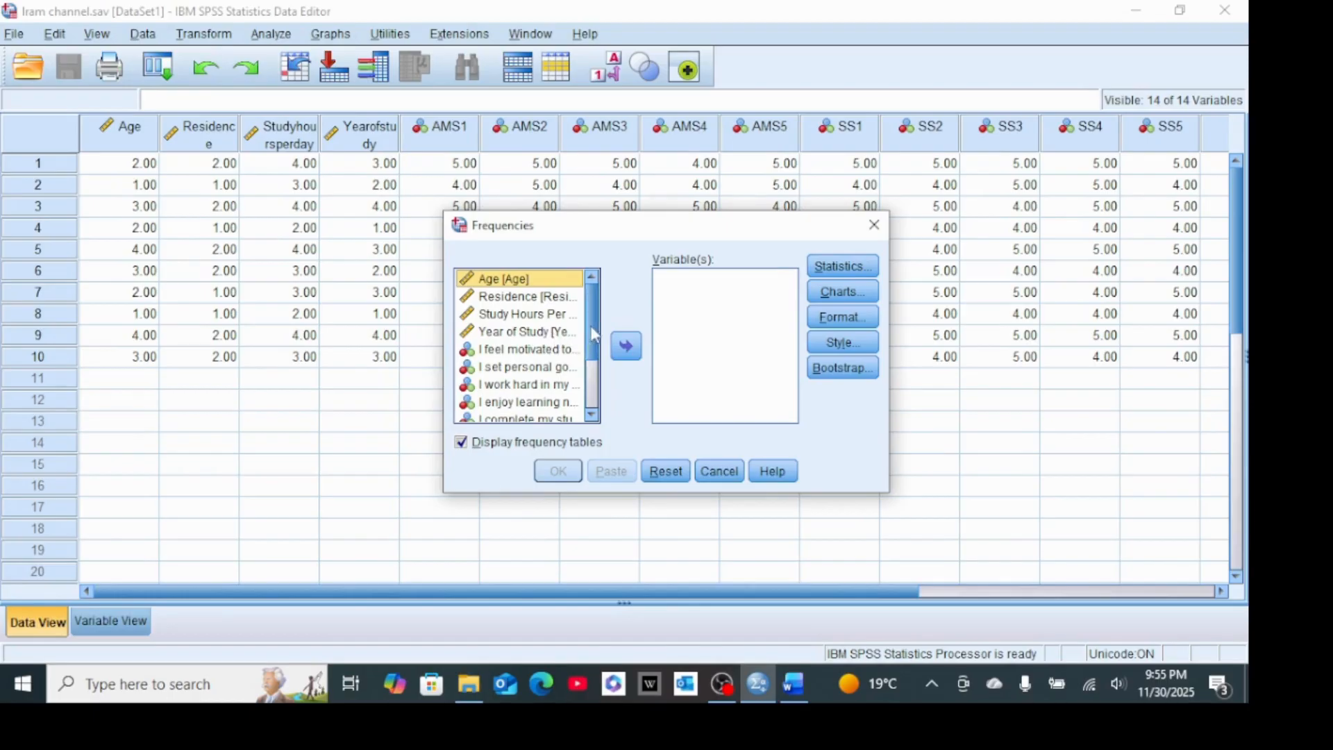
Add the five motivation items AMS1 to AMS5, from feeling motivated to study through completing study tasks on time, to the Frequencies variables
{"action": "left_click_drag", "start_coordinate": [595, 332], "coordinate": [595, 351]}
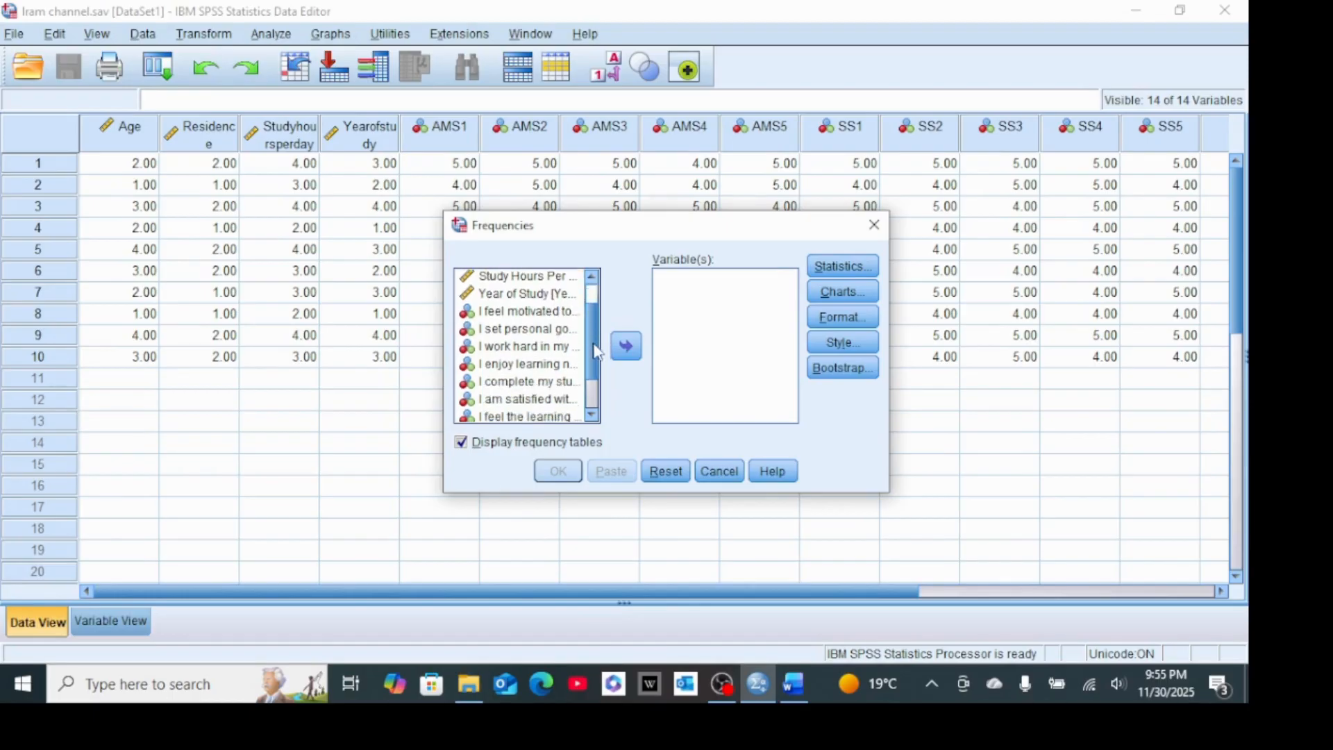
{"action": "left_click", "coordinate": [535, 317]}
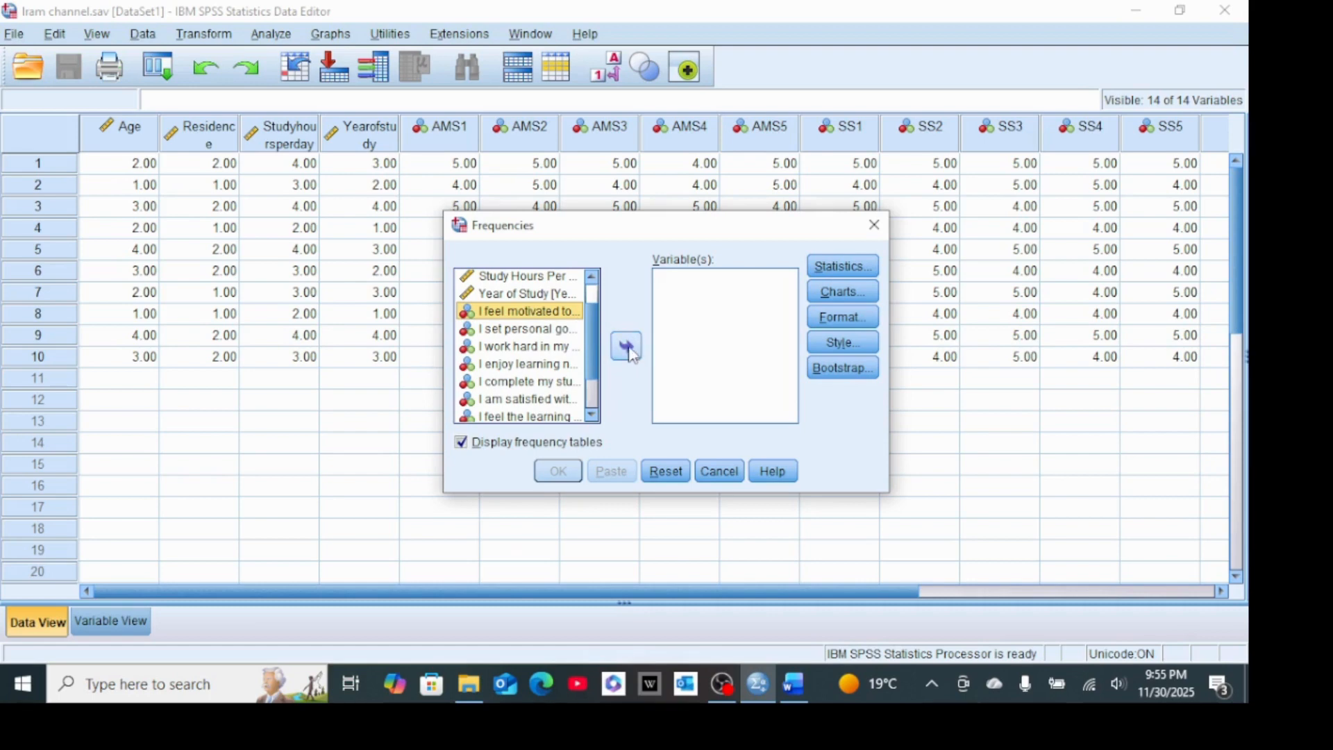
{"action": "left_click", "coordinate": [627, 347]}
{"action": "left_click", "coordinate": [546, 318]}
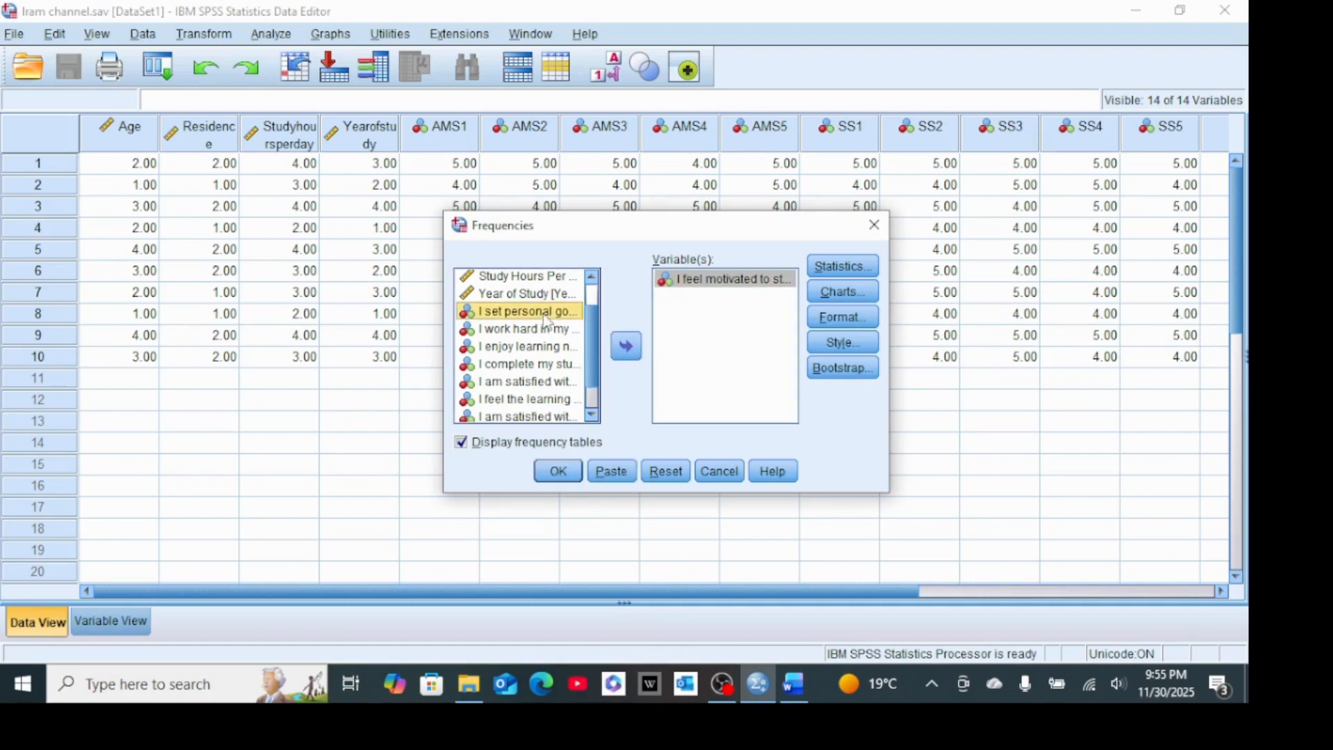
{"action": "left_click", "coordinate": [626, 346]}
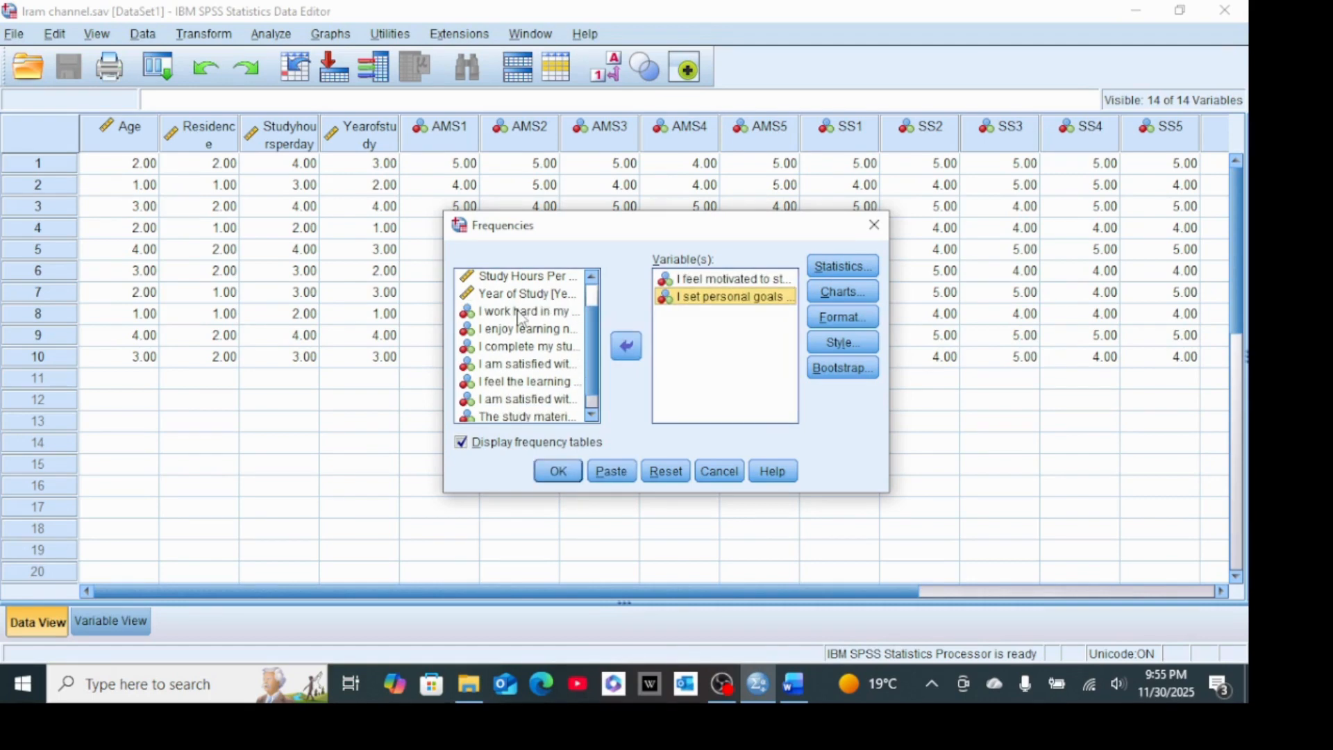
{"action": "left_click", "coordinate": [522, 312]}
{"action": "left_click", "coordinate": [627, 346]}
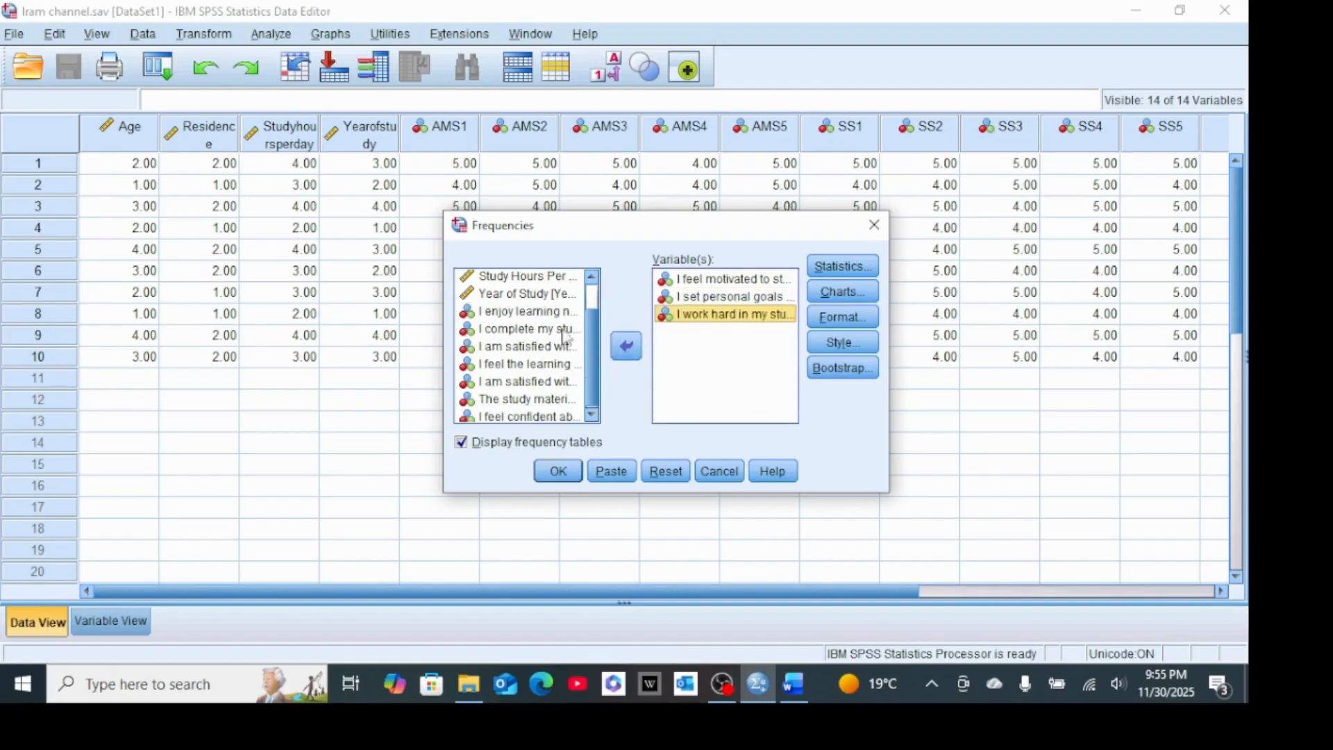
{"action": "left_click", "coordinate": [534, 313]}
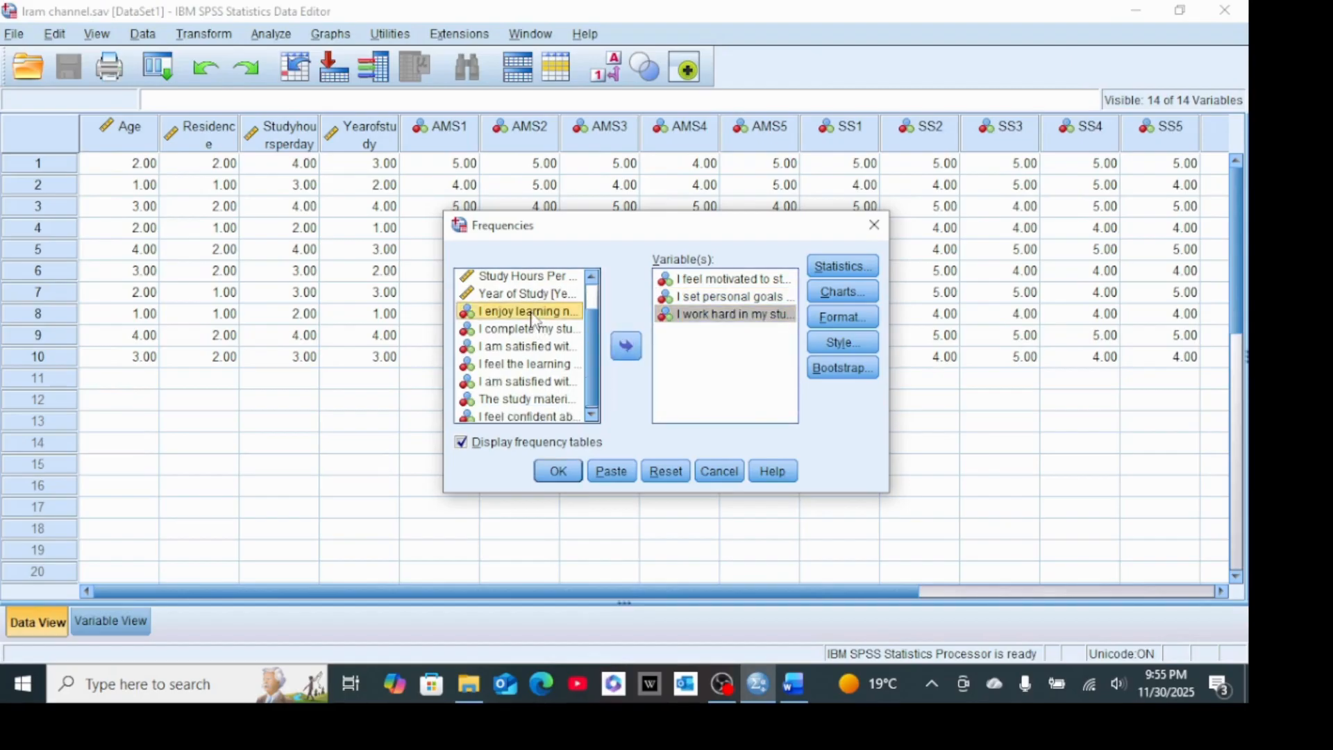
{"action": "left_click", "coordinate": [636, 351]}
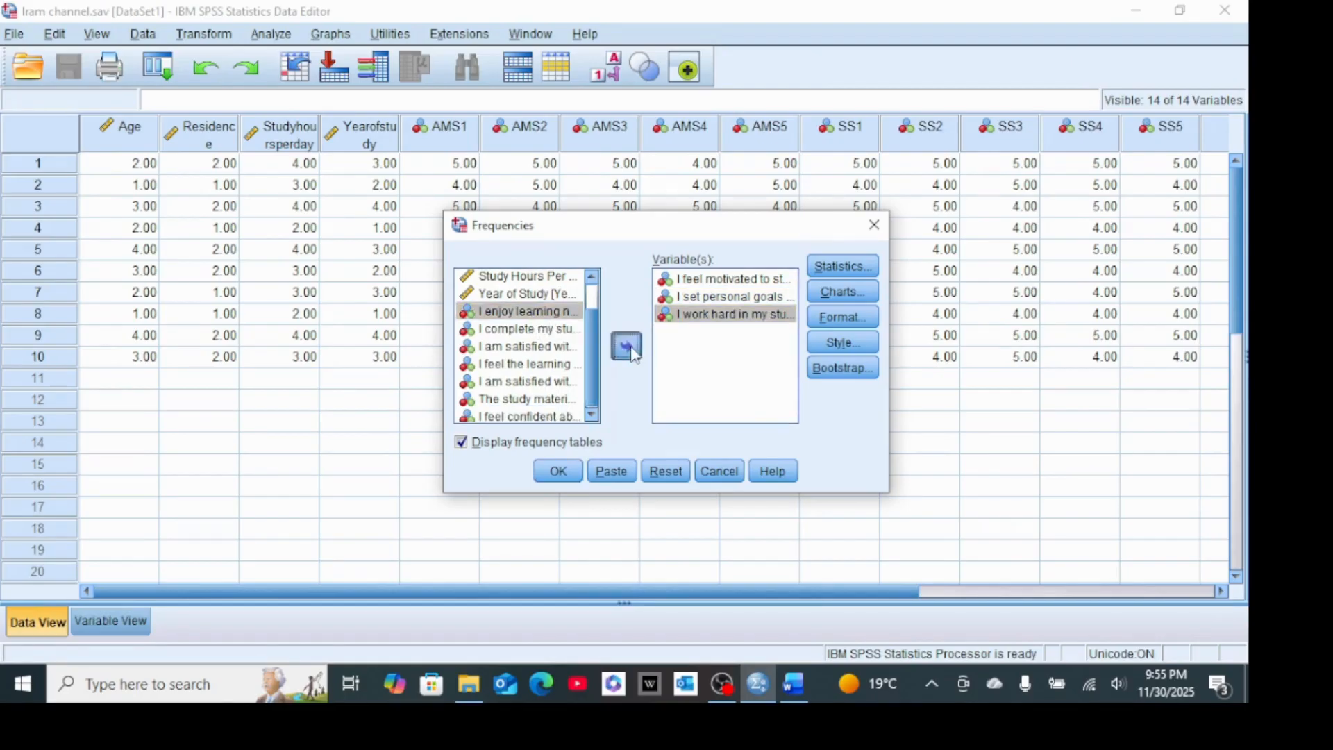
{"action": "left_click", "coordinate": [543, 327]}
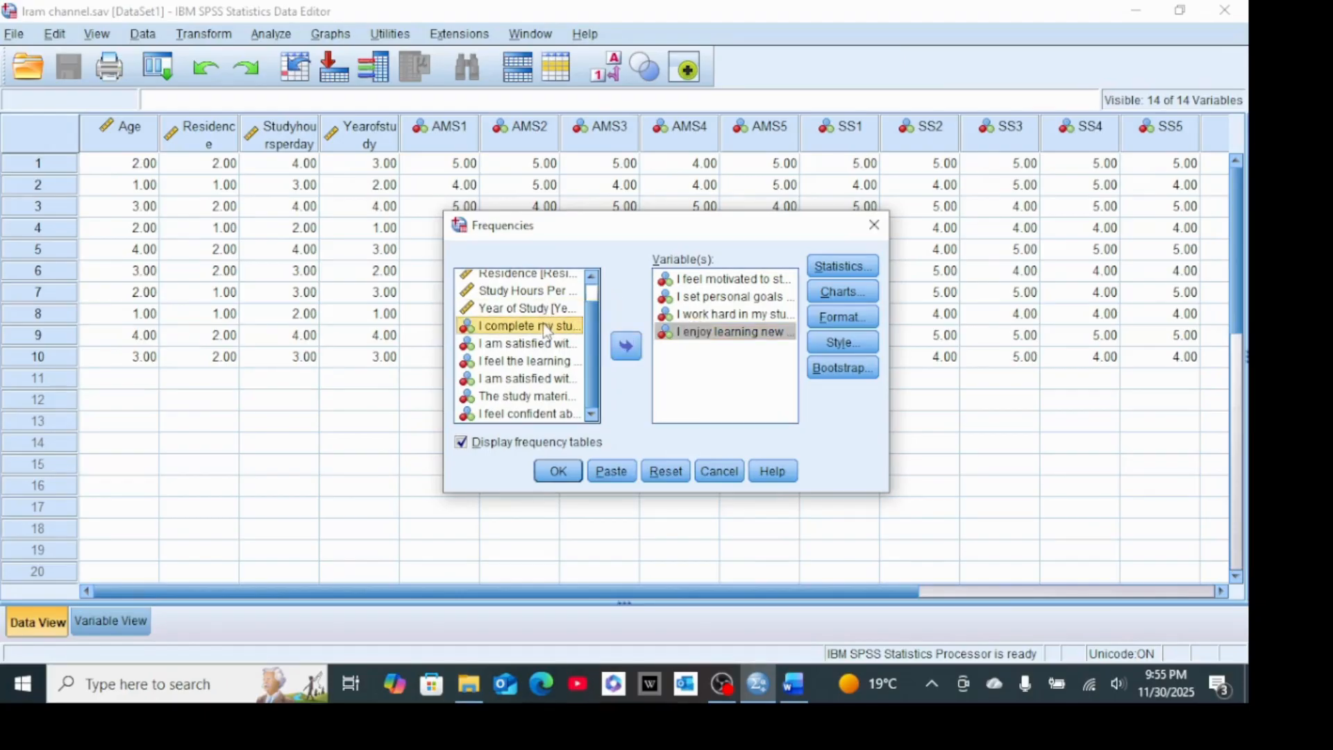
{"action": "left_click", "coordinate": [629, 352]}
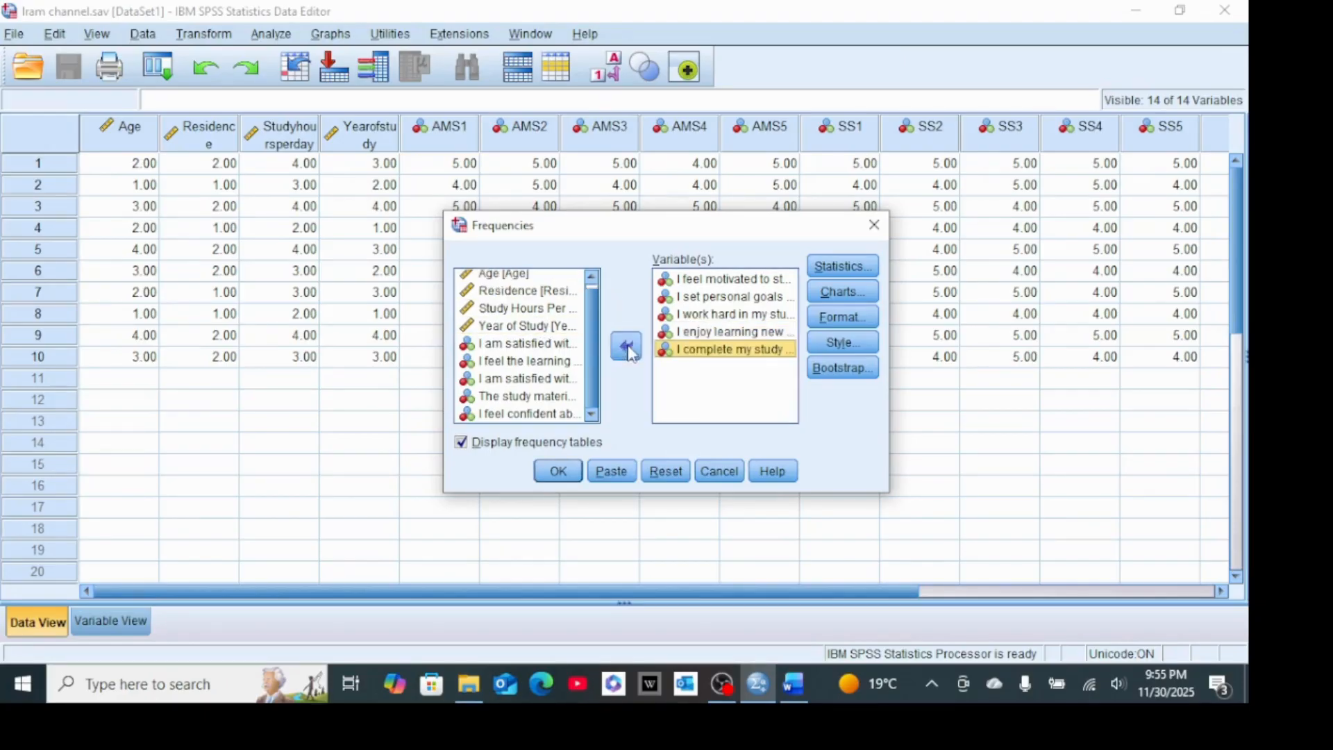
{"action": "double_click", "coordinate": [705, 398]}
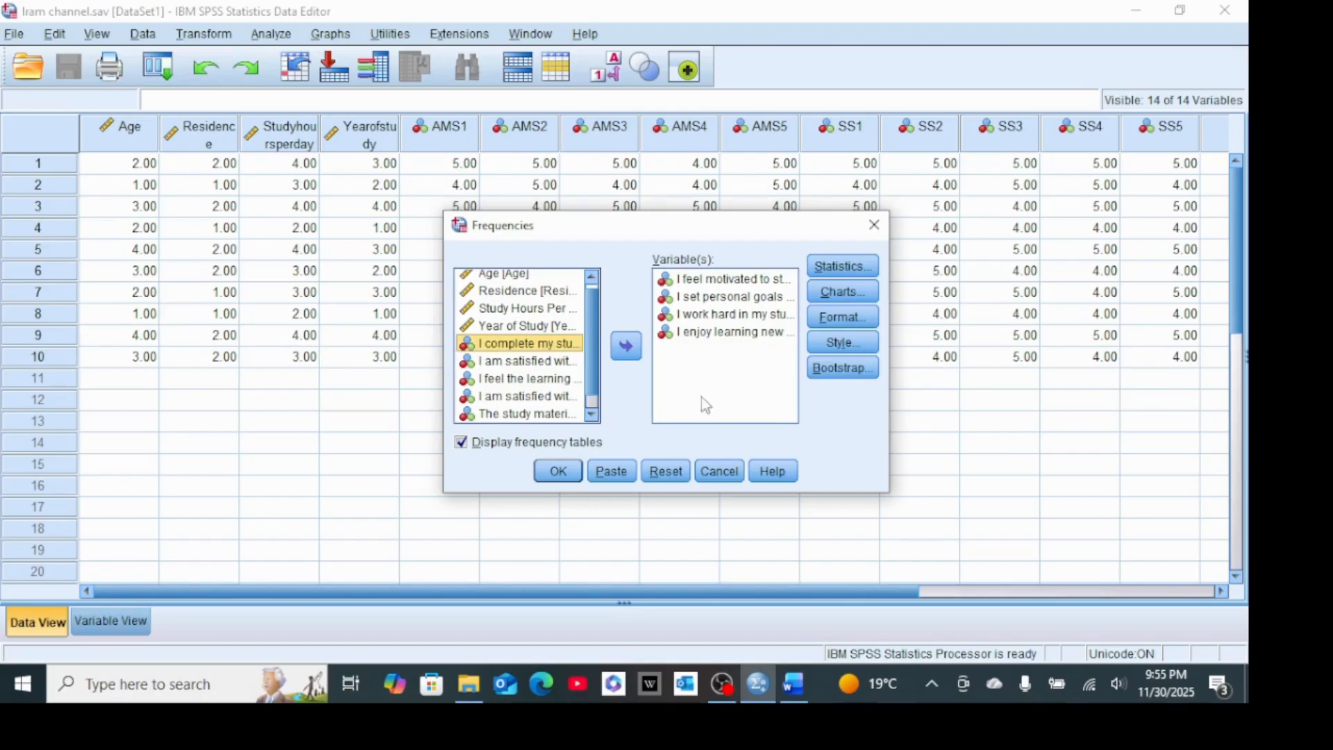
{"action": "left_click", "coordinate": [627, 349]}
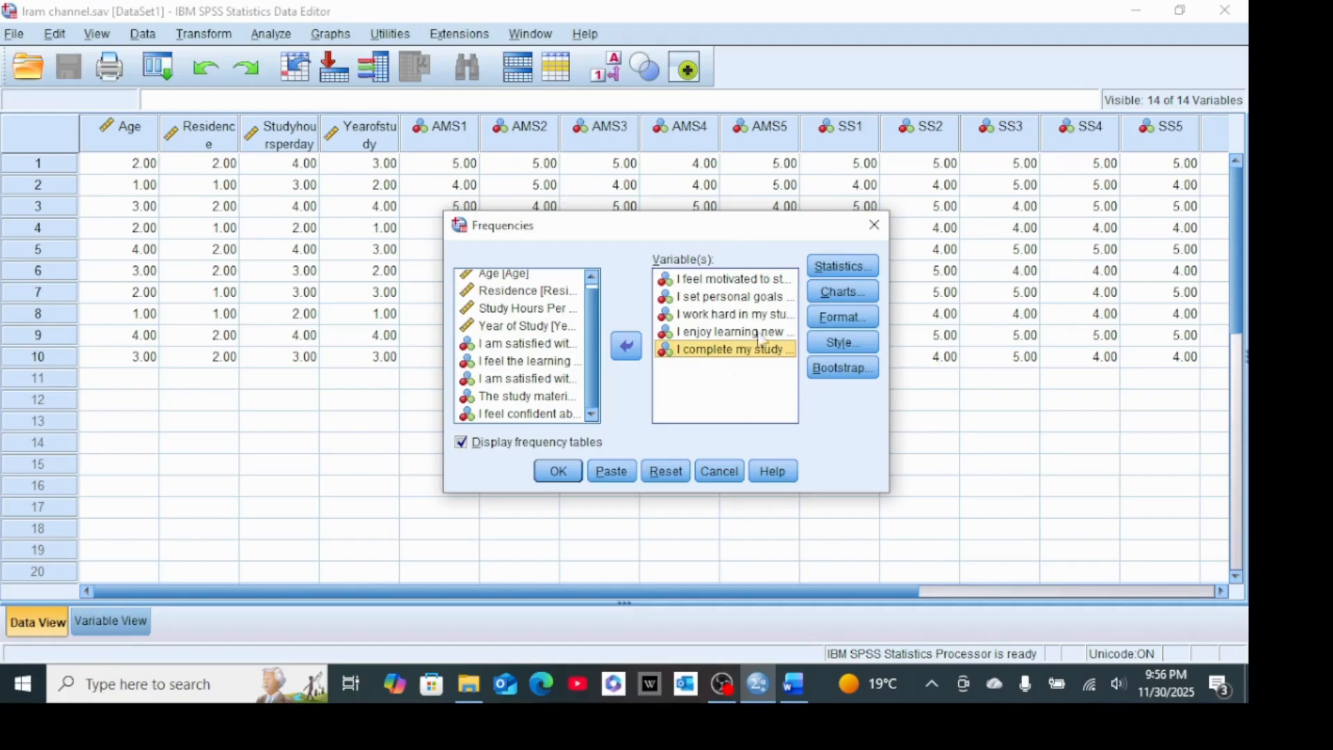
Request the Mean as a statistic for the five motivation items and run the Frequencies analysis
{"action": "left_click", "coordinate": [849, 273]}
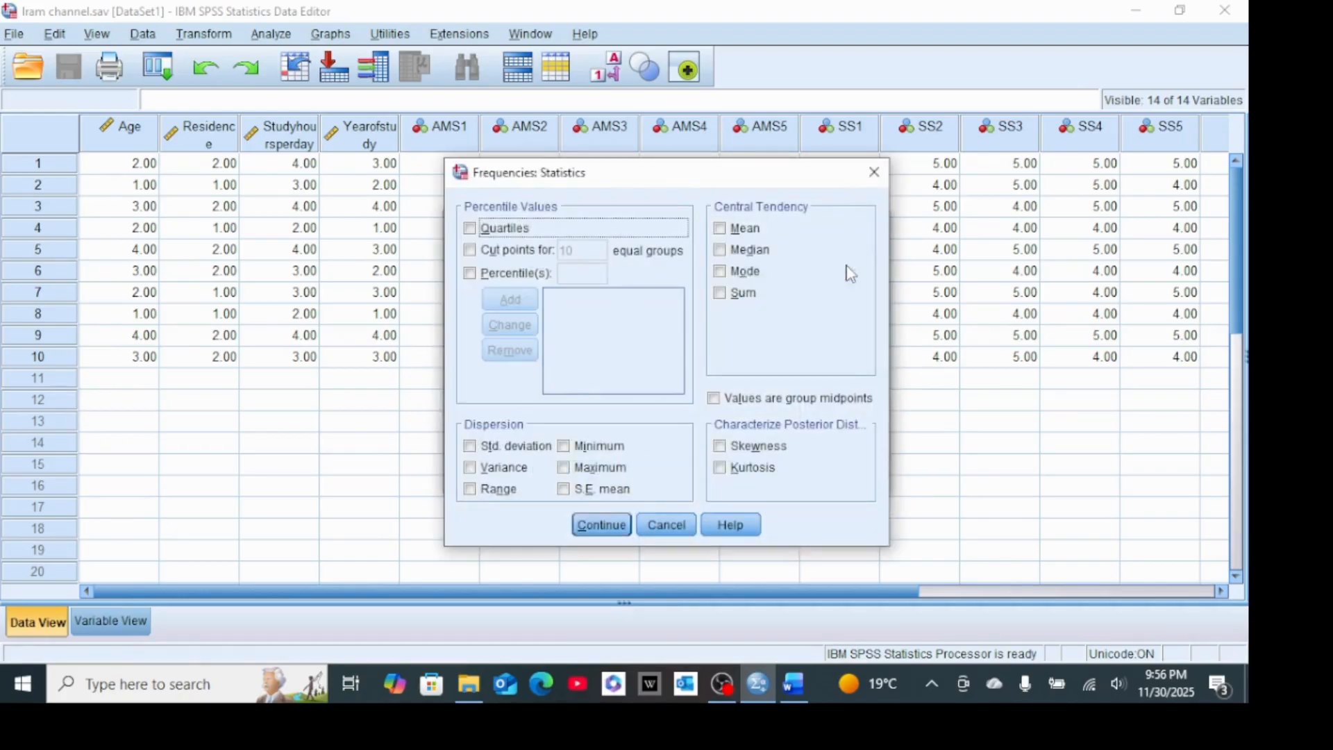
{"action": "left_click", "coordinate": [721, 231]}
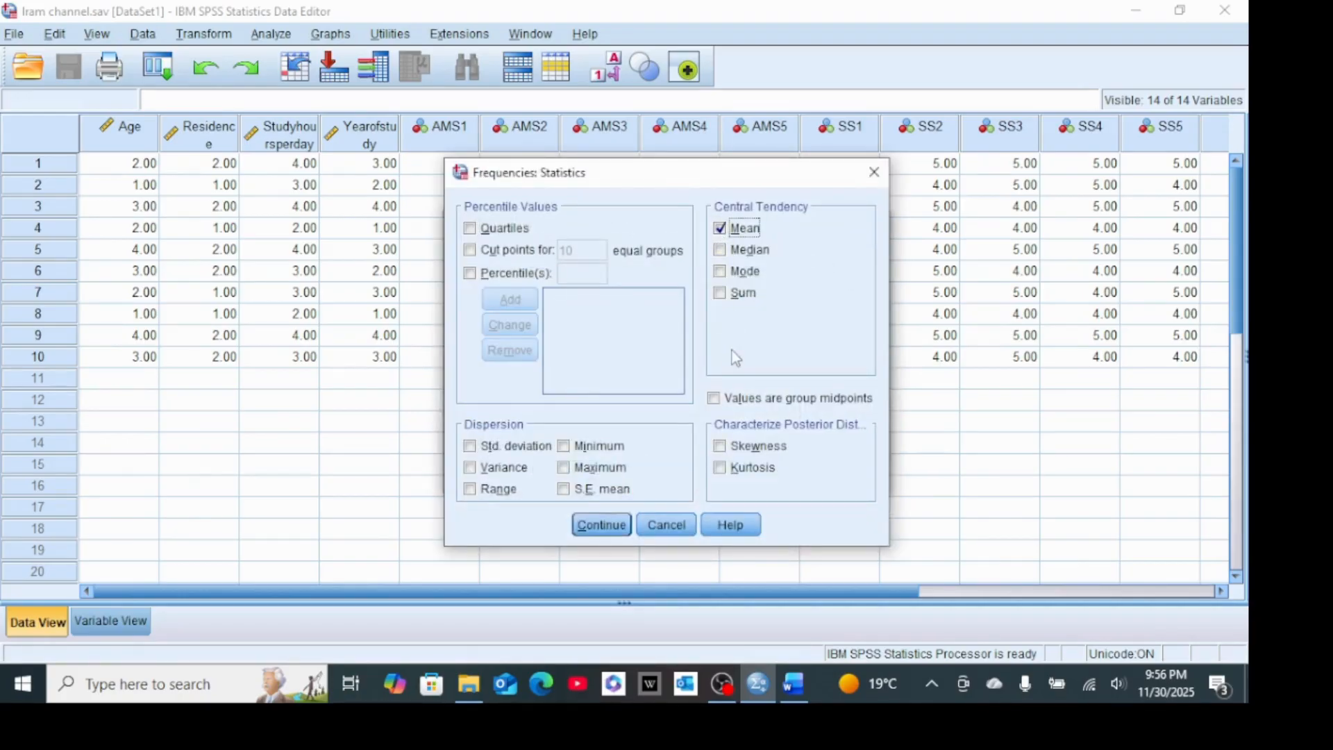
{"action": "left_click", "coordinate": [601, 526]}
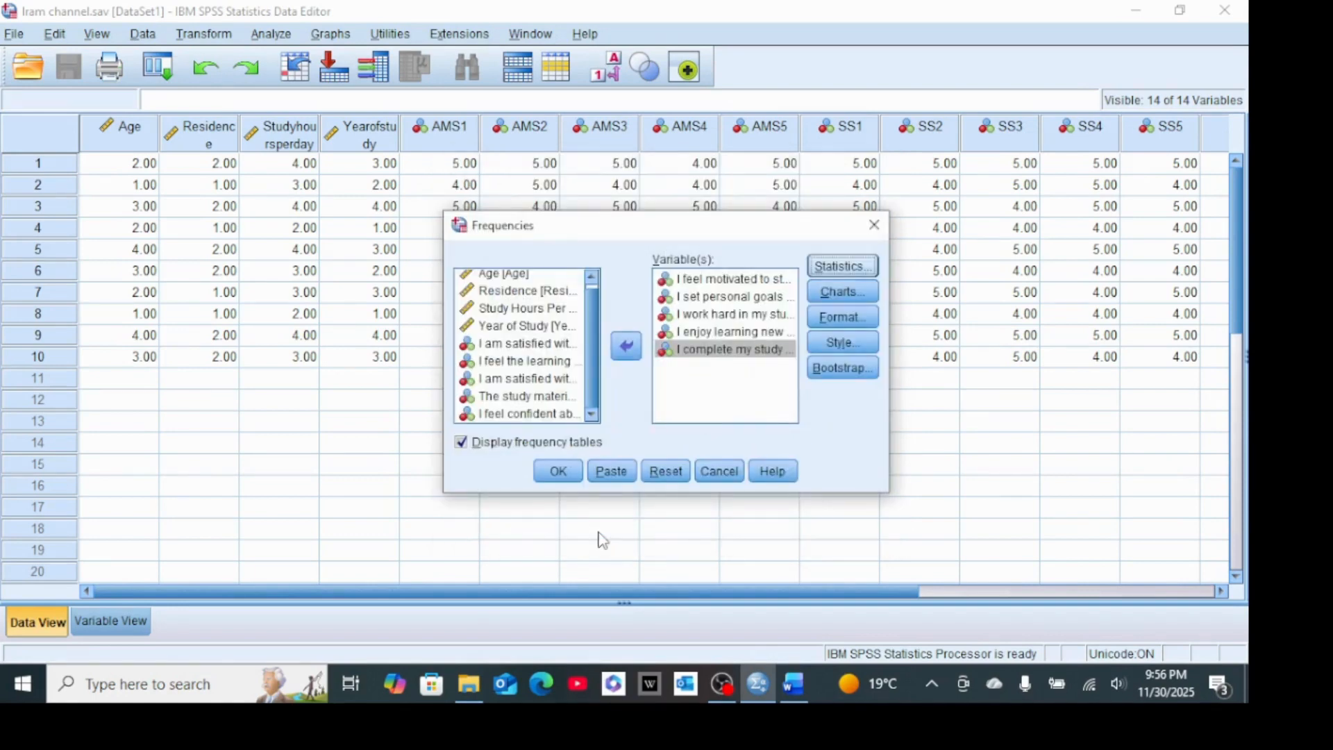
{"action": "left_click", "coordinate": [558, 471]}
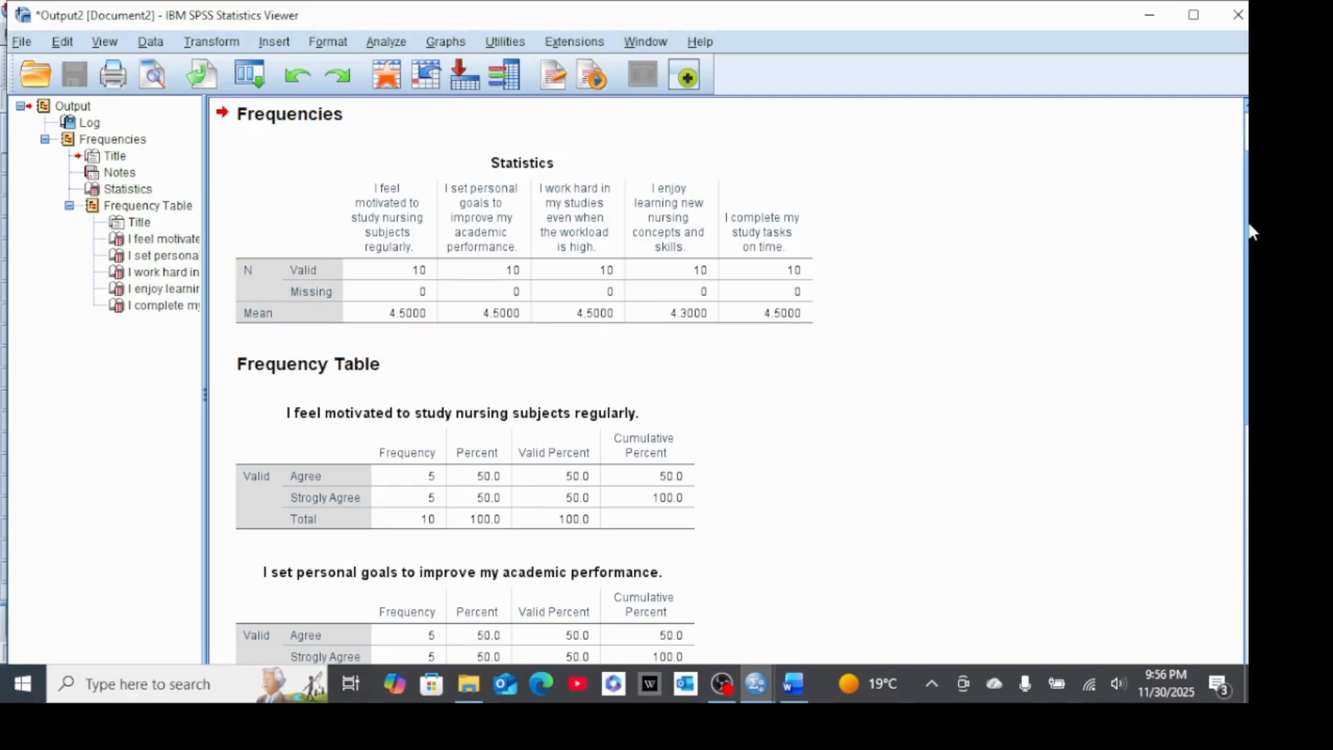
Copy the frequency table for "I feel motivated to study nursing subjects regularly." into the Word document below the last demographic table
{"action": "left_click_drag", "start_coordinate": [1249, 236], "coordinate": [1250, 317]}
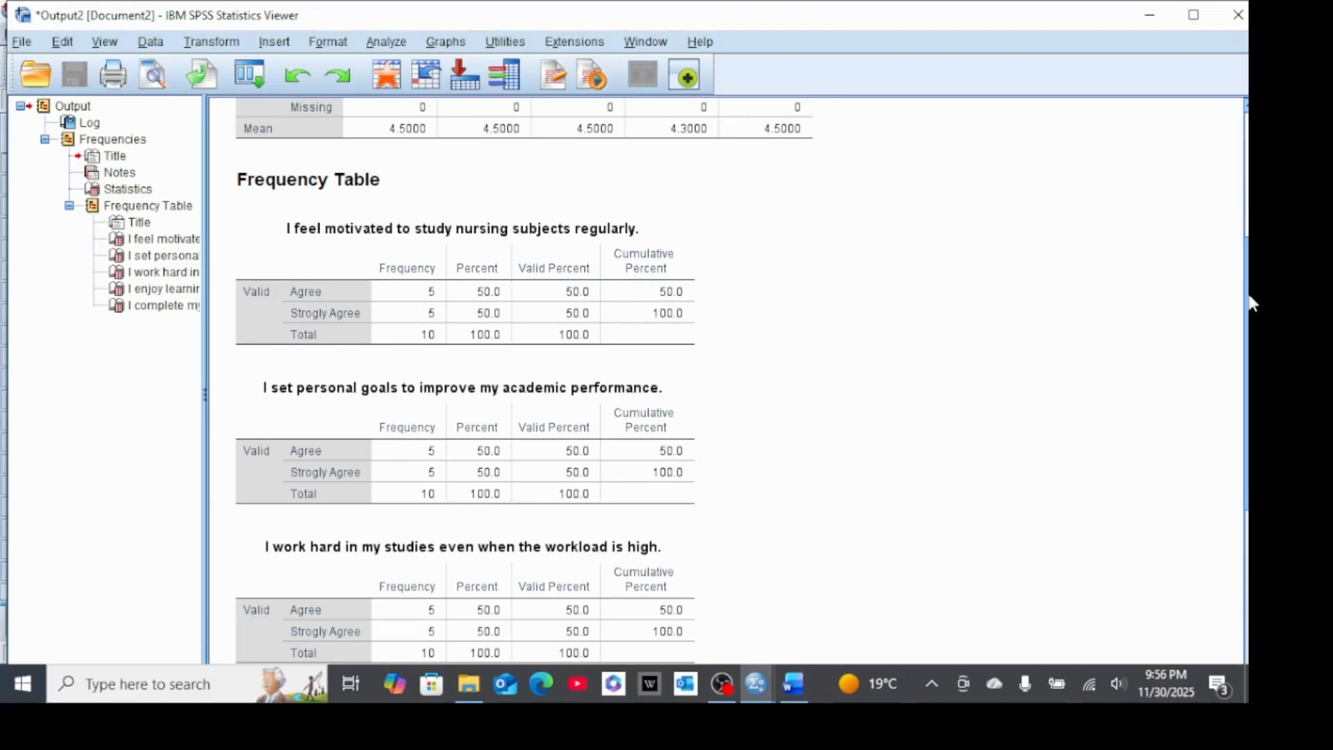
{"action": "mouse_move", "coordinate": [1250, 307]}
{"action": "left_mouse_down"}
{"action": "mouse_move", "coordinate": [1250, 440]}
{"action": "mouse_move", "coordinate": [1239, 288]}
{"action": "left_mouse_up"}
{"action": "left_click", "coordinate": [479, 254]}
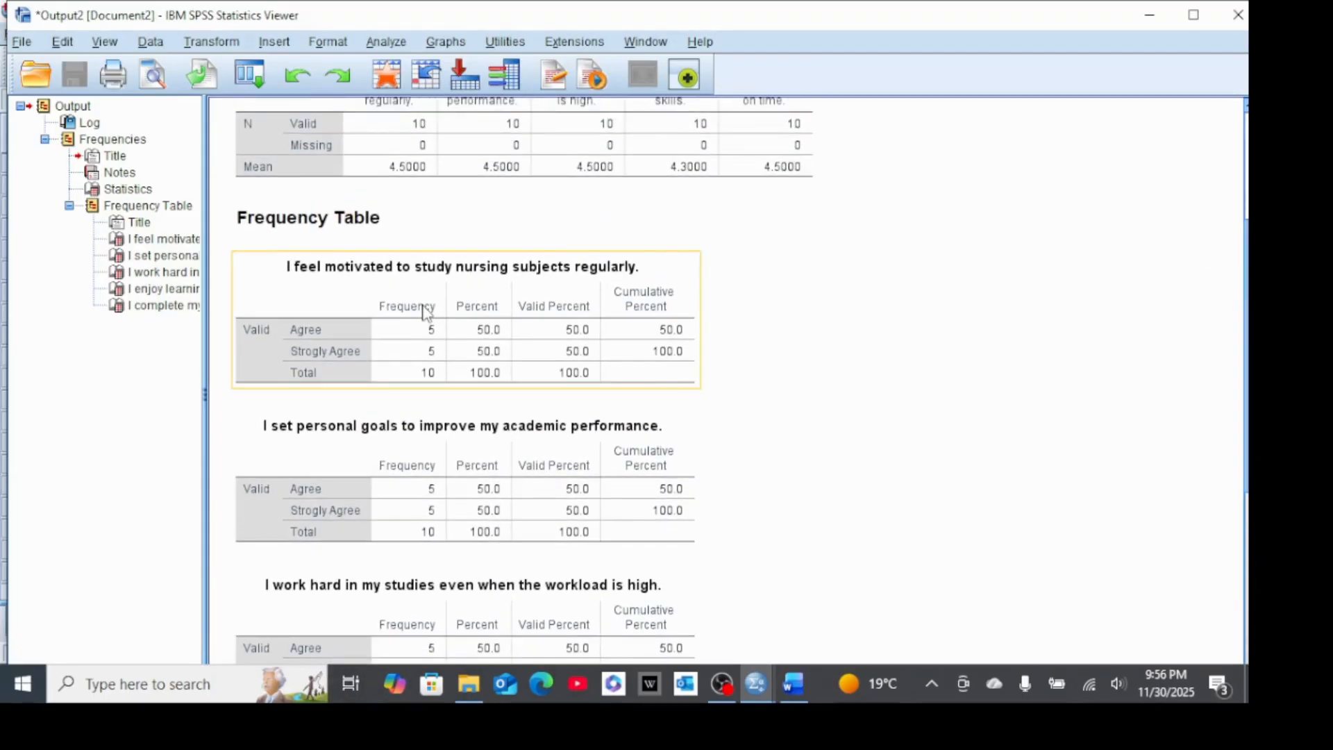
{"action": "left_click", "coordinate": [339, 294]}
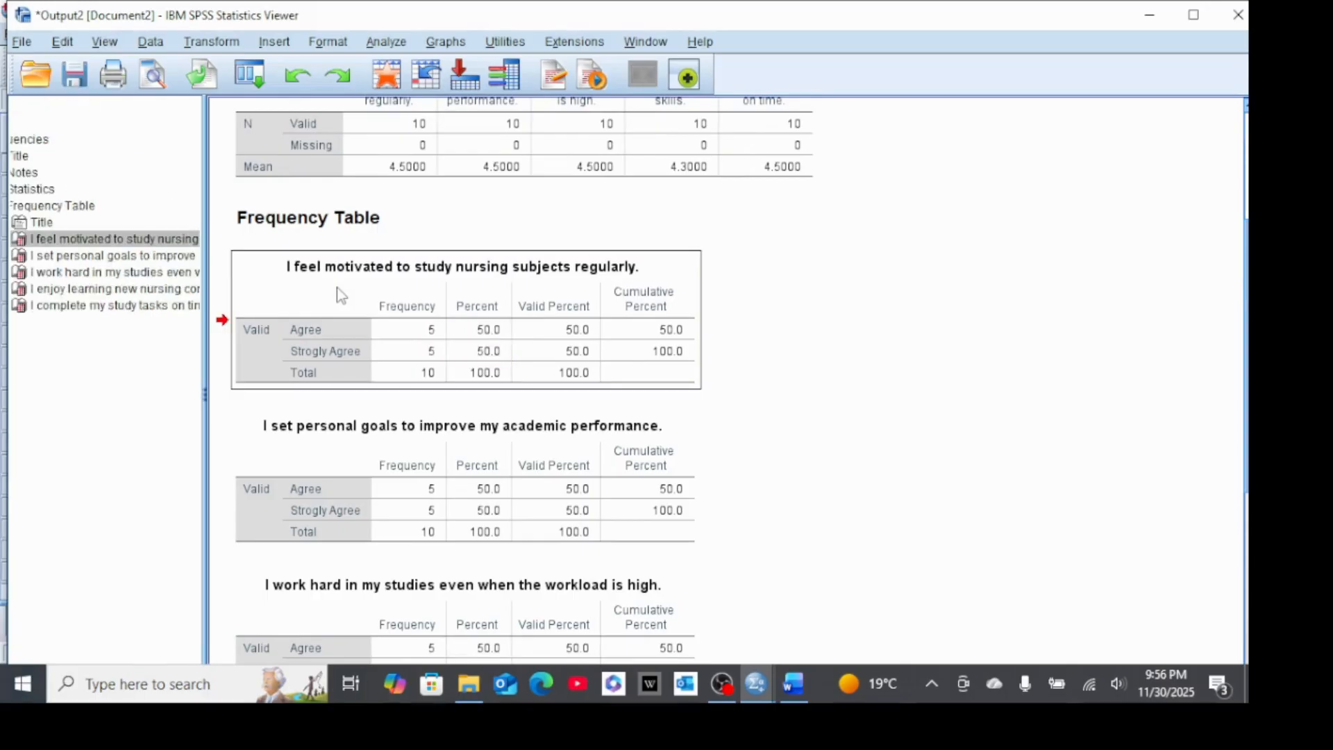
{"action": "right_click", "coordinate": [340, 294]}
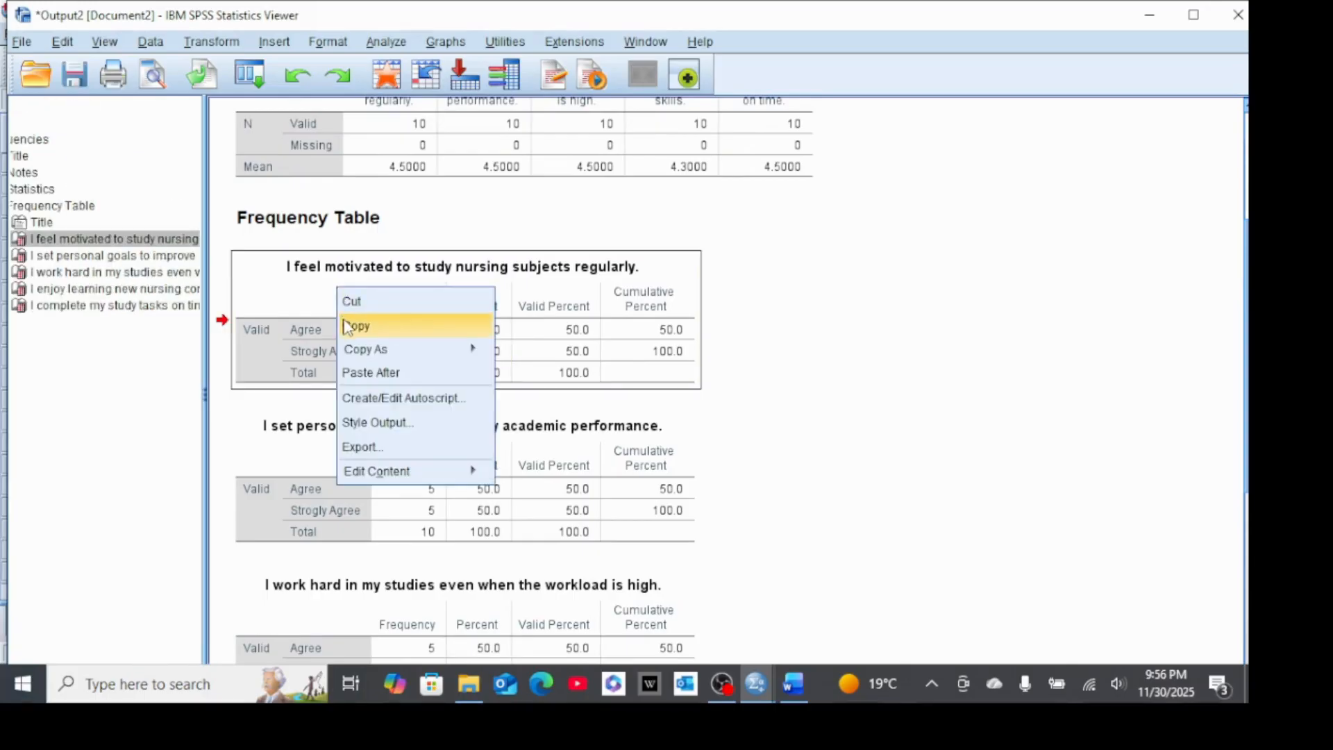
{"action": "left_click", "coordinate": [345, 324]}
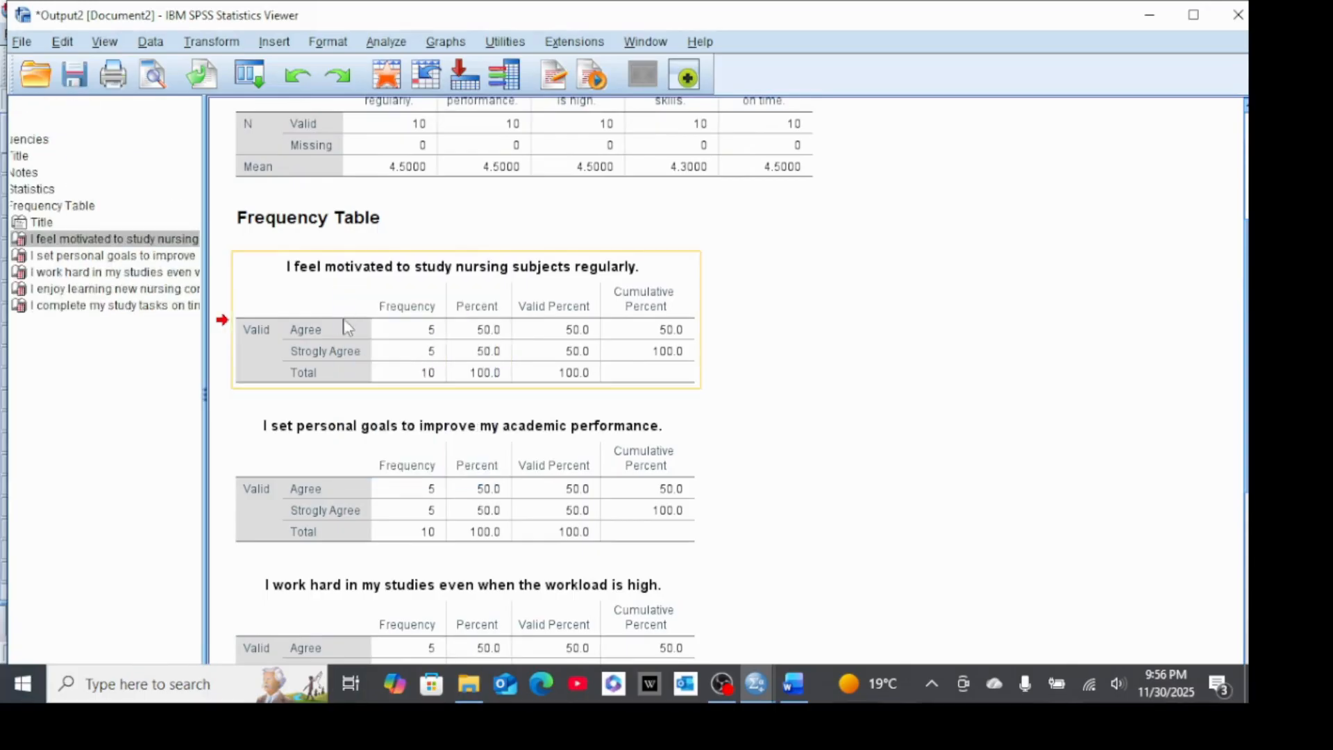
{"action": "left_click", "coordinate": [793, 686]}
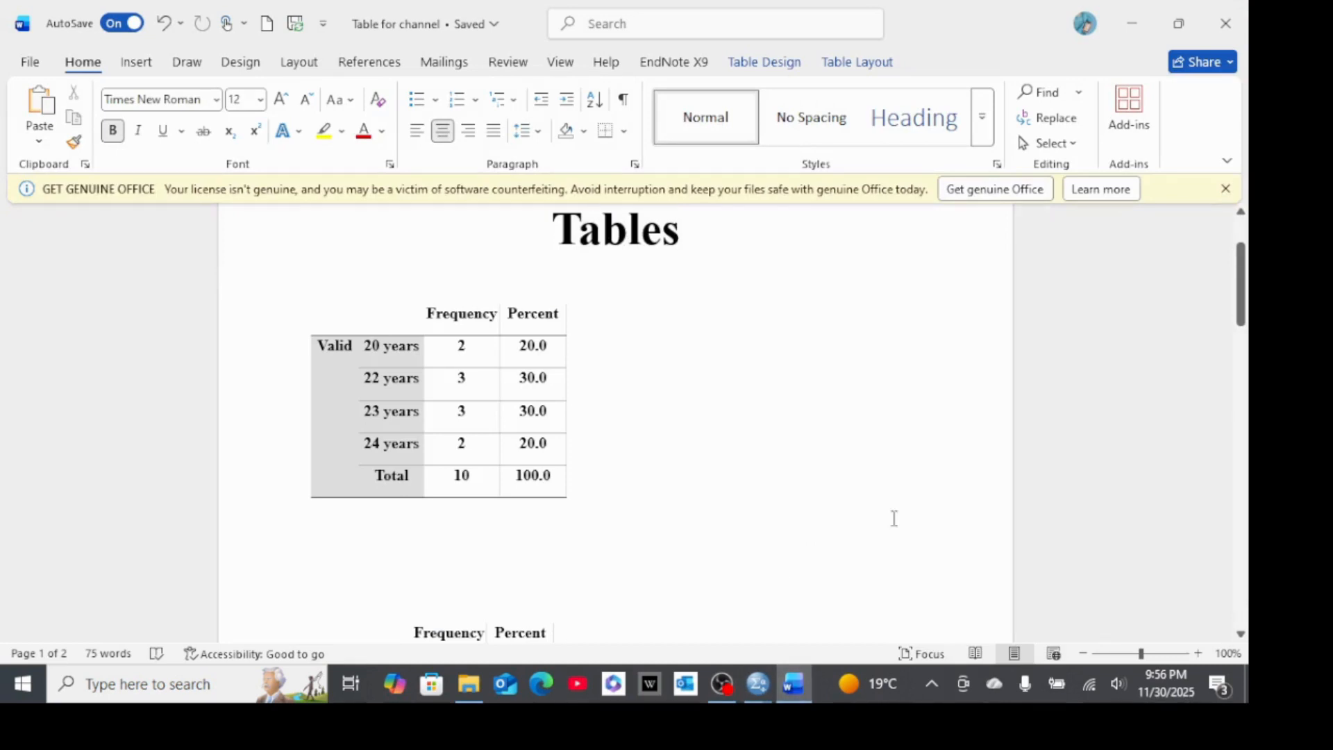
{"action": "left_click_drag", "start_coordinate": [1243, 320], "coordinate": [1244, 577]}
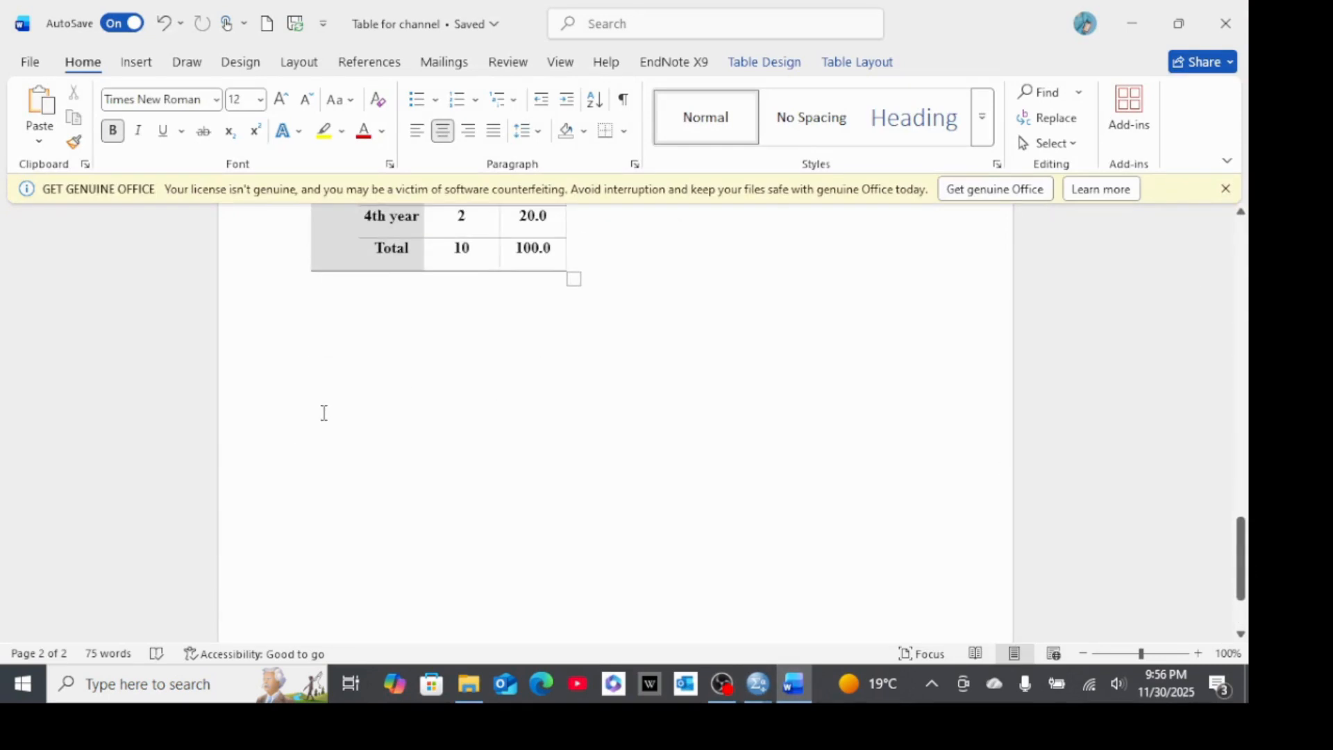
{"action": "left_click", "coordinate": [323, 413]}
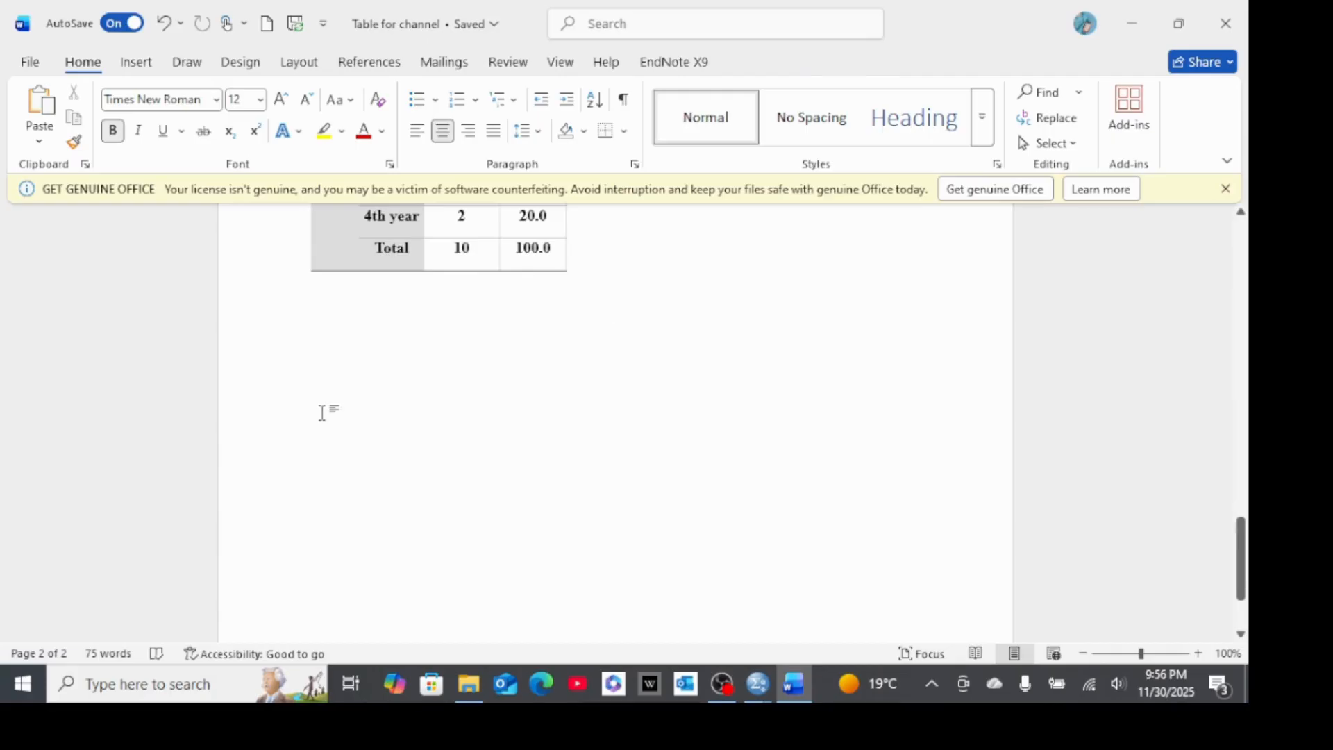
{"action": "key", "text": "ctrl+v"}
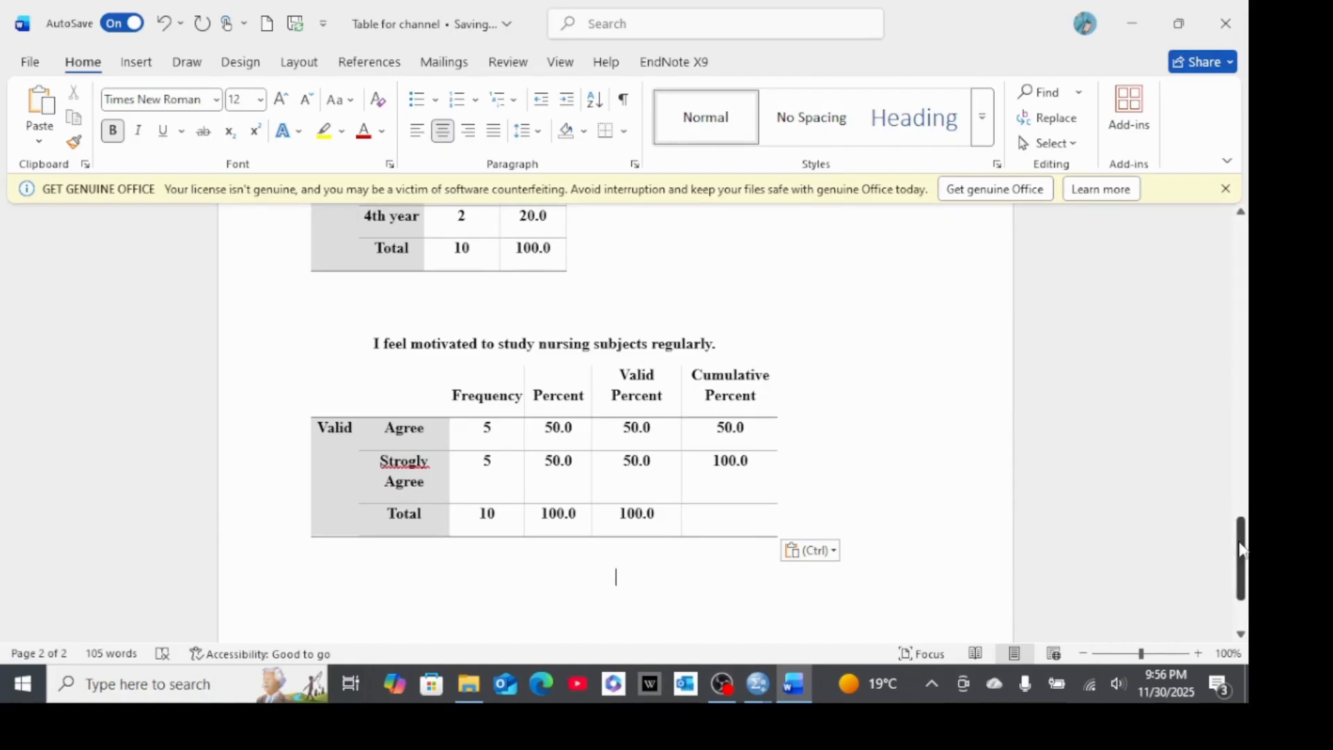
Copy the remaining motivation item tables, from personal goals through completing study tasks on time, from the SPSS output into the Word document
{"action": "left_click", "coordinate": [760, 695]}
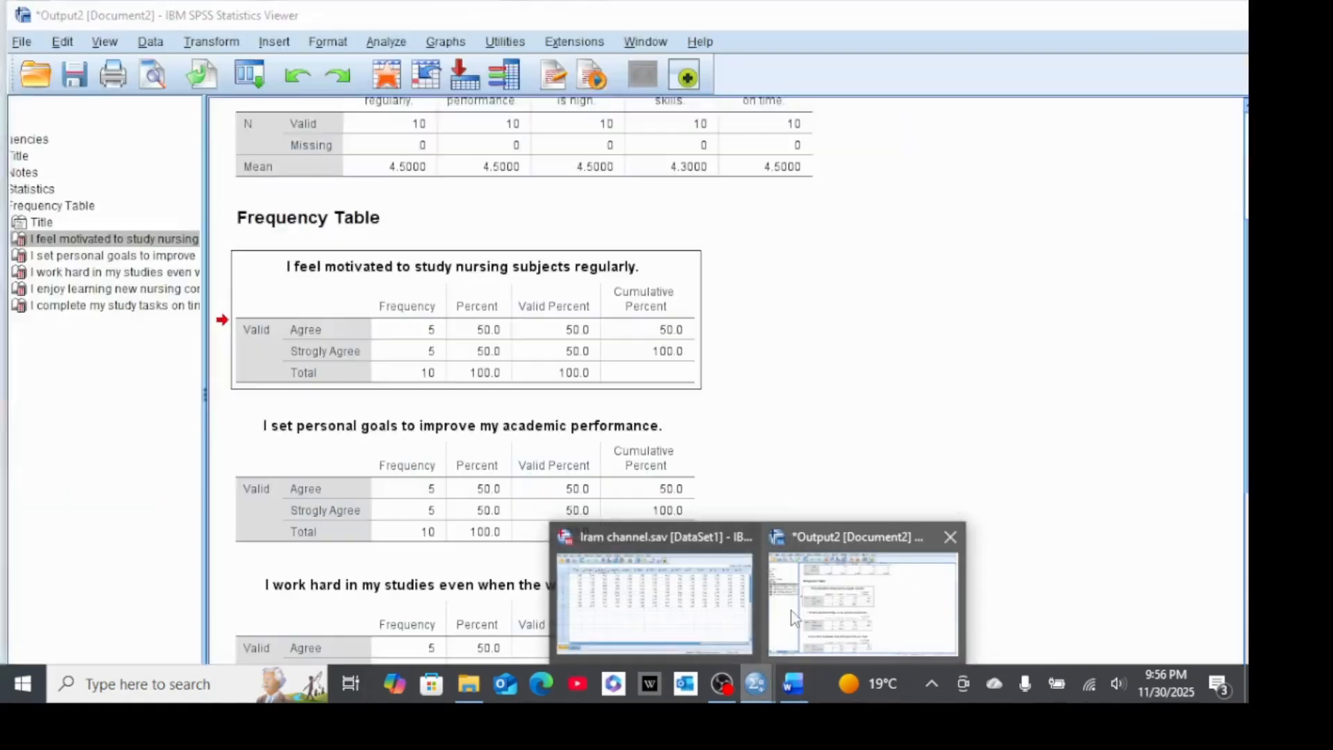
{"action": "left_click", "coordinate": [792, 615]}
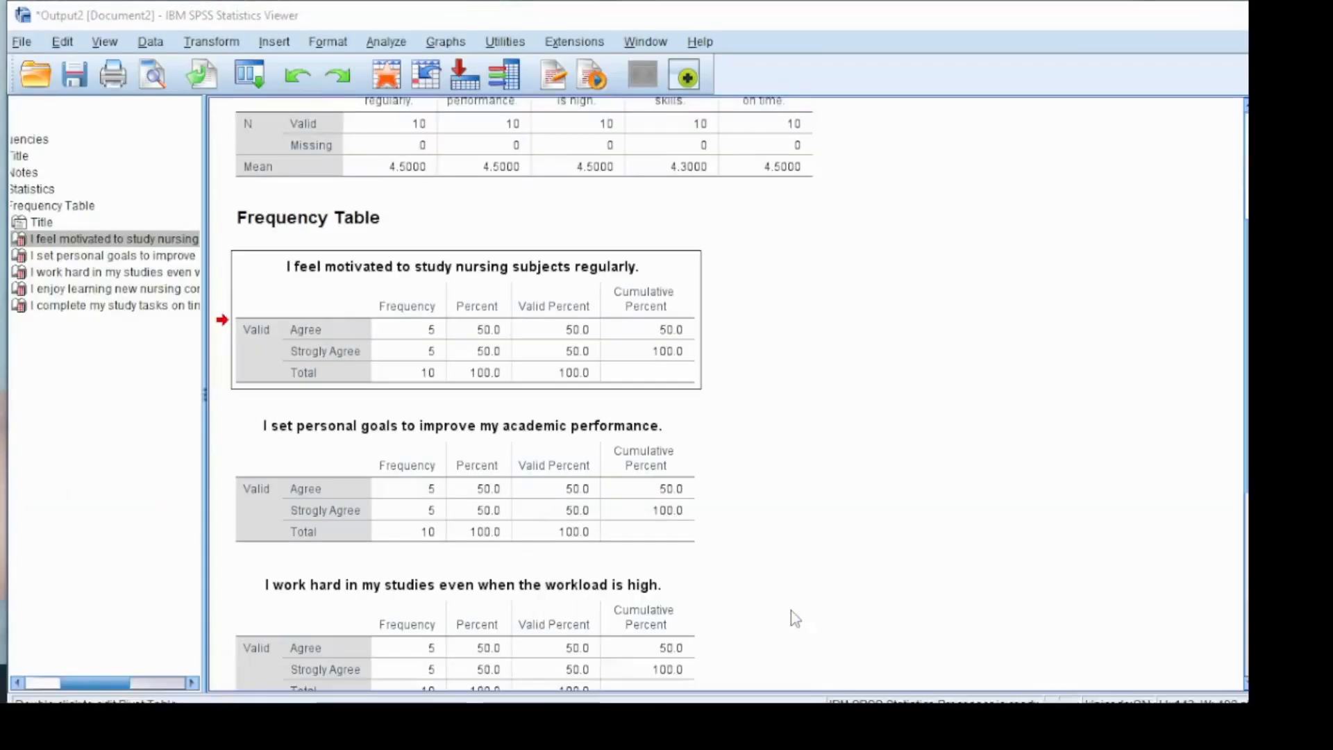
{"action": "left_click", "coordinate": [389, 515]}
{"action": "key", "text": "ctrl+c"}
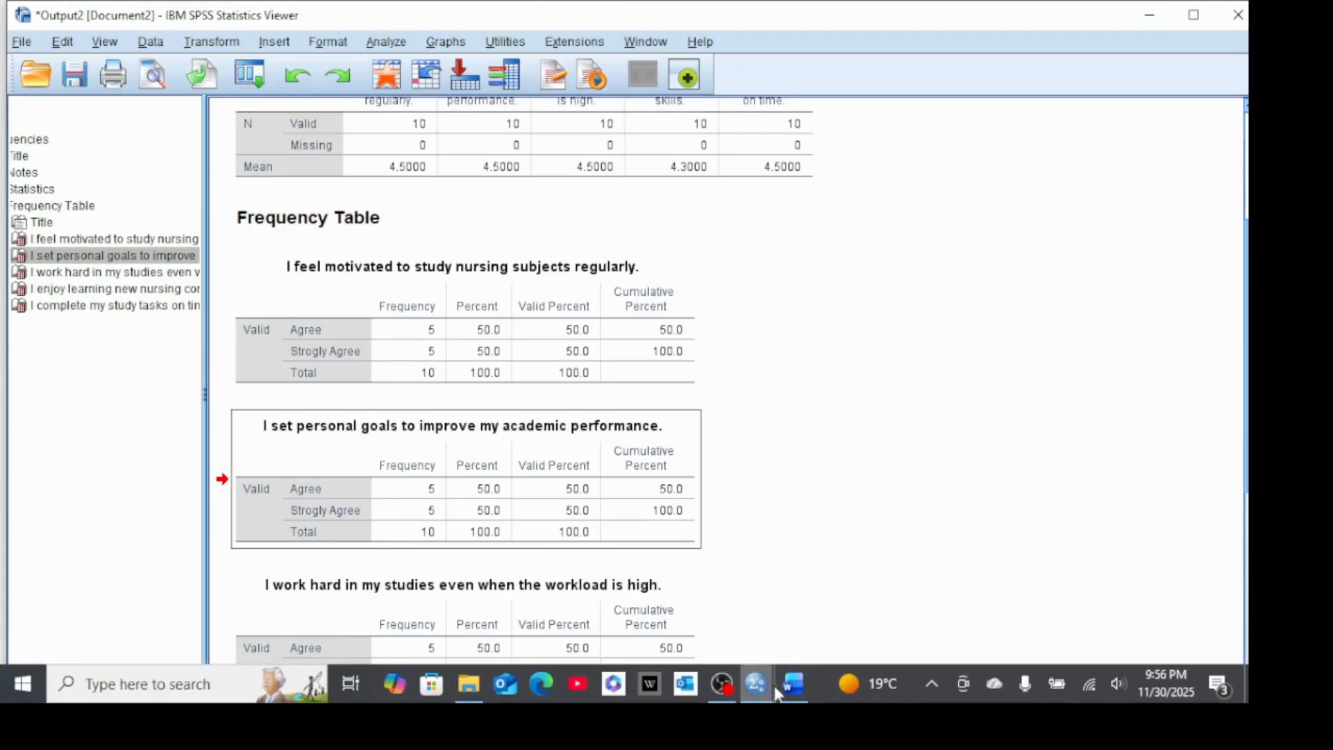
{"action": "left_click", "coordinate": [794, 684]}
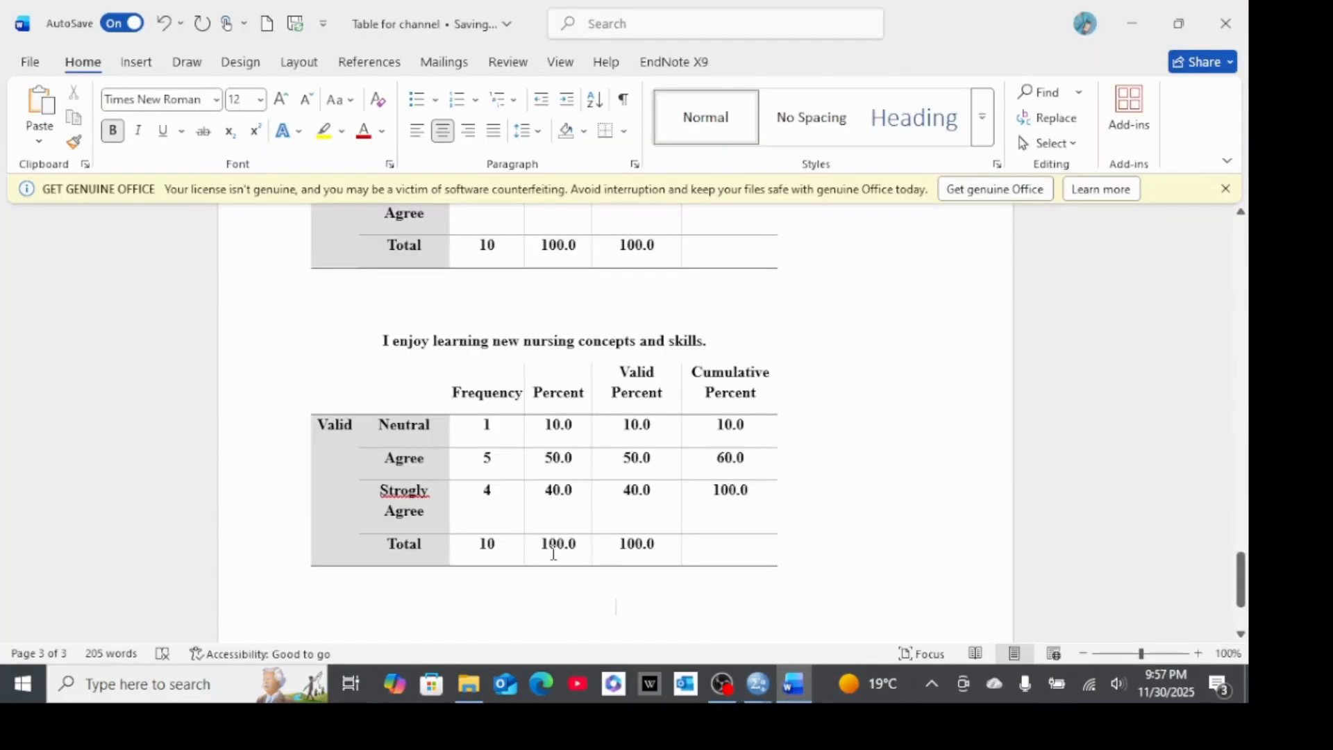
{"action": "key", "text": "ctrl+v"}
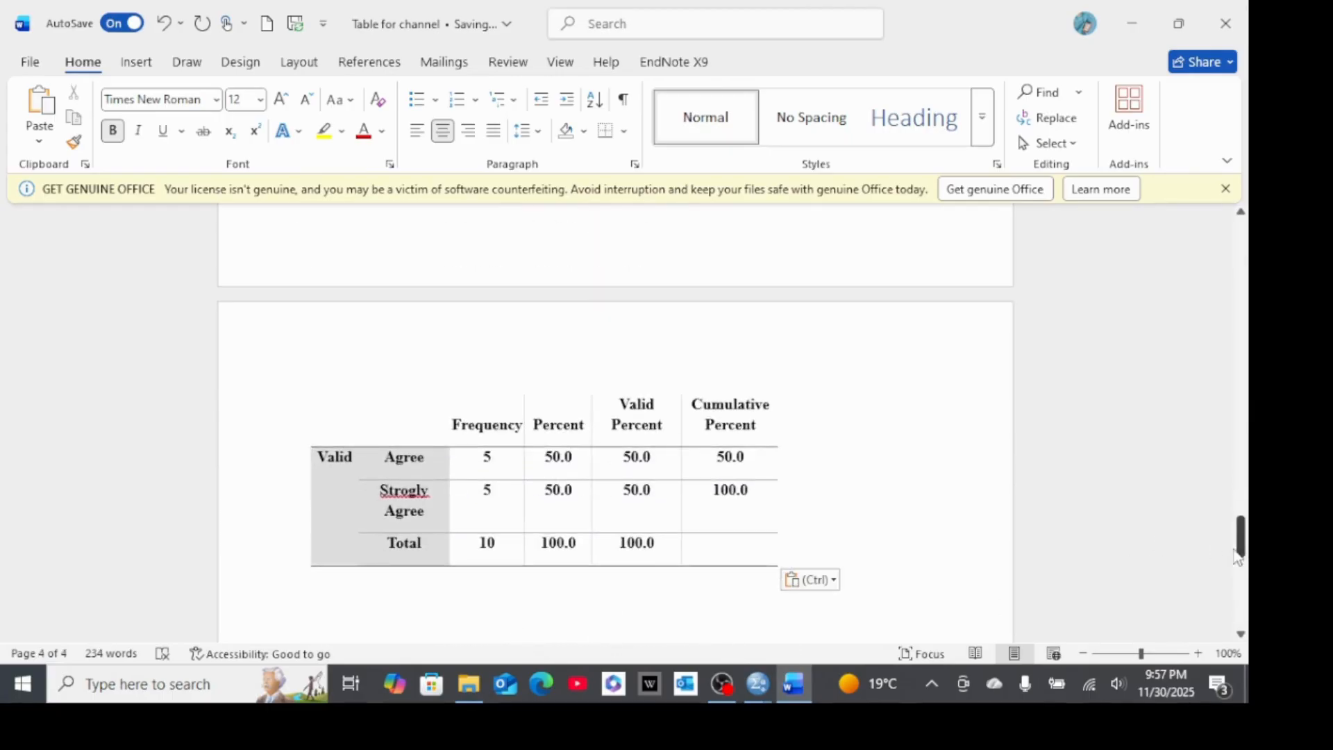
{"action": "mouse_move", "coordinate": [1243, 556]}
{"action": "left_mouse_down"}
{"action": "mouse_move", "coordinate": [1241, 446]}
{"action": "mouse_move", "coordinate": [1220, 440]}
{"action": "mouse_move", "coordinate": [1241, 356]}
{"action": "mouse_move", "coordinate": [1243, 541]}
{"action": "left_mouse_up"}
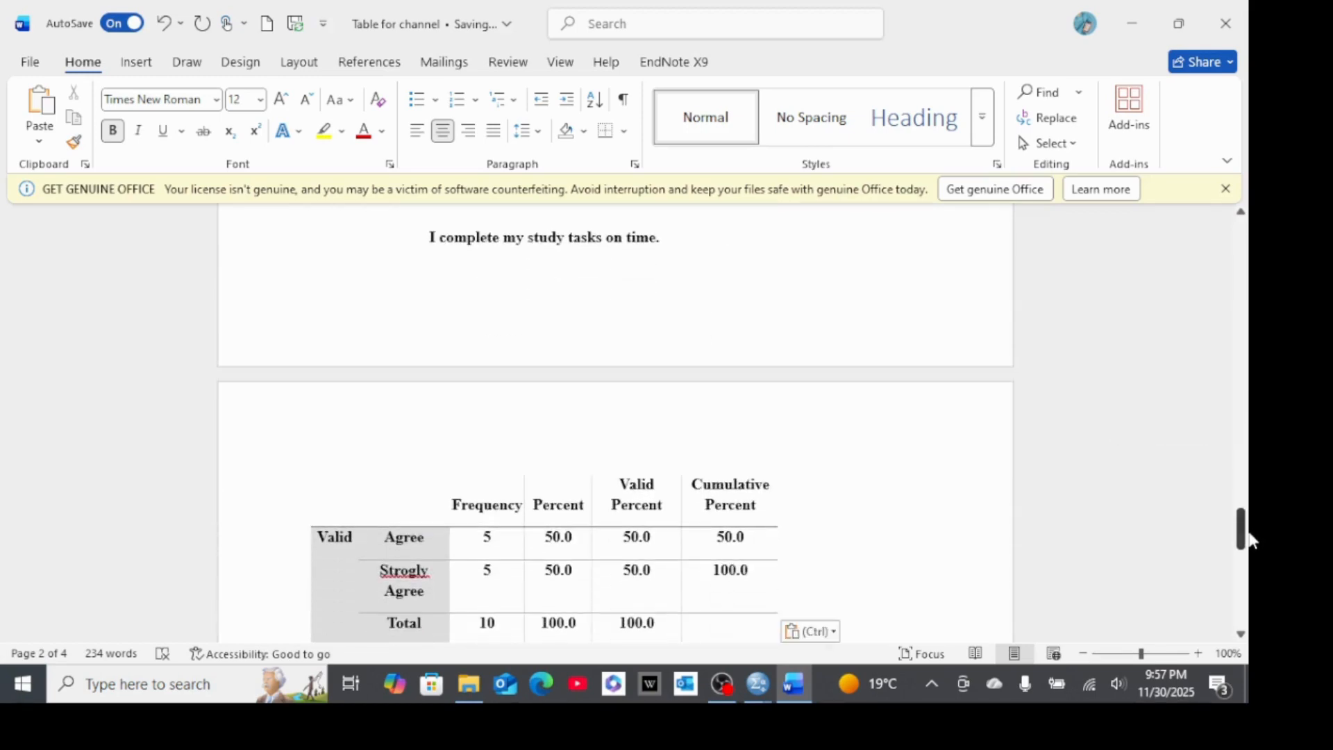
Switch to the SPSS Data Editor and run a Frequencies analysis with the Mean for the five satisfaction items SS1 to SS5
{"action": "left_click", "coordinate": [759, 683]}
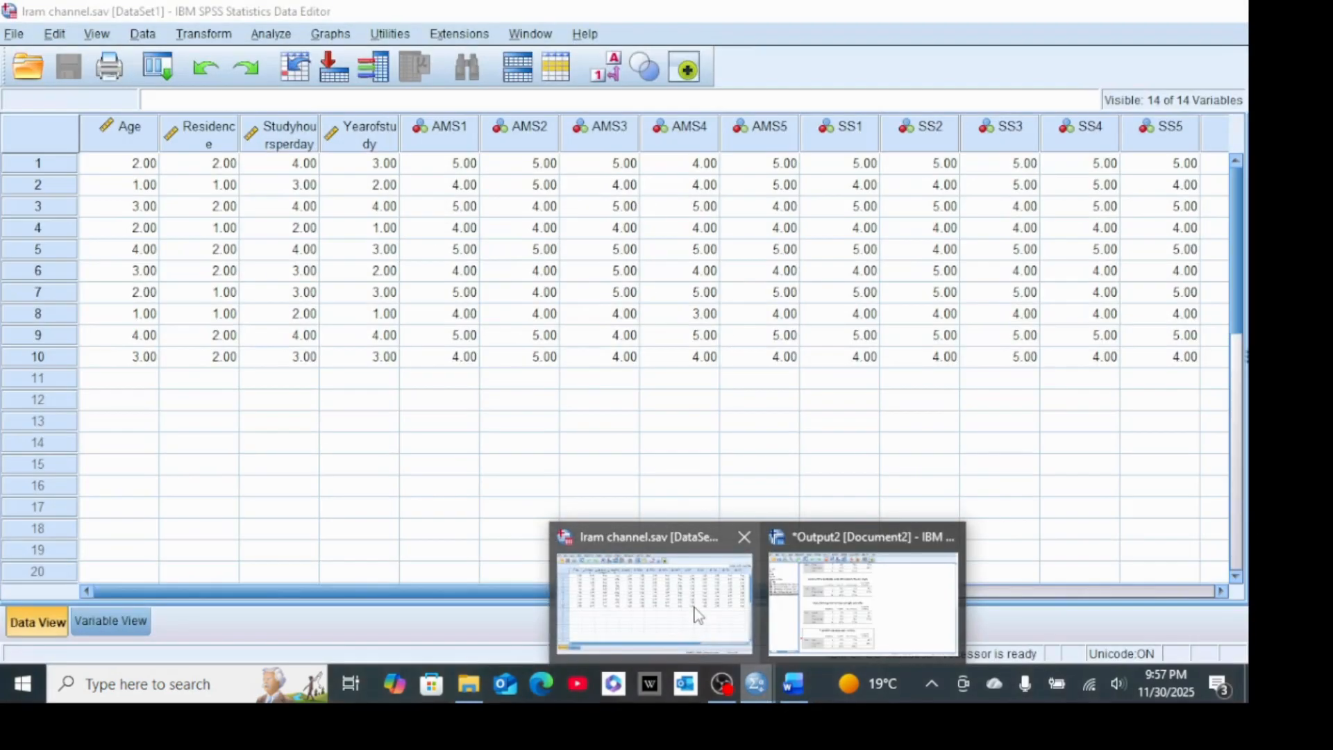
{"action": "left_click", "coordinate": [695, 615]}
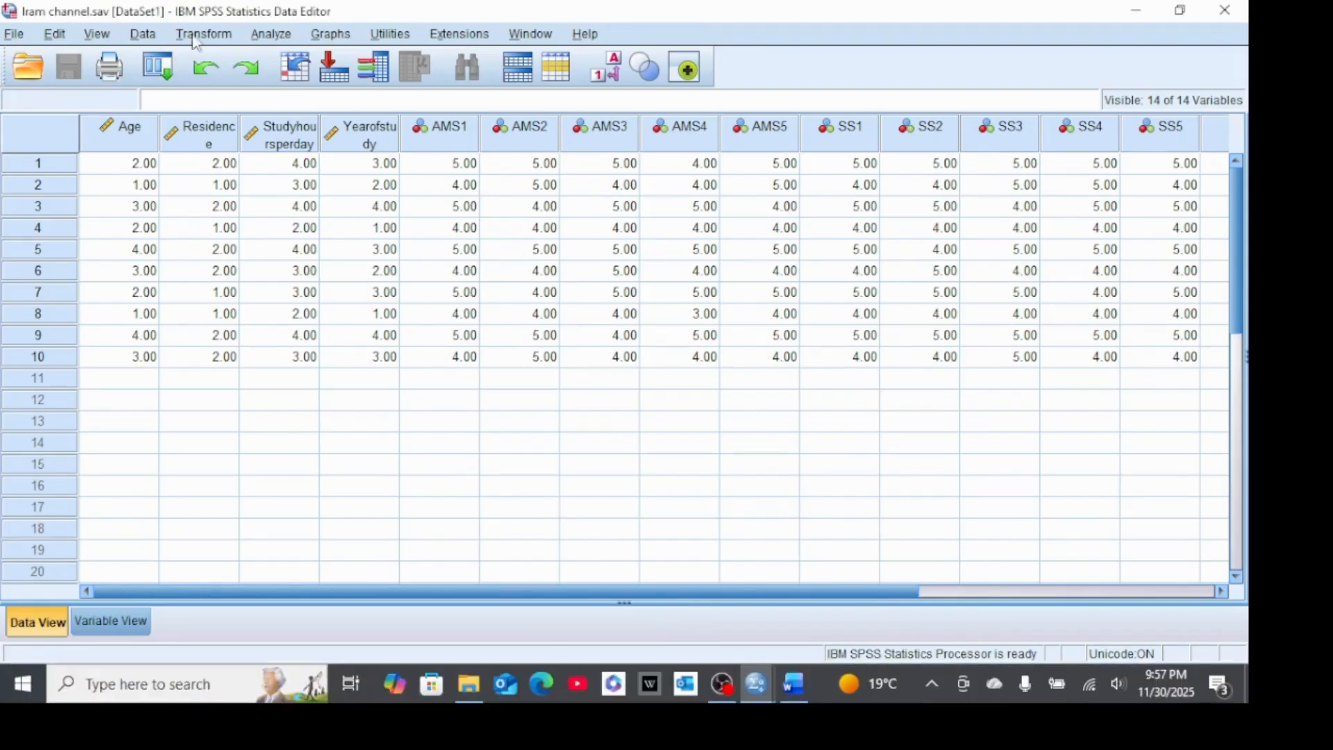
{"action": "left_click", "coordinate": [271, 34]}
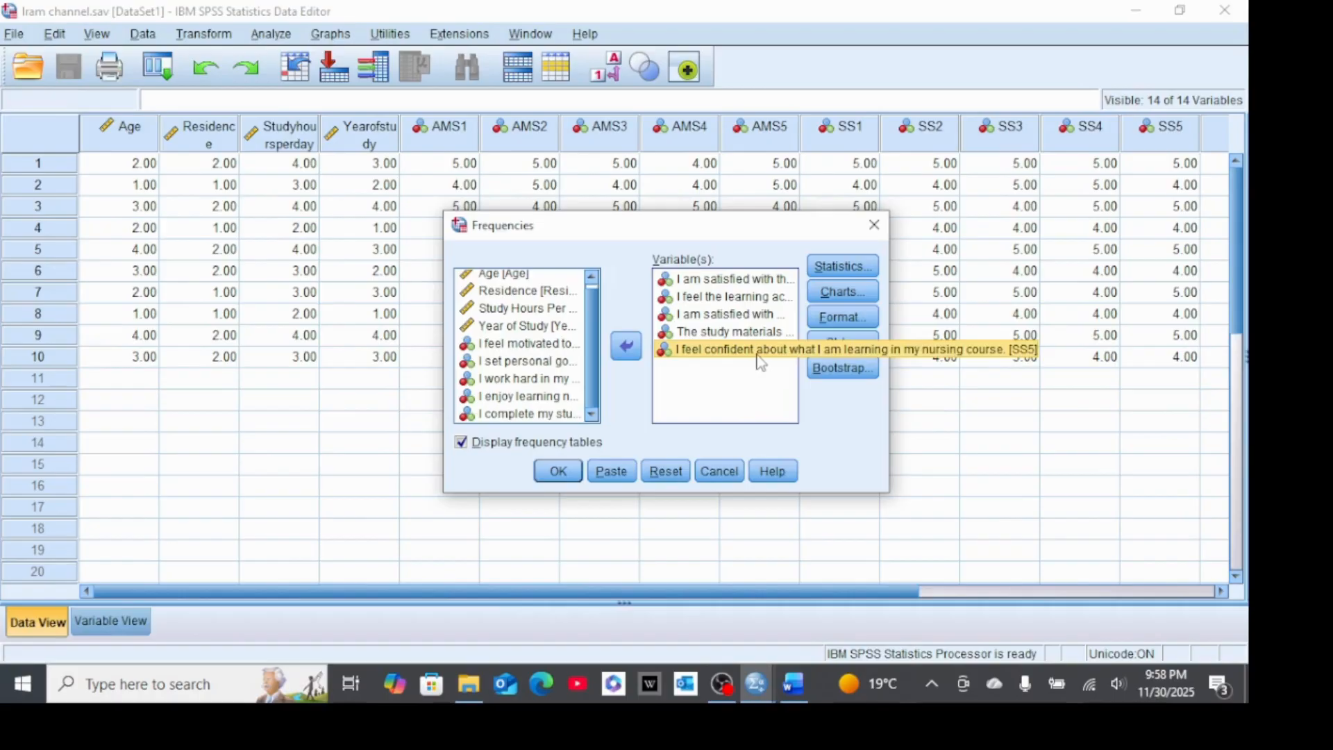
{"action": "left_click", "coordinate": [842, 265]}
{"action": "left_click", "coordinate": [720, 228]}
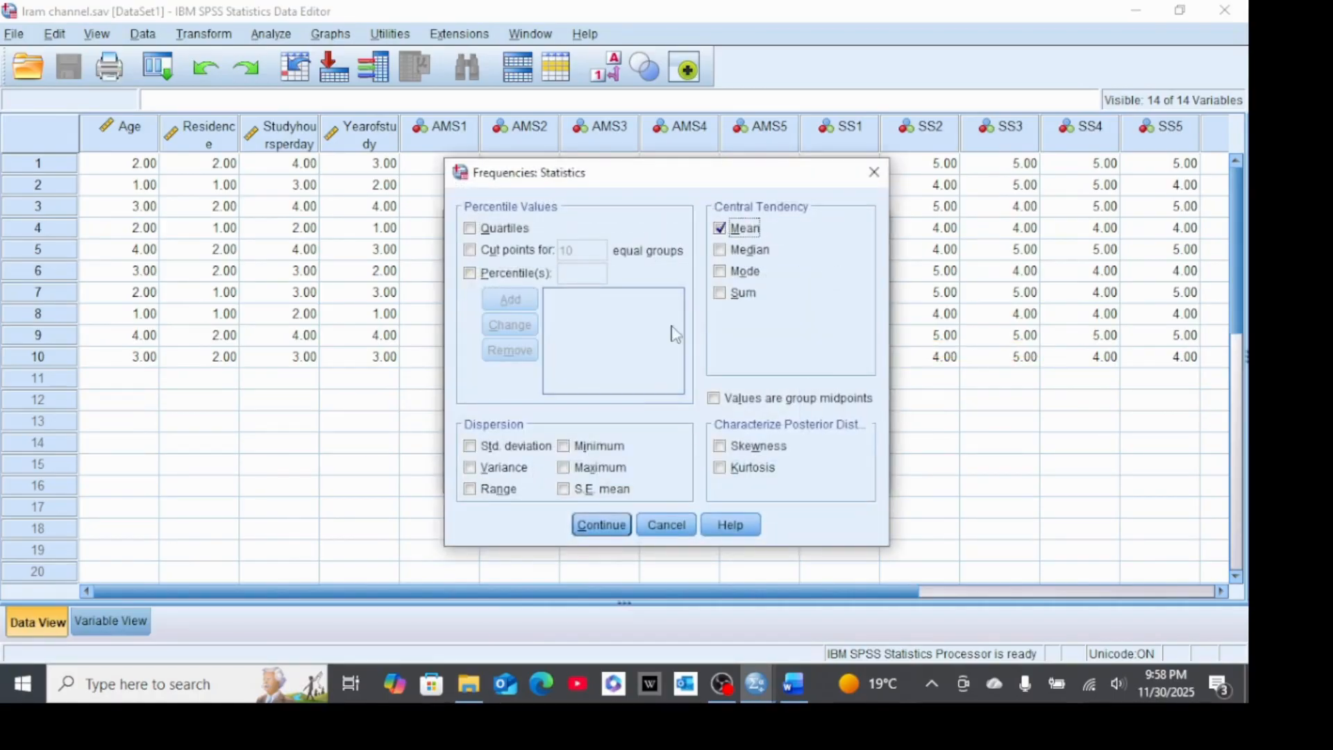
{"action": "left_click", "coordinate": [601, 524]}
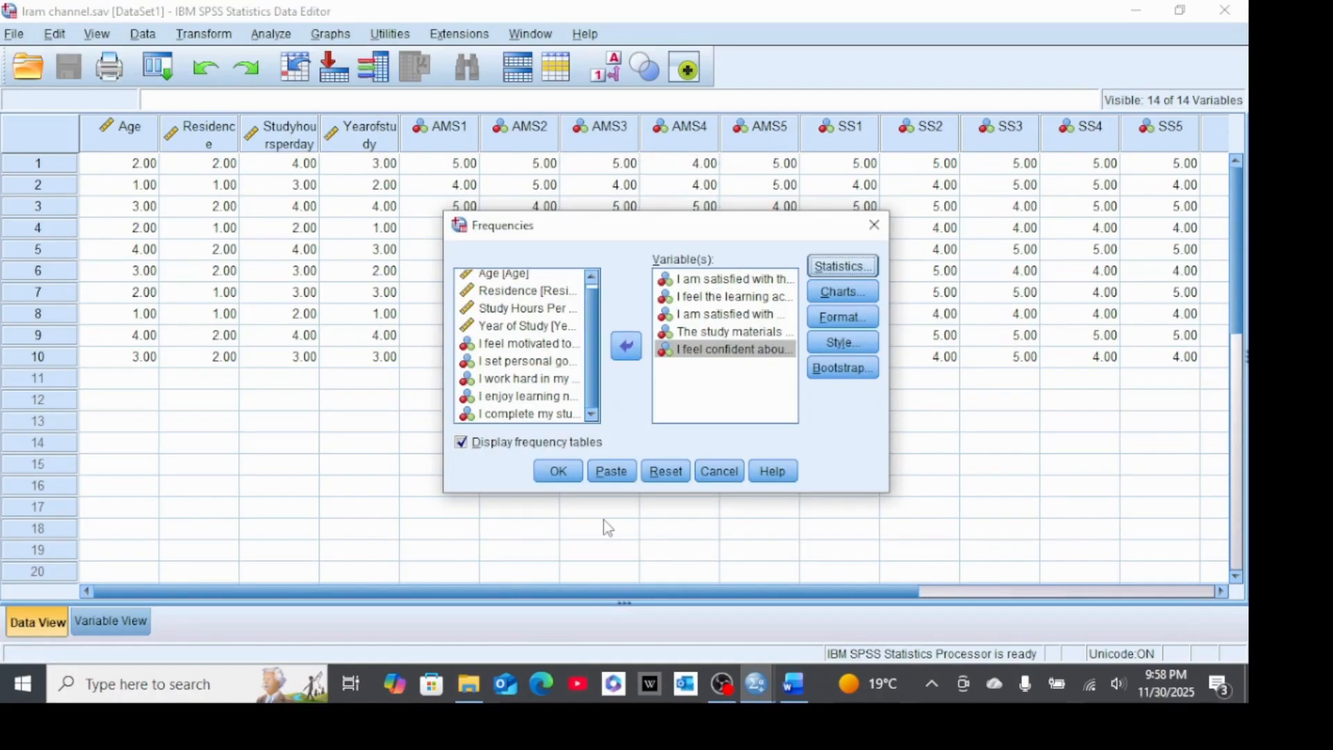
{"action": "left_click", "coordinate": [557, 471]}
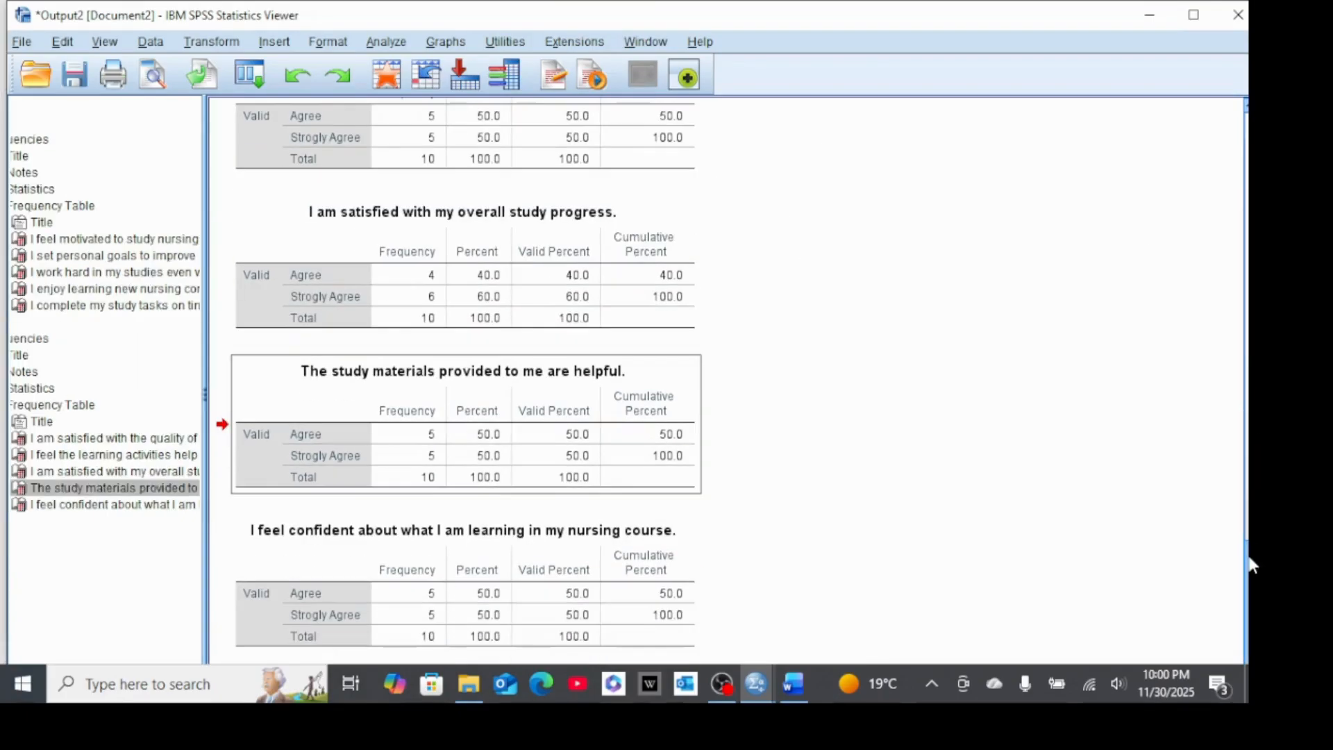
Copy the frequency table for "I feel confident about what I am learning in my nursing course." into the Word document below the previous table
{"action": "left_click", "coordinate": [598, 608]}
{"action": "right_click", "coordinate": [599, 609]}
{"action": "left_click", "coordinate": [615, 545]}
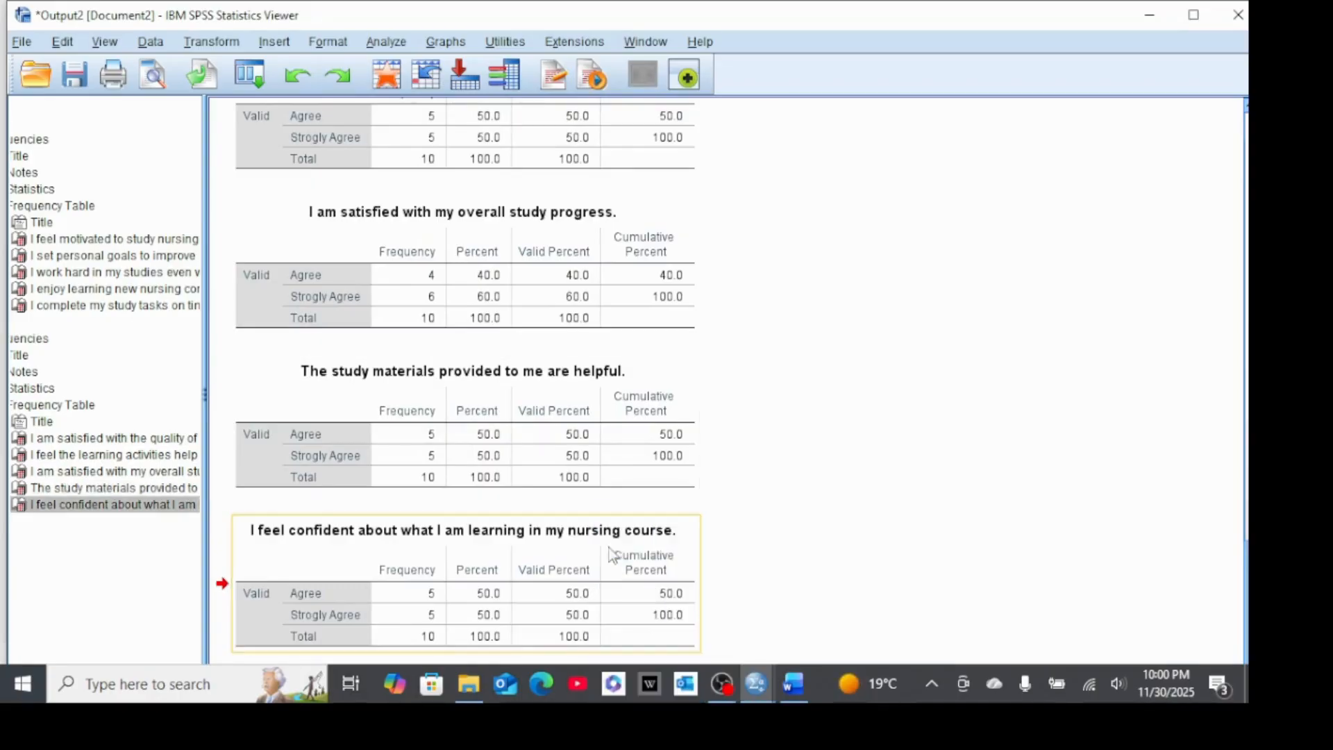
{"action": "left_click", "coordinate": [789, 687]}
{"action": "key", "text": "ctrl+v"}
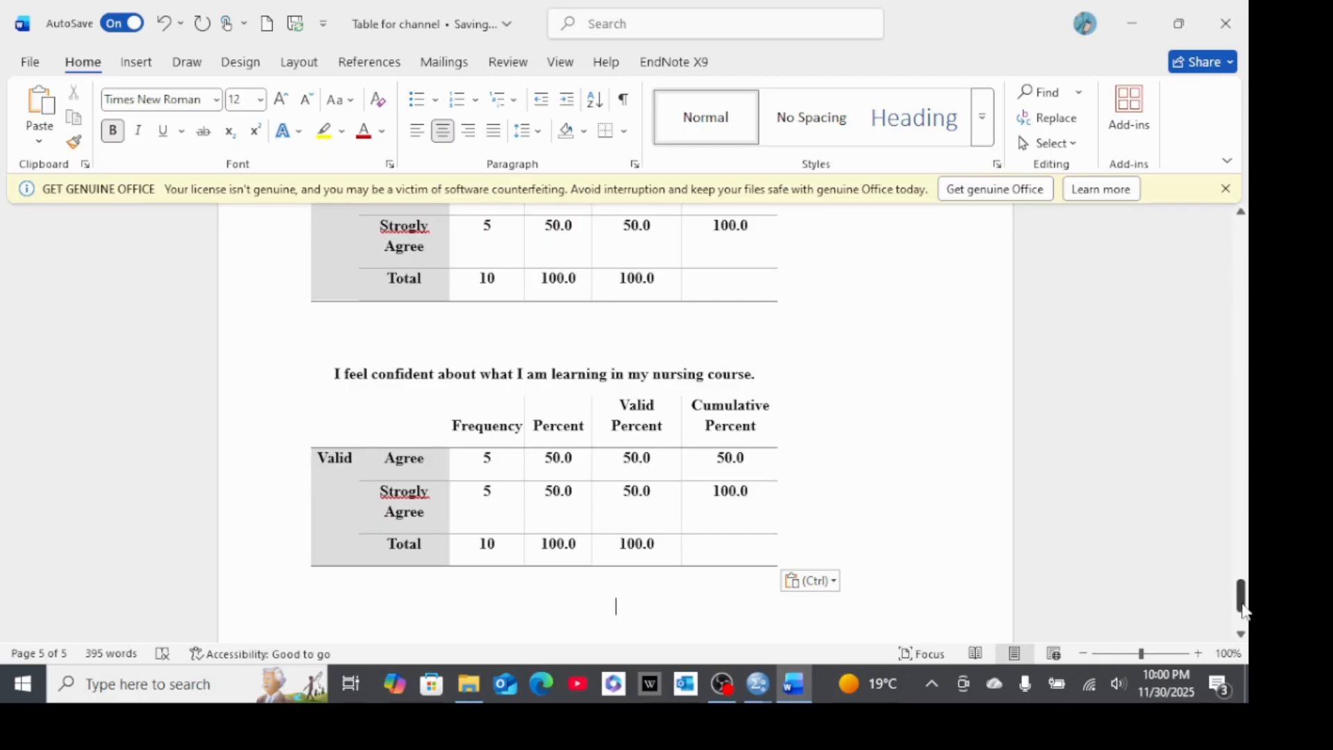
Review the pasted frequency tables in the document, from the last satisfaction item back up to the age table under the Tables heading
{"action": "left_click_drag", "start_coordinate": [1242, 610], "coordinate": [1242, 432]}
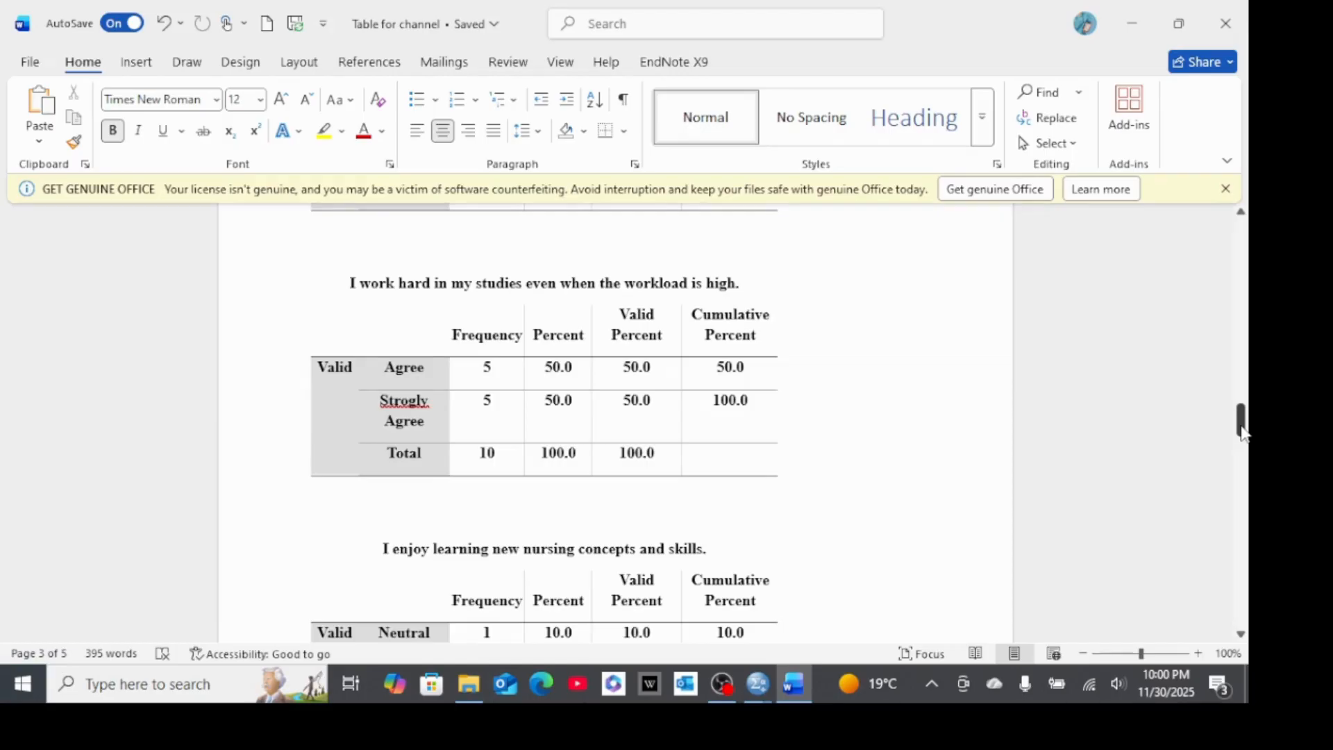
{"action": "left_click_drag", "start_coordinate": [1241, 431], "coordinate": [1241, 368]}
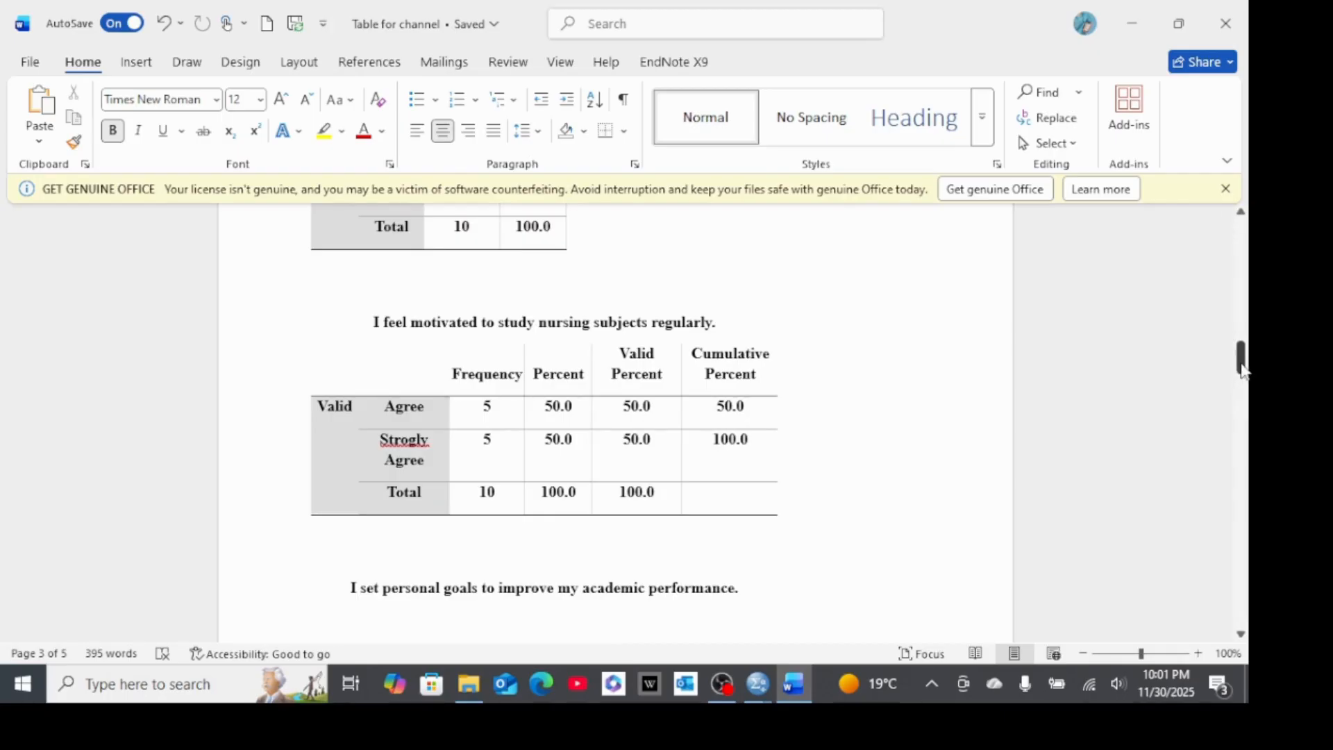
{"action": "mouse_move", "coordinate": [1241, 357]}
{"action": "left_mouse_down"}
{"action": "mouse_move", "coordinate": [1243, 244]}
{"action": "mouse_move", "coordinate": [1248, 419]}
{"action": "mouse_move", "coordinate": [1247, 371]}
{"action": "left_mouse_up"}
{"action": "left_click_drag", "start_coordinate": [1243, 366], "coordinate": [1243, 358]}
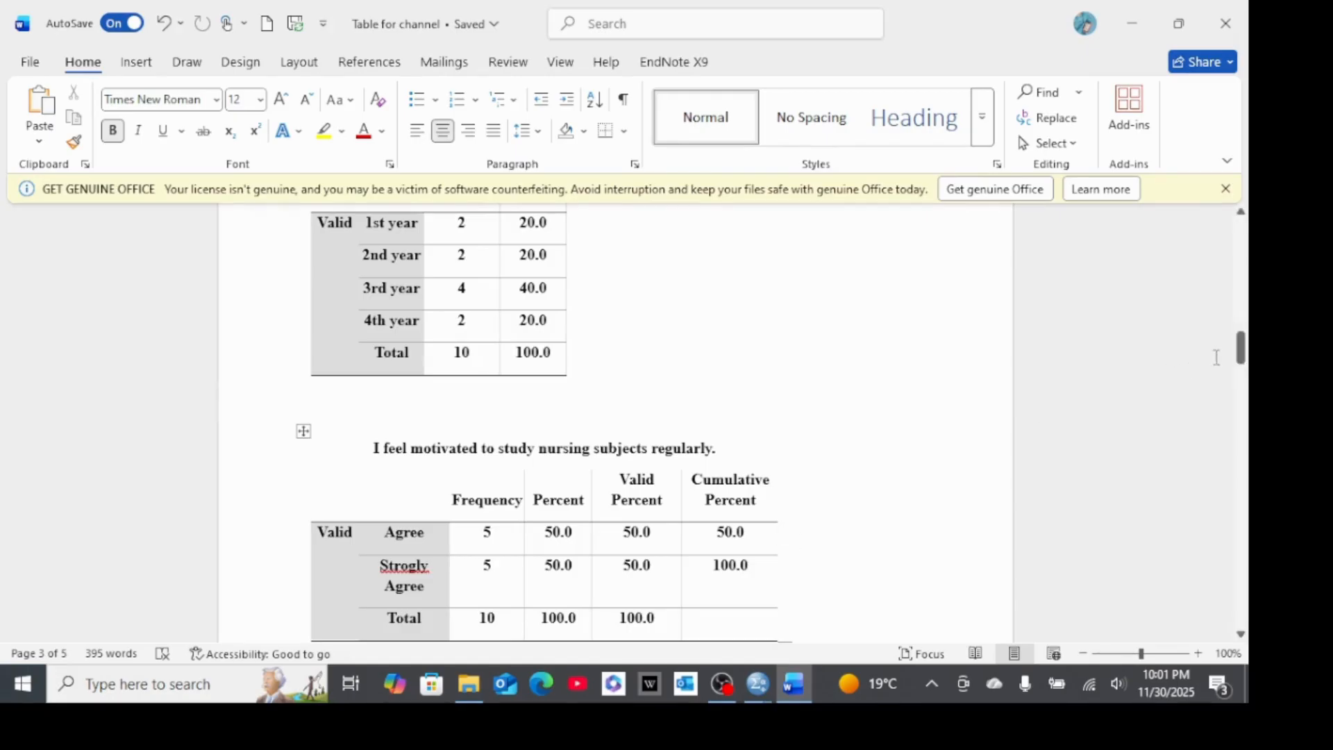
{"action": "left_click_drag", "start_coordinate": [1242, 353], "coordinate": [1244, 257]}
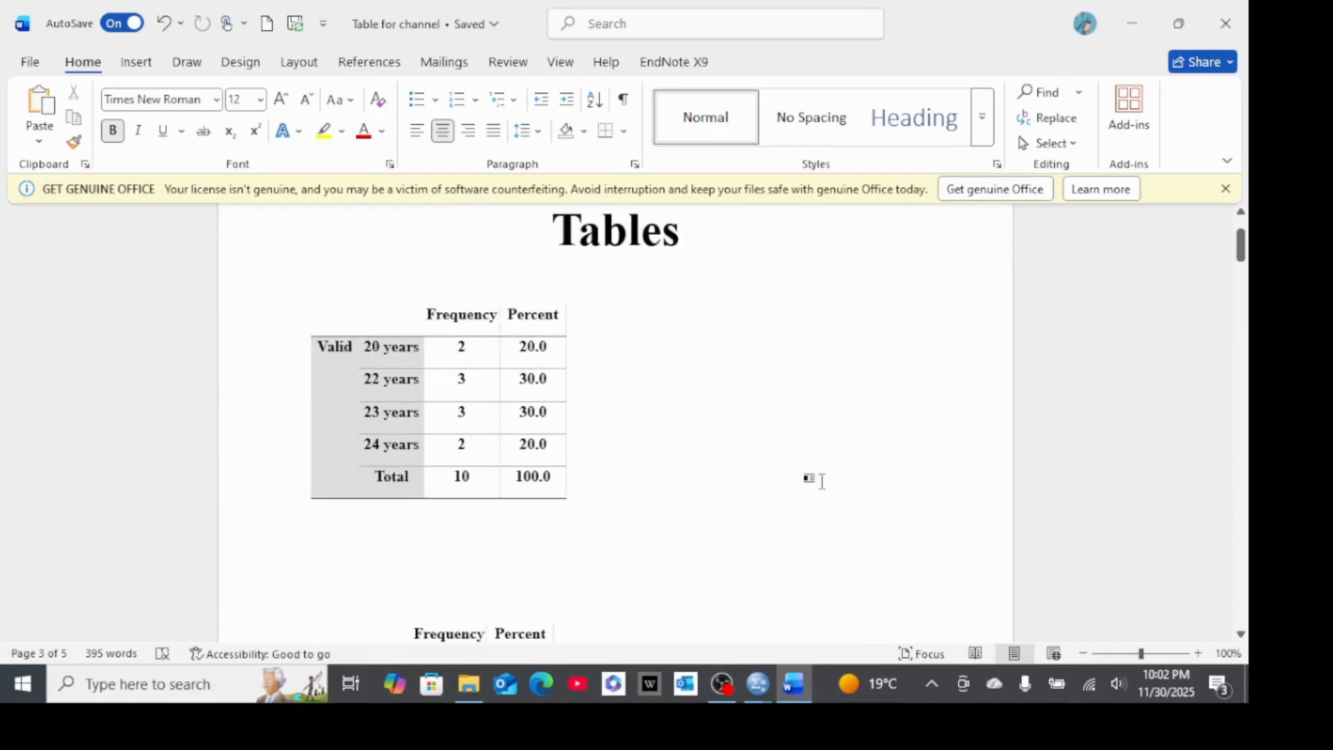
Return to the SPSS Data Editor, check the Frequencies variables and statistics options for the satisfaction items, and close the analysis without running it
{"action": "mouse_move", "coordinate": [755, 686]}
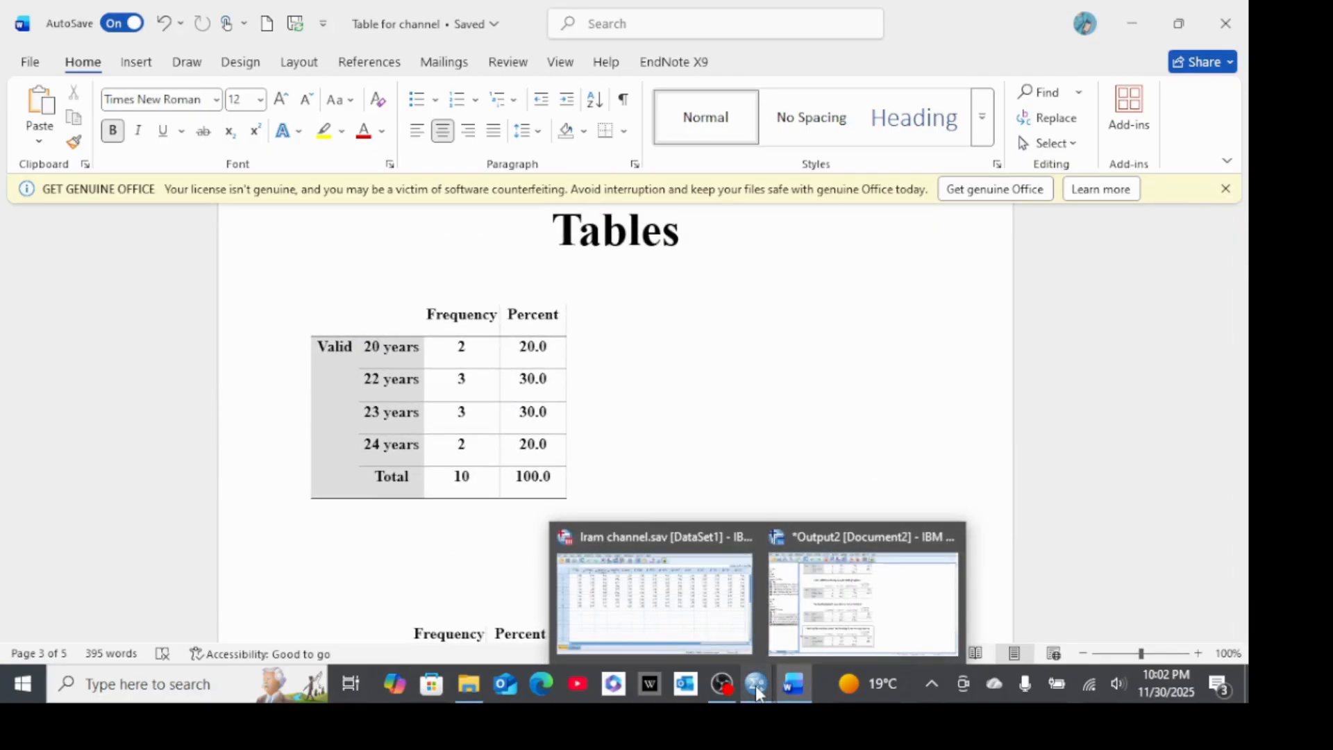
{"action": "left_click", "coordinate": [694, 624]}
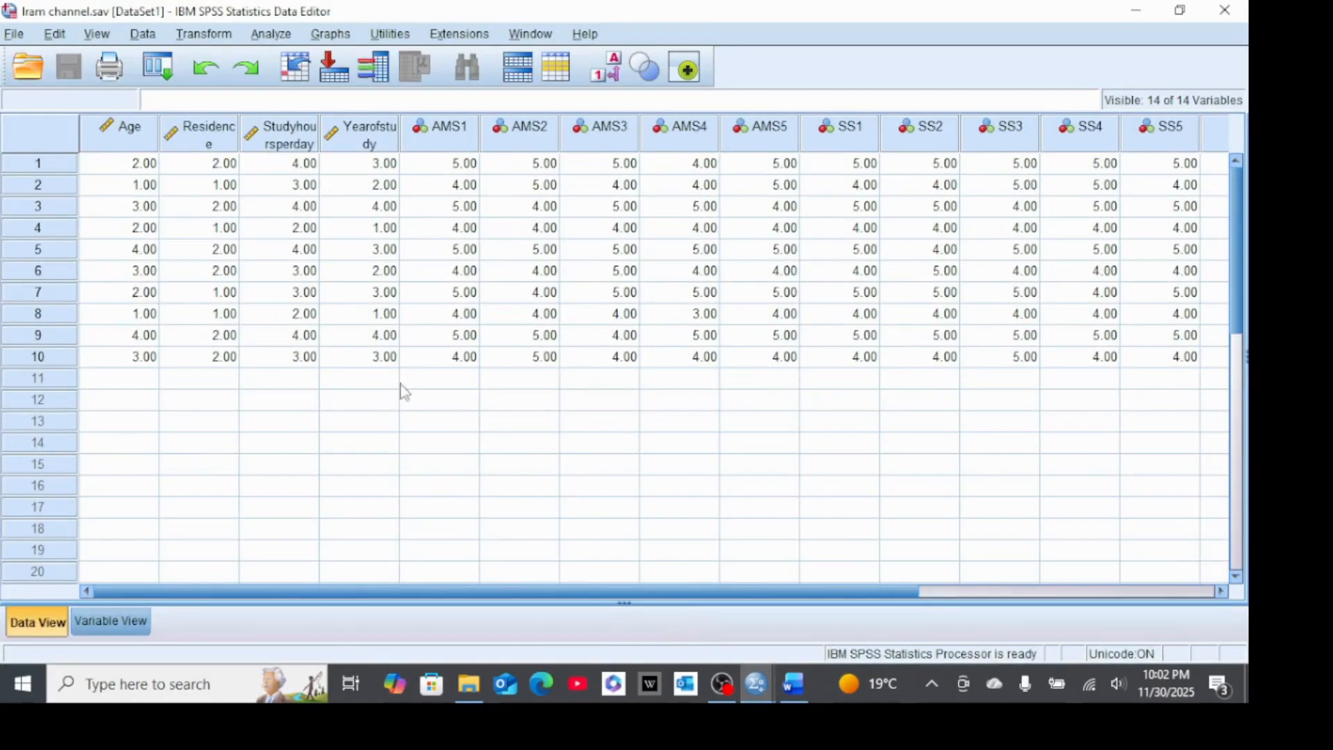
{"action": "left_click", "coordinate": [270, 35]}
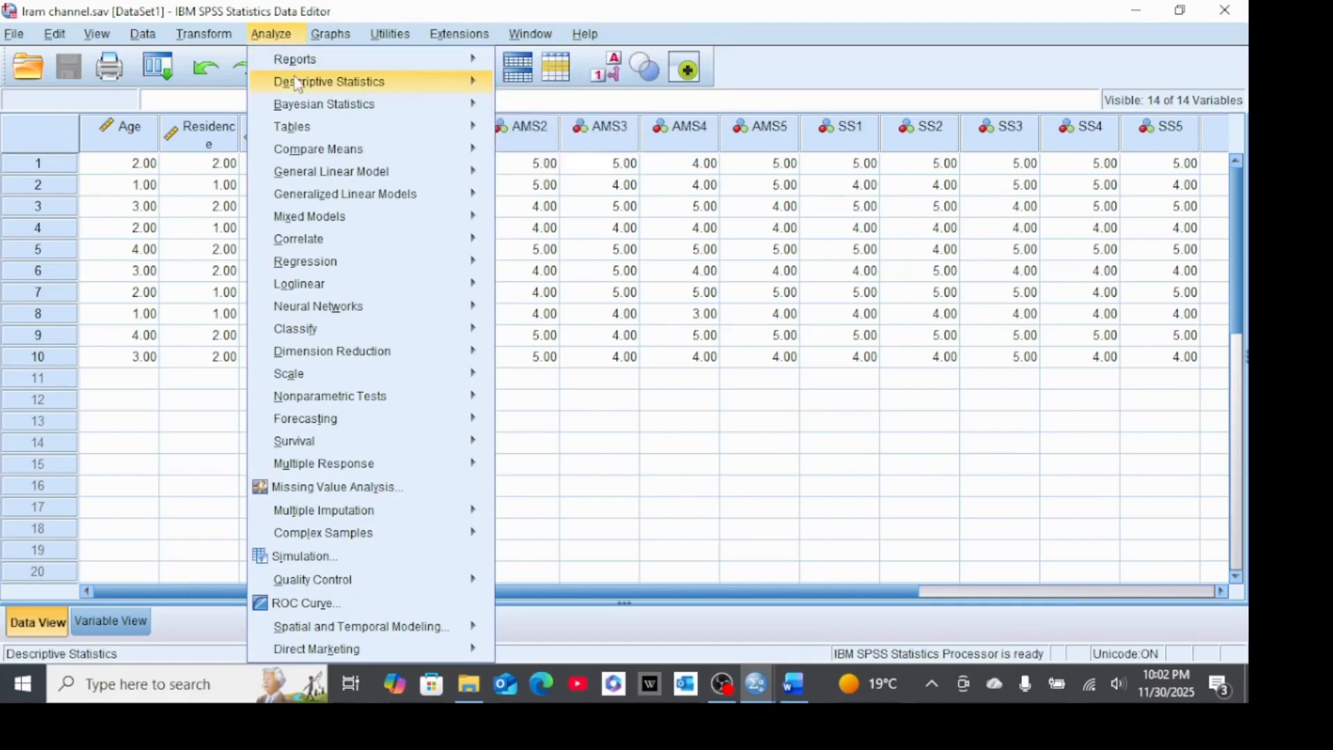
{"action": "mouse_move", "coordinate": [308, 85]}
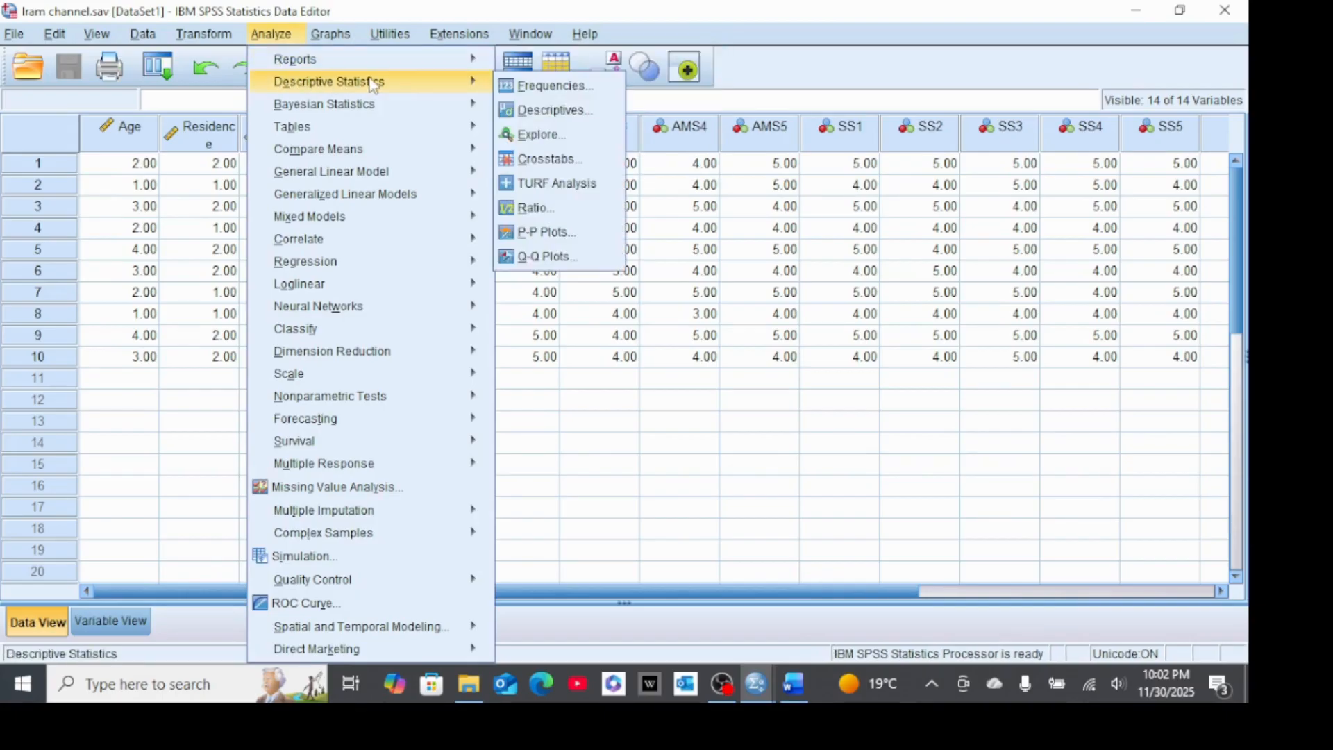
{"action": "left_click", "coordinate": [539, 91]}
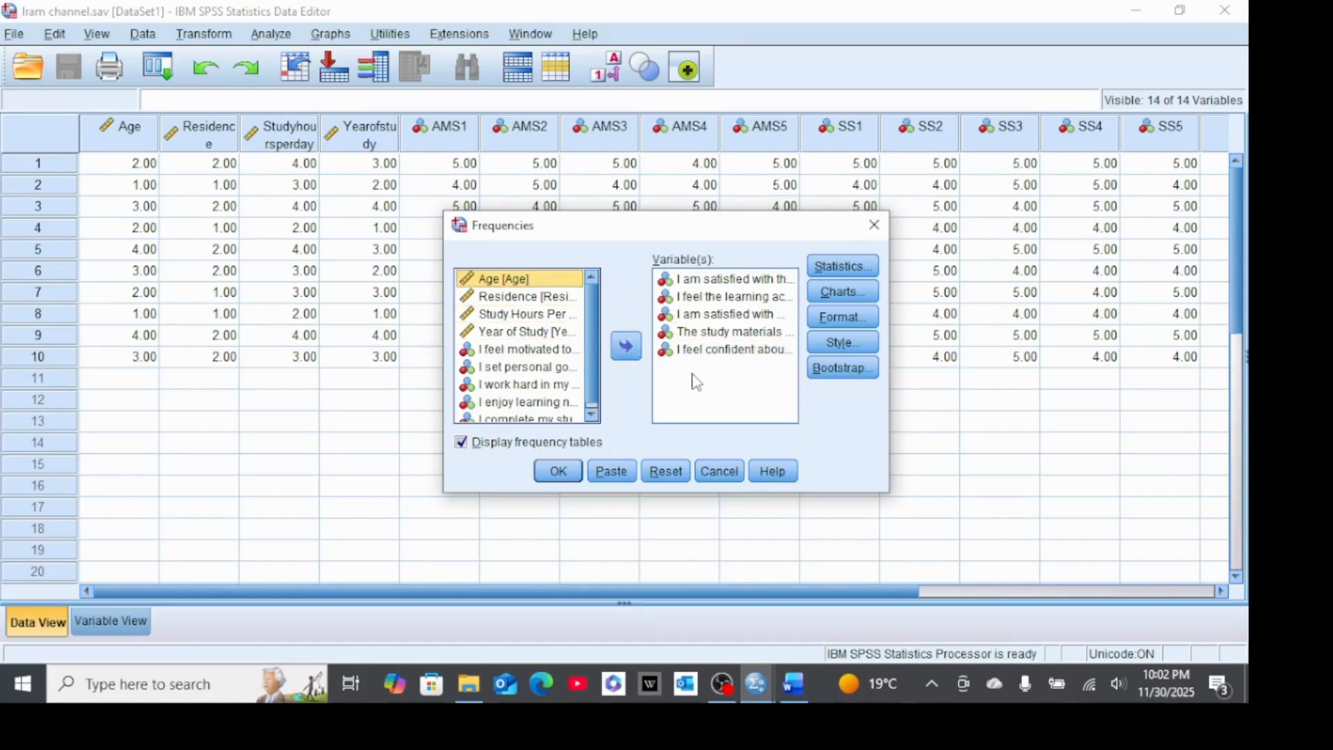
{"action": "left_click", "coordinate": [838, 268]}
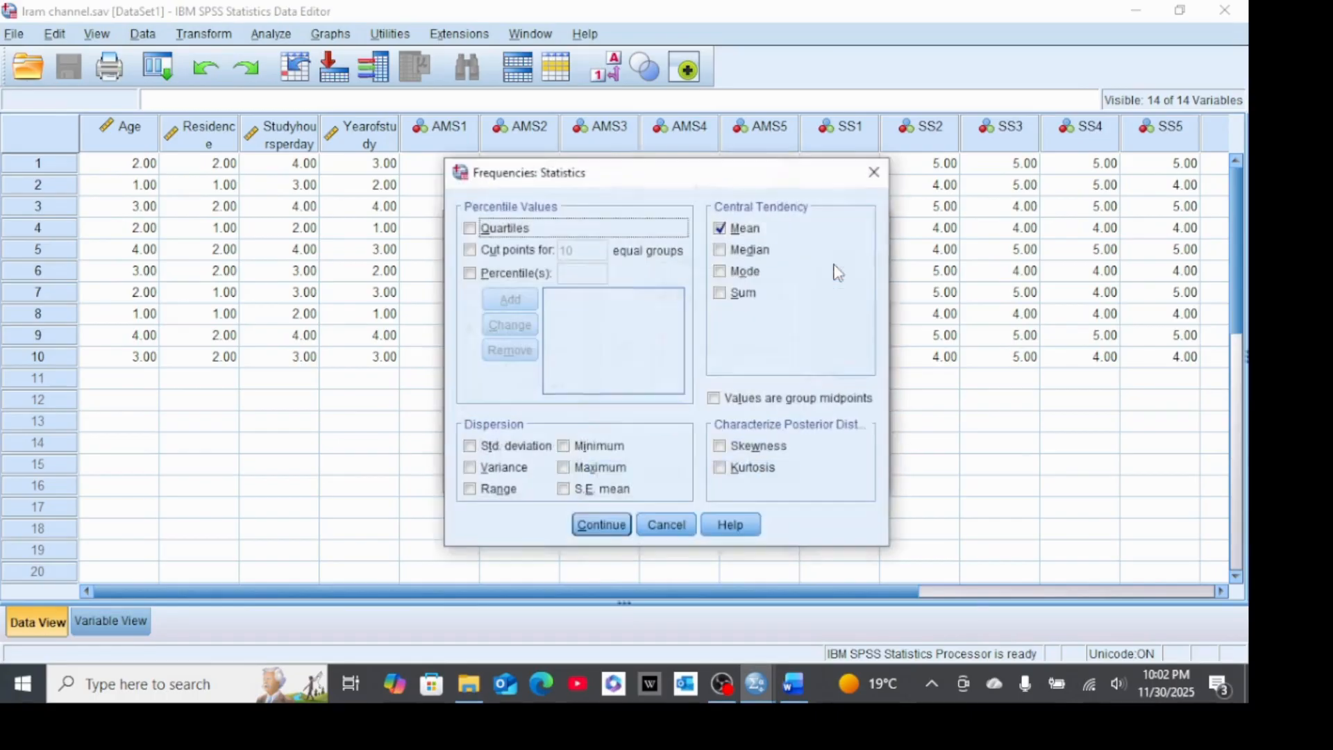
{"action": "left_click", "coordinate": [601, 526]}
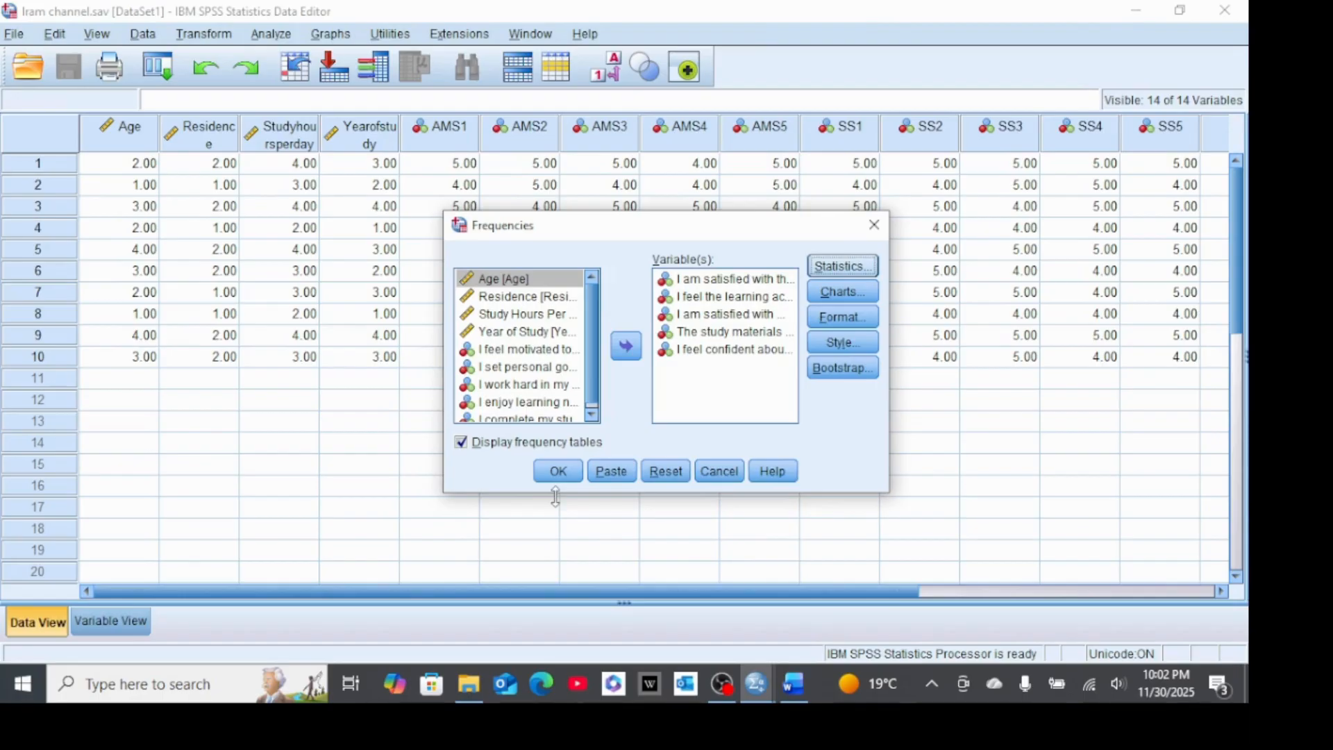
{"action": "left_click", "coordinate": [873, 226]}
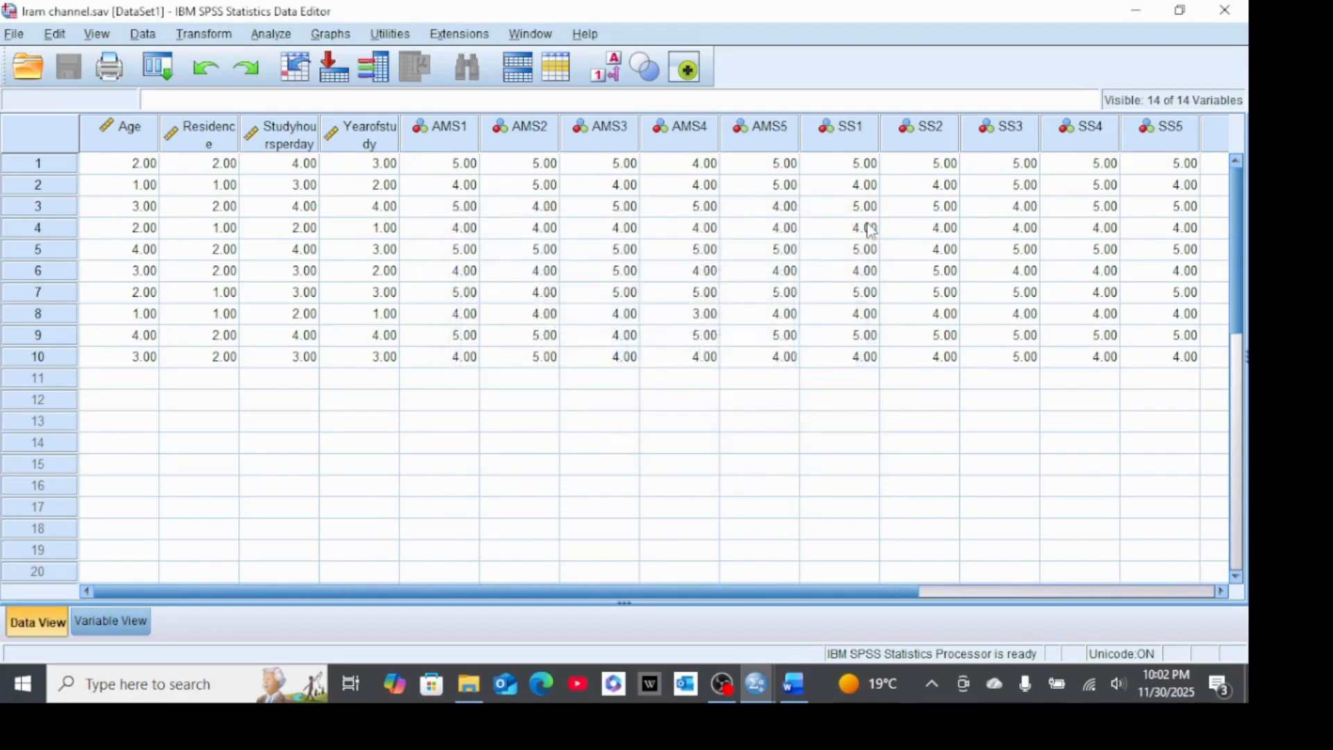